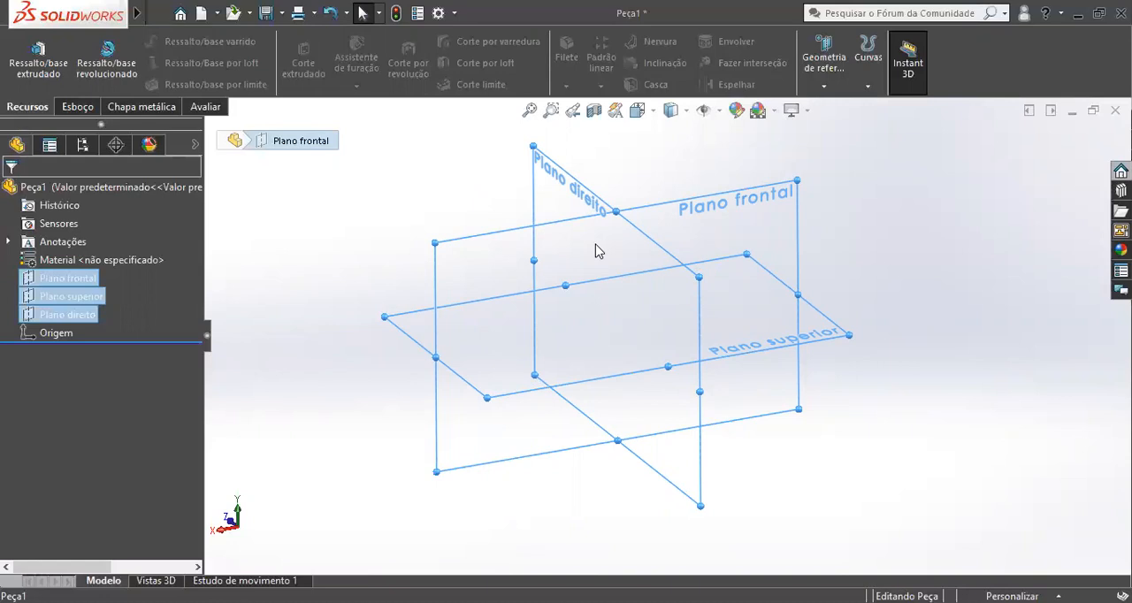
Clear the plane selection, switch to the isometric orientation and show the origin in the graphics area.
middle_click_drag(676, 235, 663, 309)
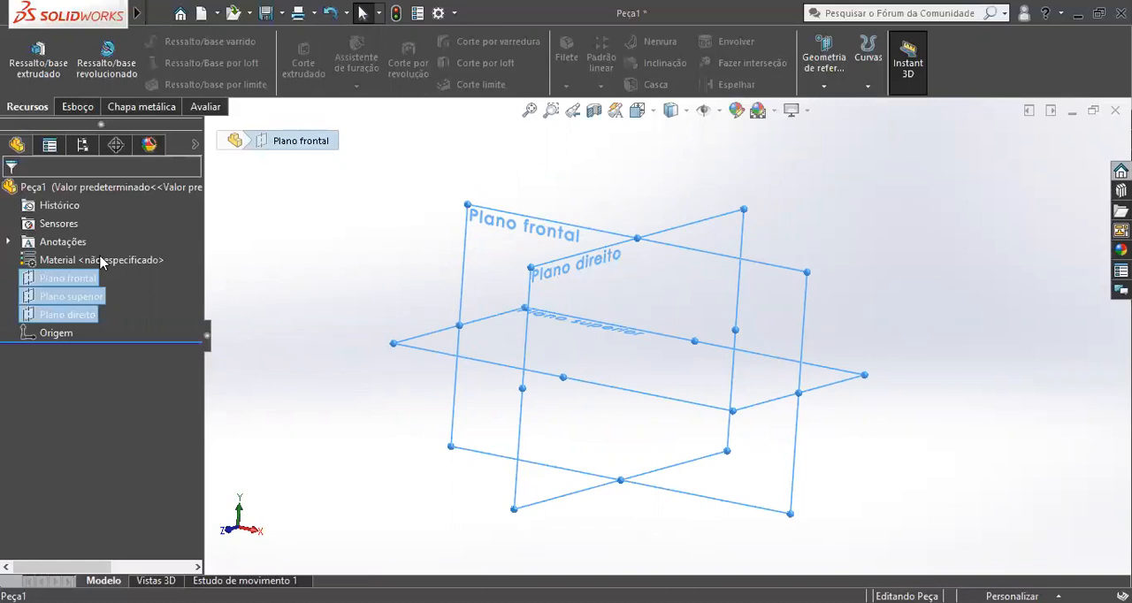
left_click(298, 256)
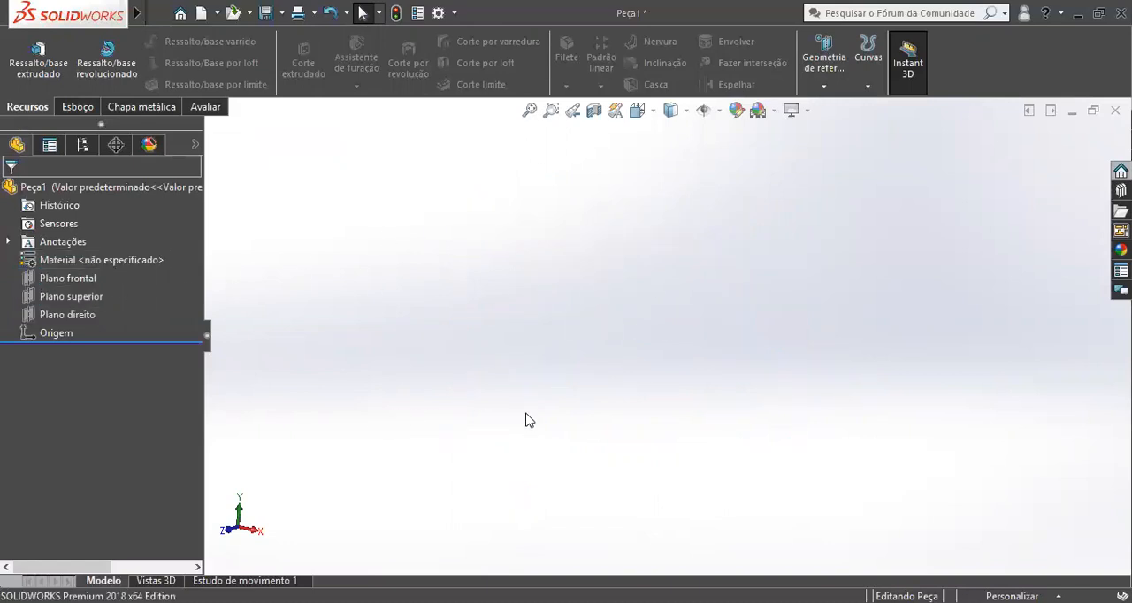
key("space")
left_click(538, 334)
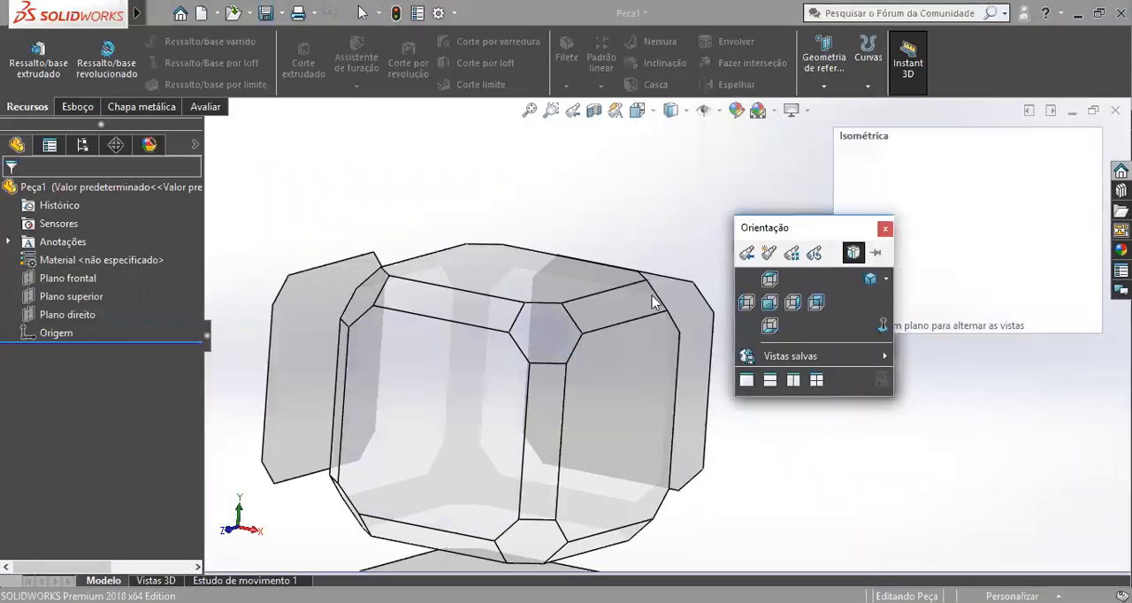
left_click(718, 110)
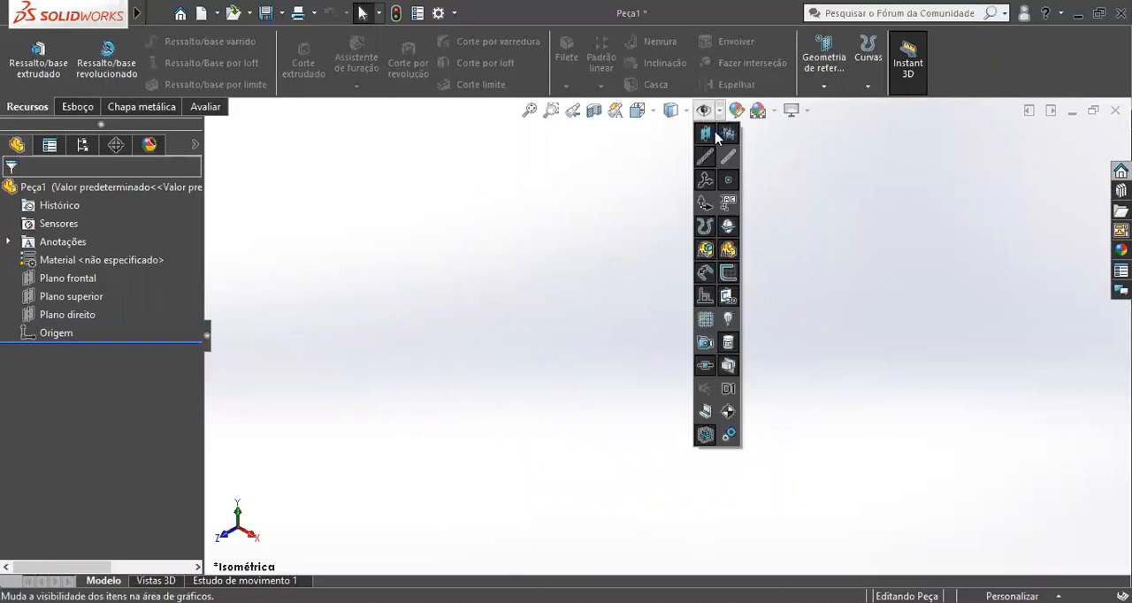
left_click(705, 210)
Set the front orientation and examine Plano frontal in relation to the origin.
scroll(662, 385, "up", 5)
scroll(627, 392, "down", 5)
scroll(629, 373, "down", 1)
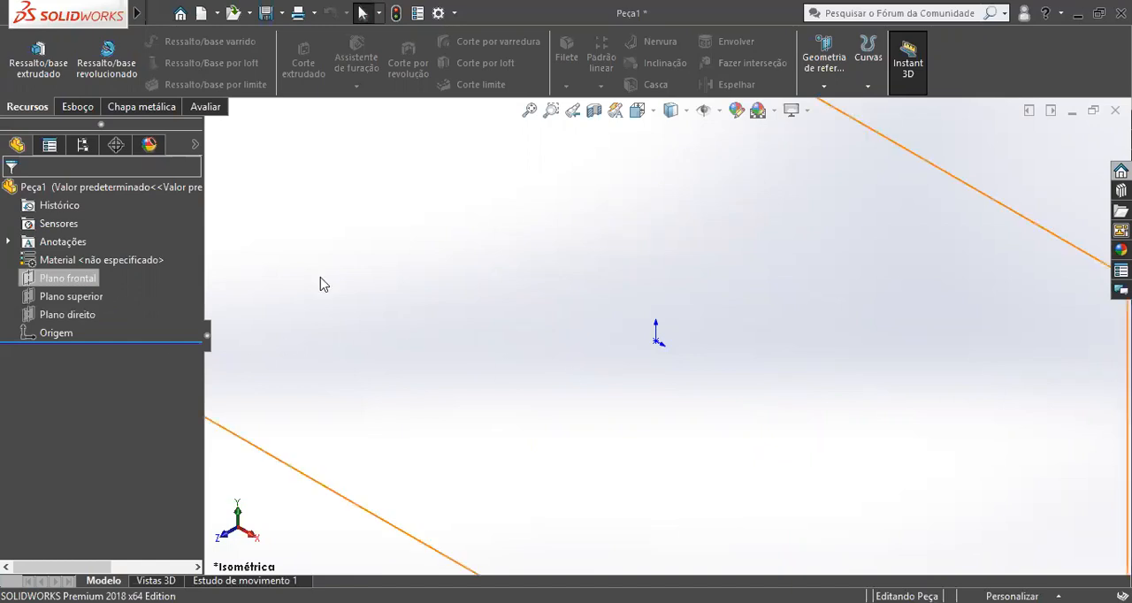
middle_click_drag(682, 296, 693, 401)
key("space")
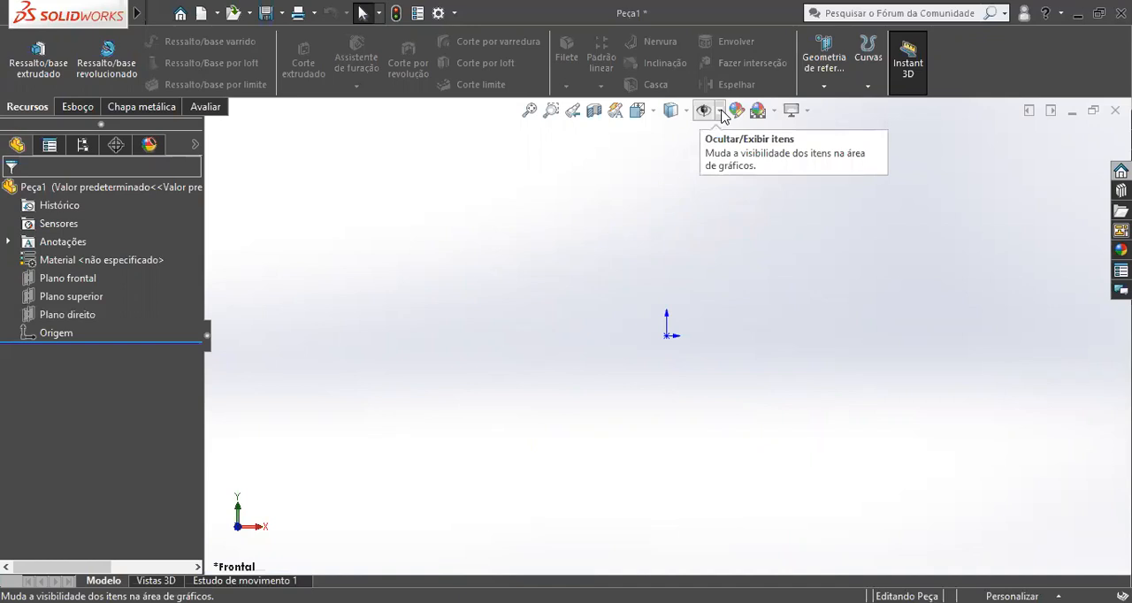
left_click(720, 112)
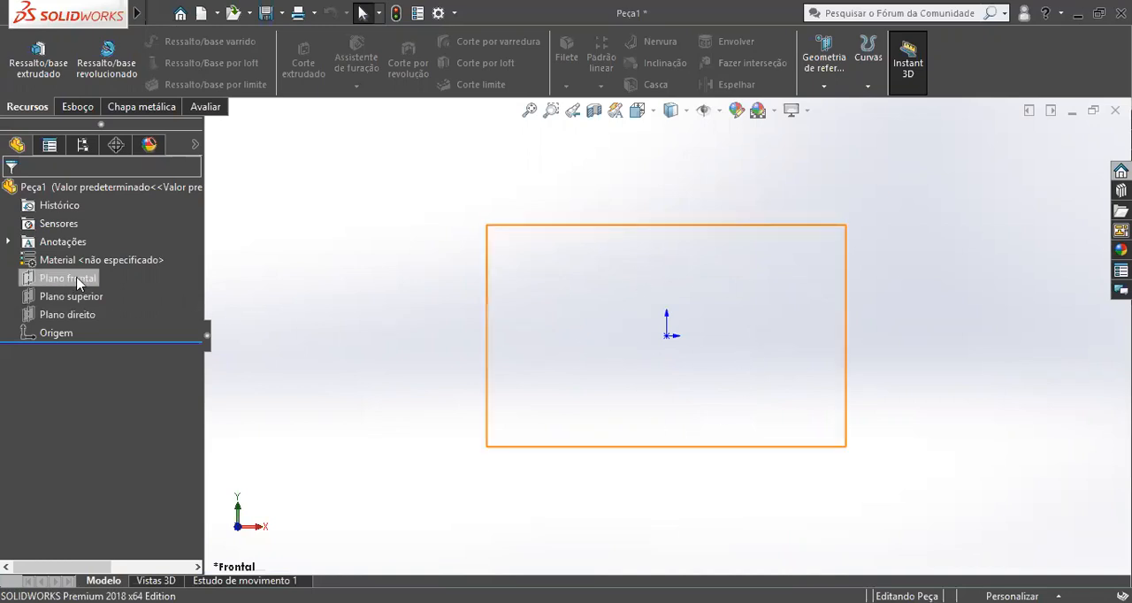
left_click(48, 279)
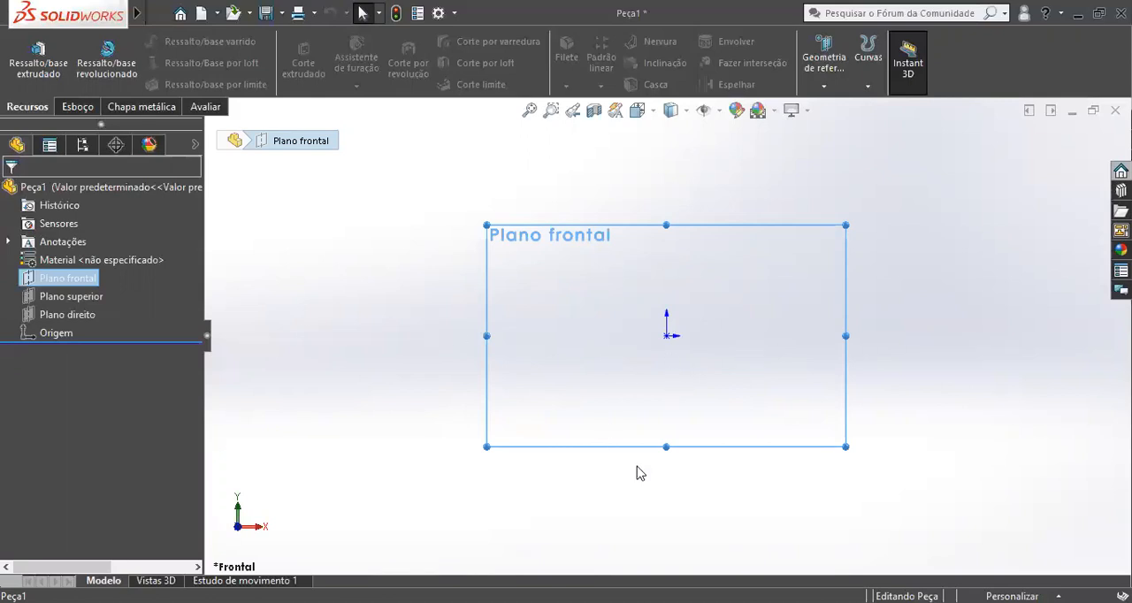
Examine Plano superior from above and at an angle, and compare it with Plano frontal and Plano direito.
left_click(71, 303)
middle_click_drag(596, 240, 624, 428)
key("space")
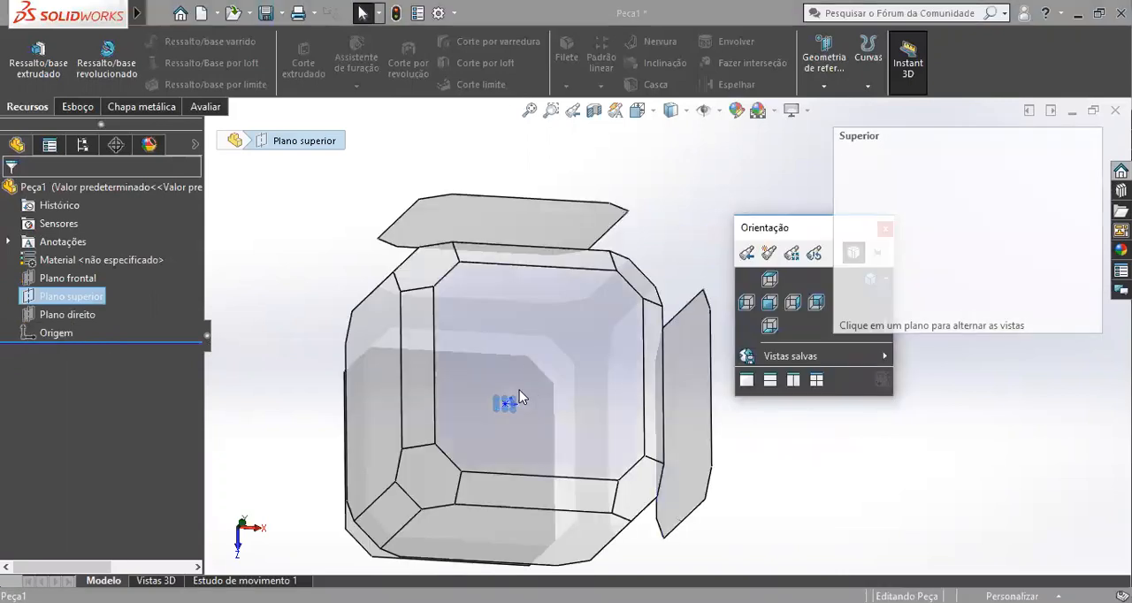
left_click(514, 361)
middle_click_drag(724, 433, 712, 299)
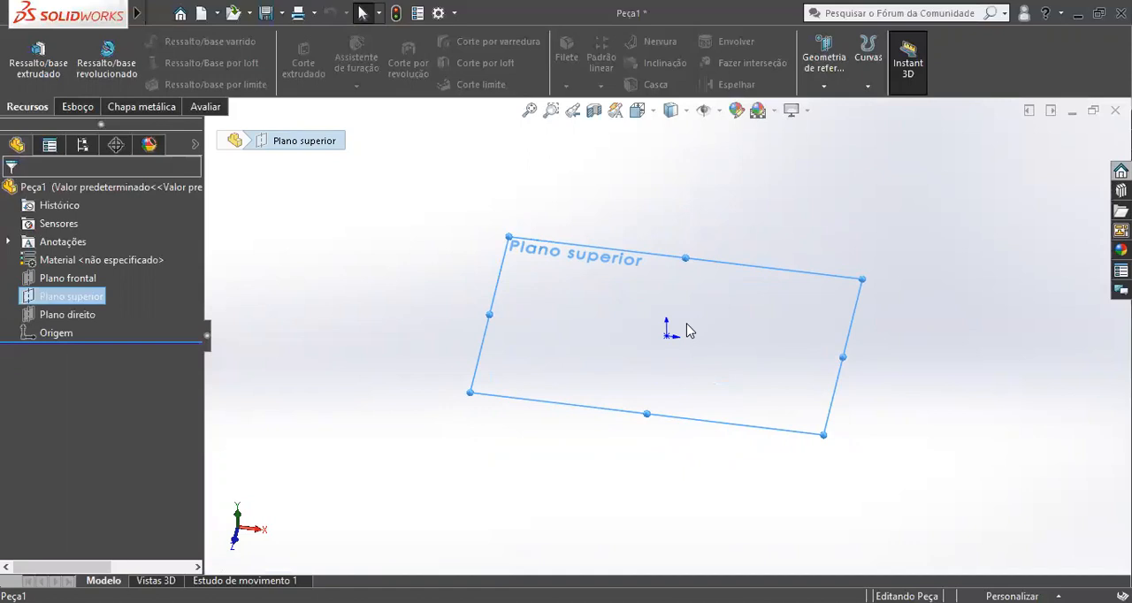
left_click(309, 299)
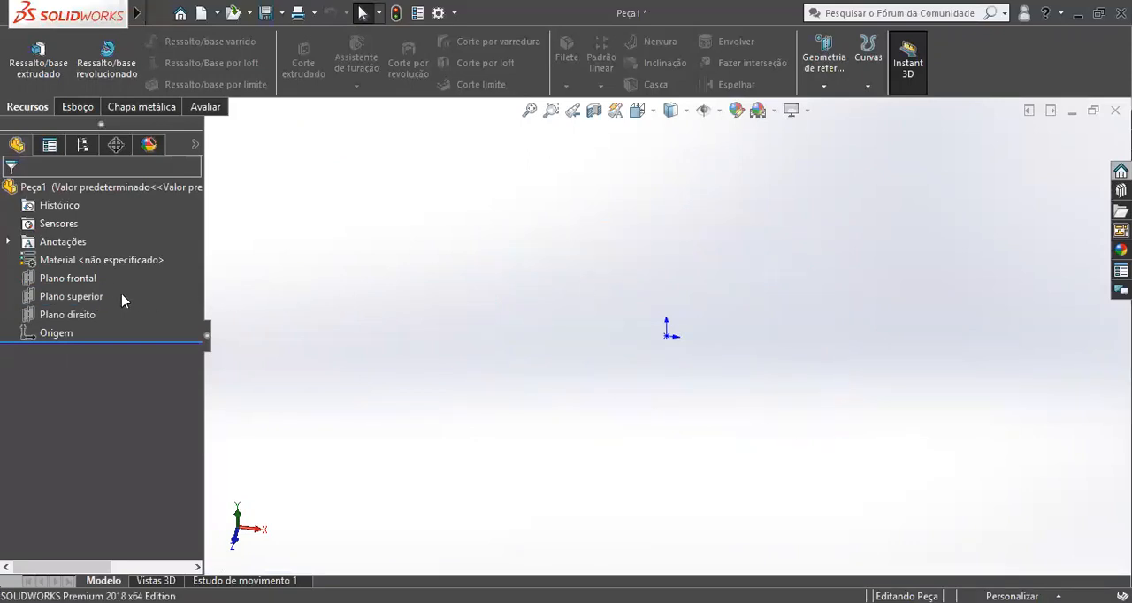
left_click(68, 279)
left_click(55, 297)
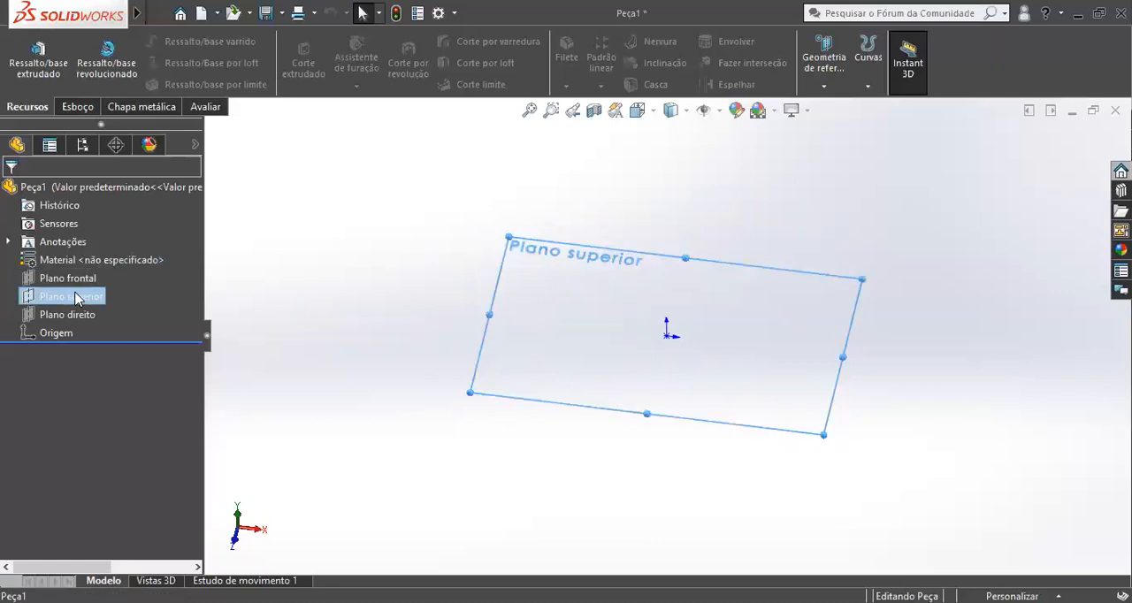
left_click(69, 315)
middle_click_drag(617, 350, 741, 237)
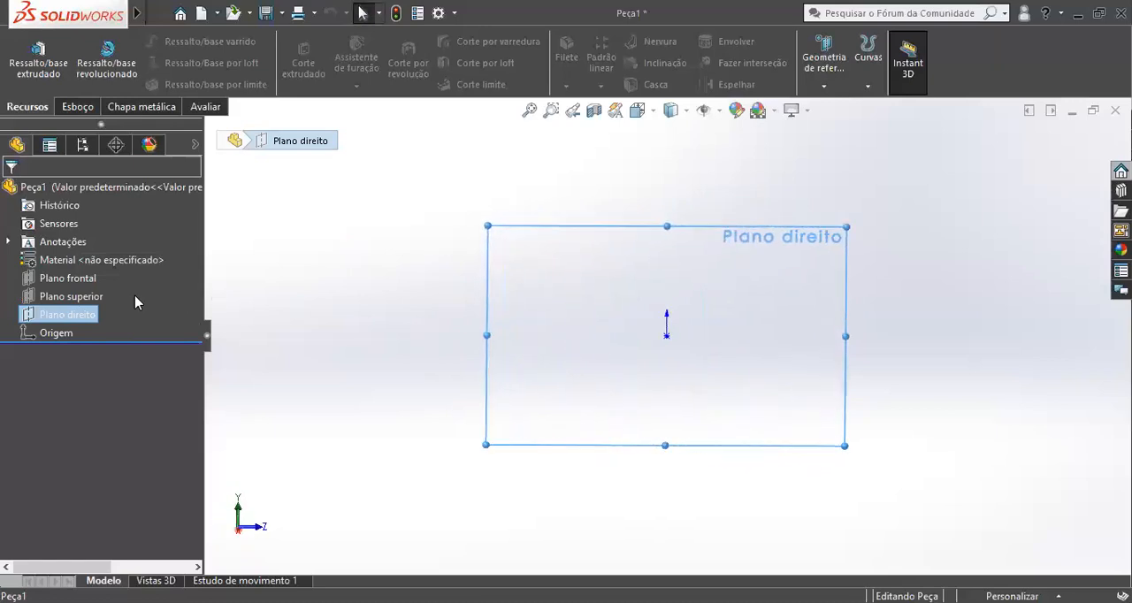
left_click(556, 215)
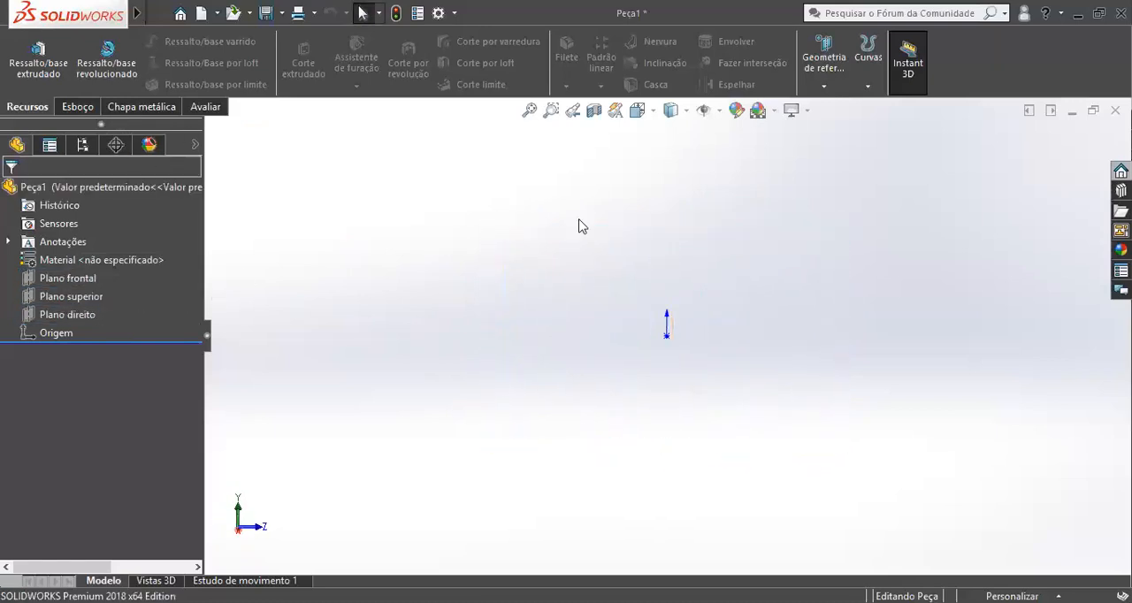
Sketch a circle about 119 mm in diameter on Plano frontal, centred on the origin.
left_click(67, 278)
key("ctrl+1")
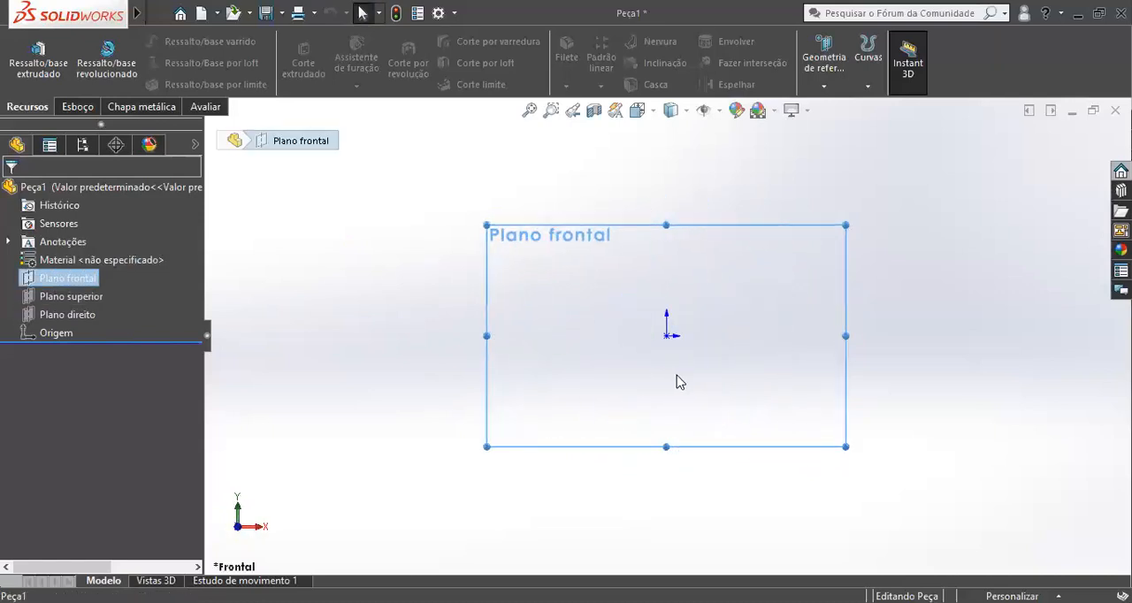
right_click_drag(664, 342, 721, 321)
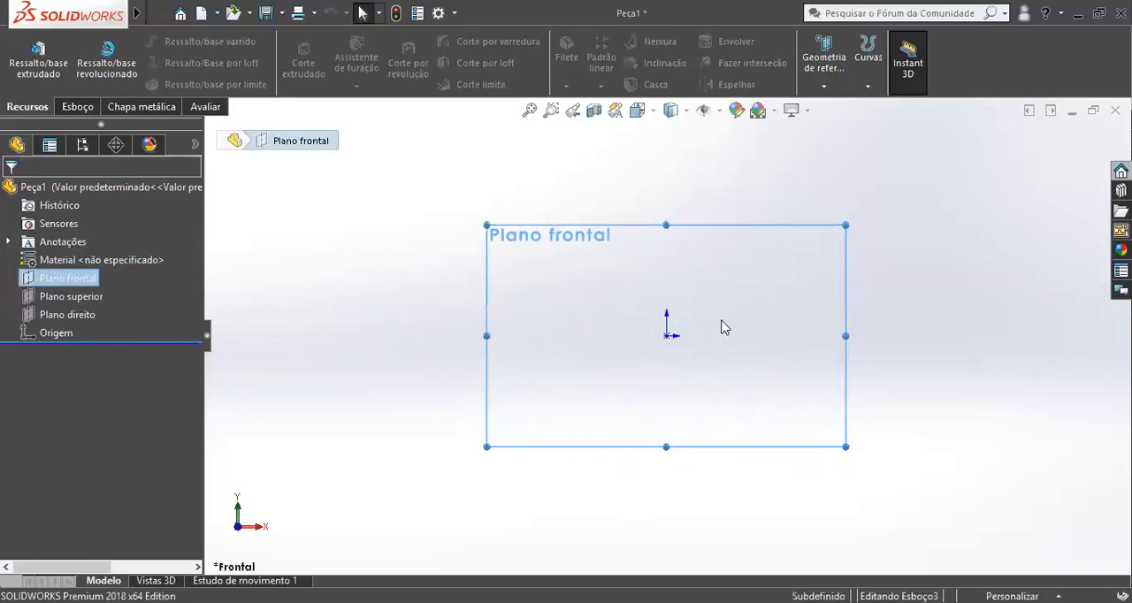
left_click(667, 336)
left_click(553, 381)
Dimension the circle's diameter and set it to 100 mm.
right_click_drag(554, 381, 551, 370)
left_click(551, 371)
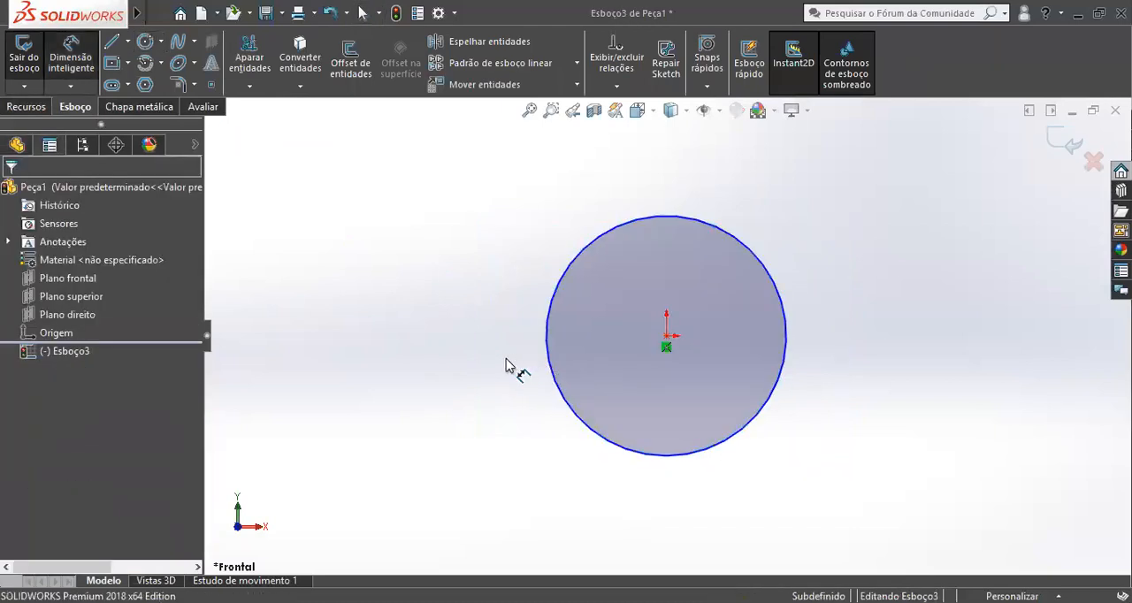
left_click(476, 343)
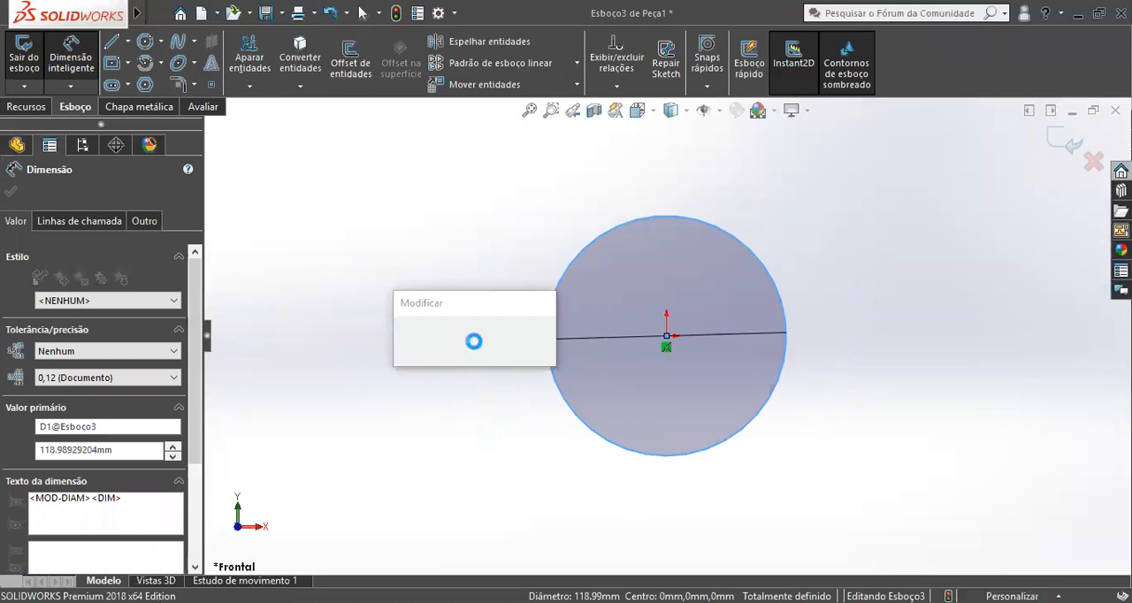
type("100")
key("Return")
Extrude the 100 mm circle with the Plano médio end condition to a total depth of 1000 mm.
key("e")
left_click(58, 297)
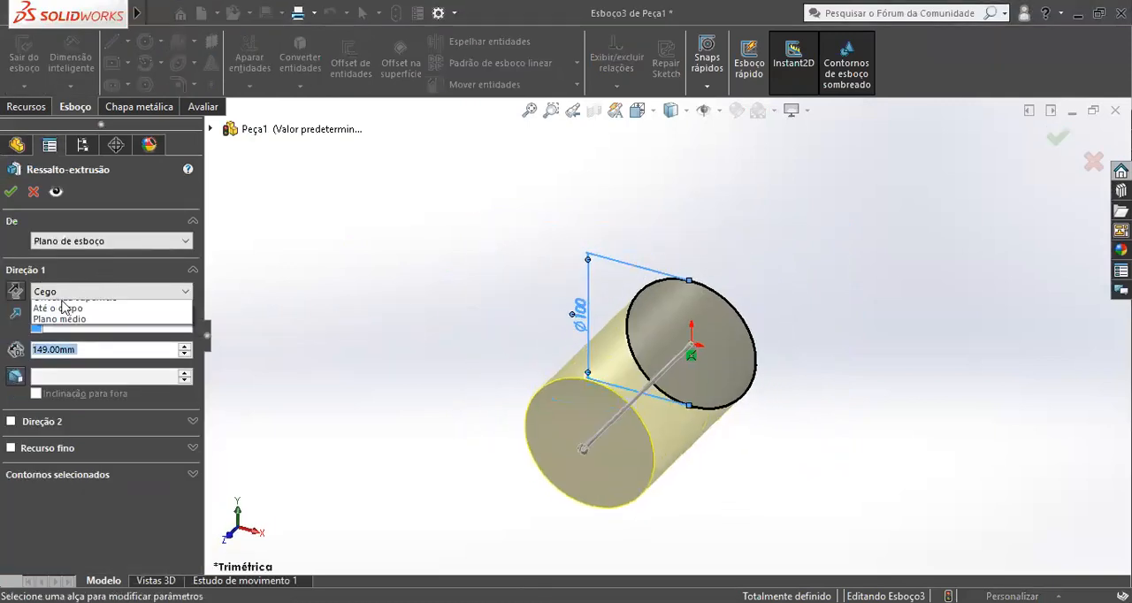
left_click(92, 361)
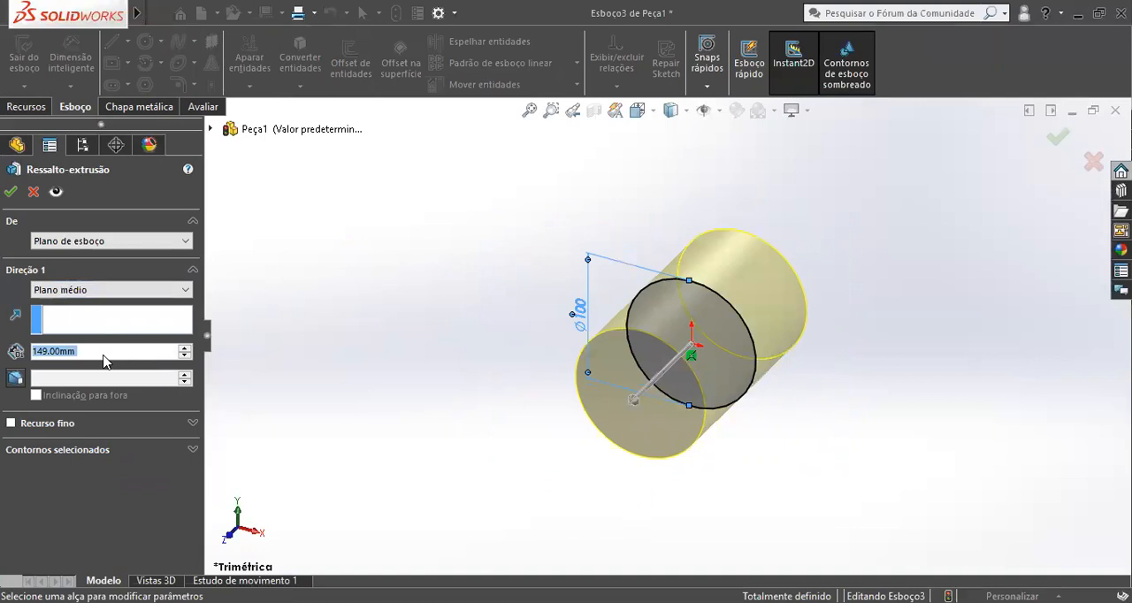
type("200")
key("Return")
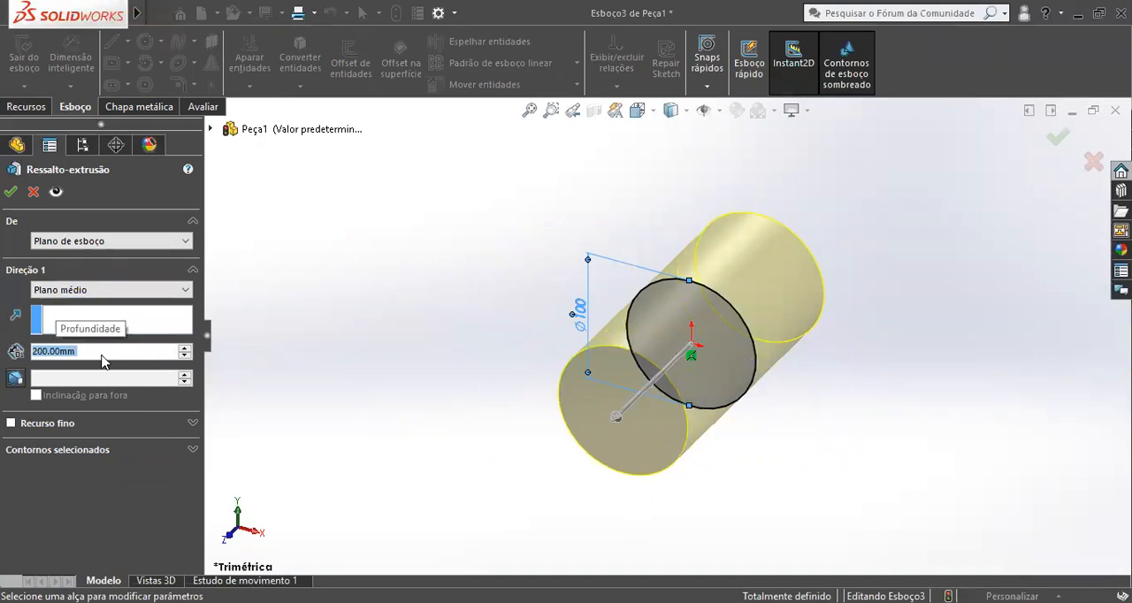
type("1000")
key("Return")
left_click(9, 192)
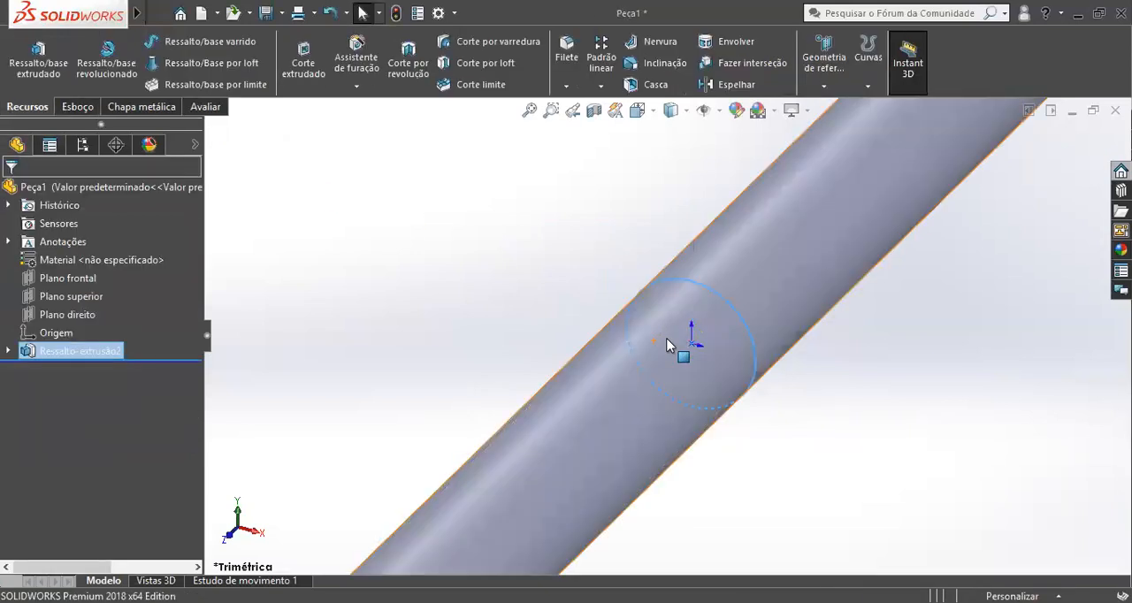
Examine where Plano frontal, Plano superior and Plano direito lie relative to the extruded cylinder.
scroll(669, 339, "up", 5)
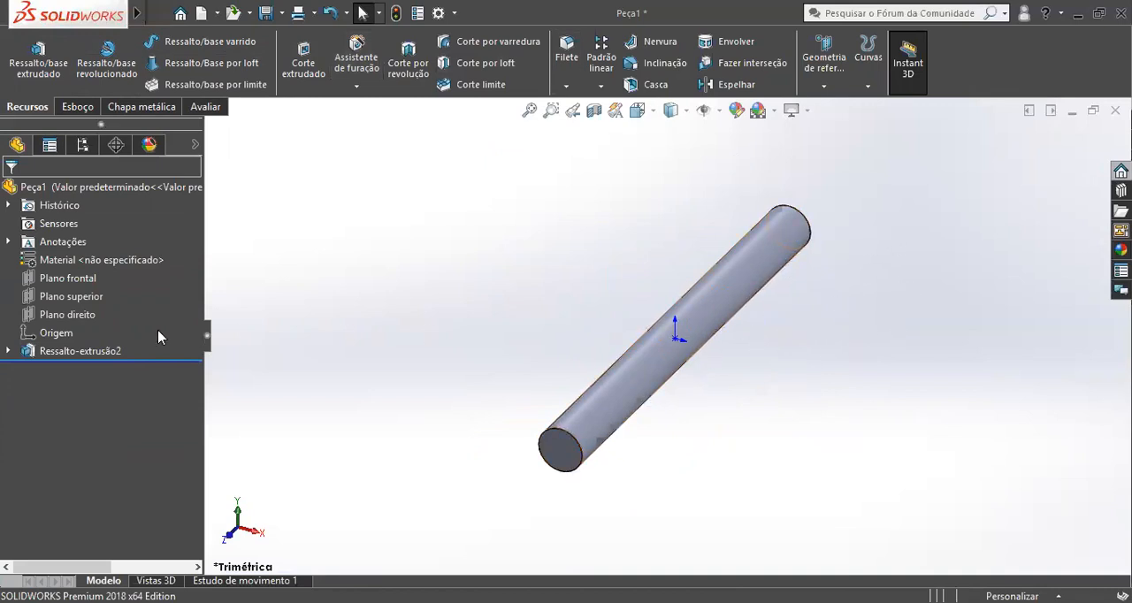
left_click(68, 282)
scroll(598, 322, "down", 3)
middle_click_drag(598, 322, 547, 290)
scroll(548, 292, "up", 3)
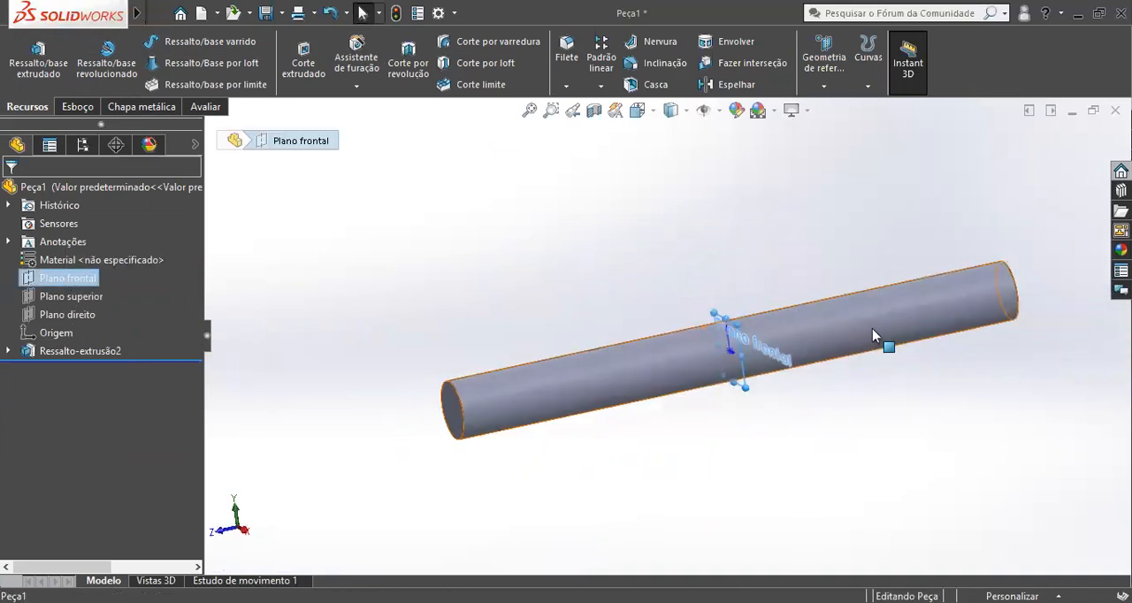
middle_click_drag(890, 371, 834, 314)
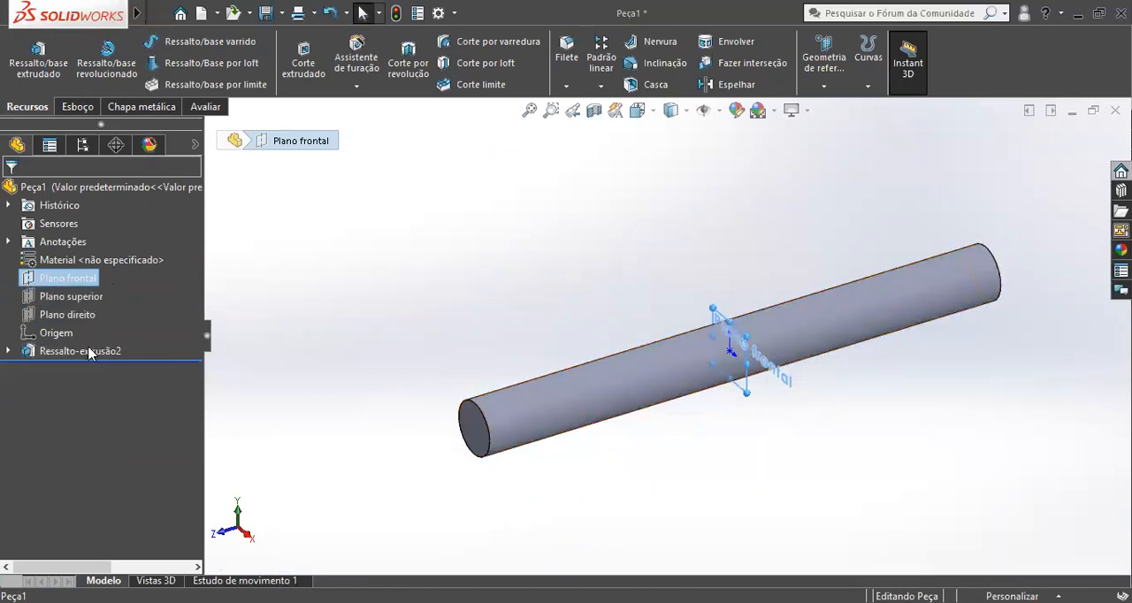
left_click(945, 485)
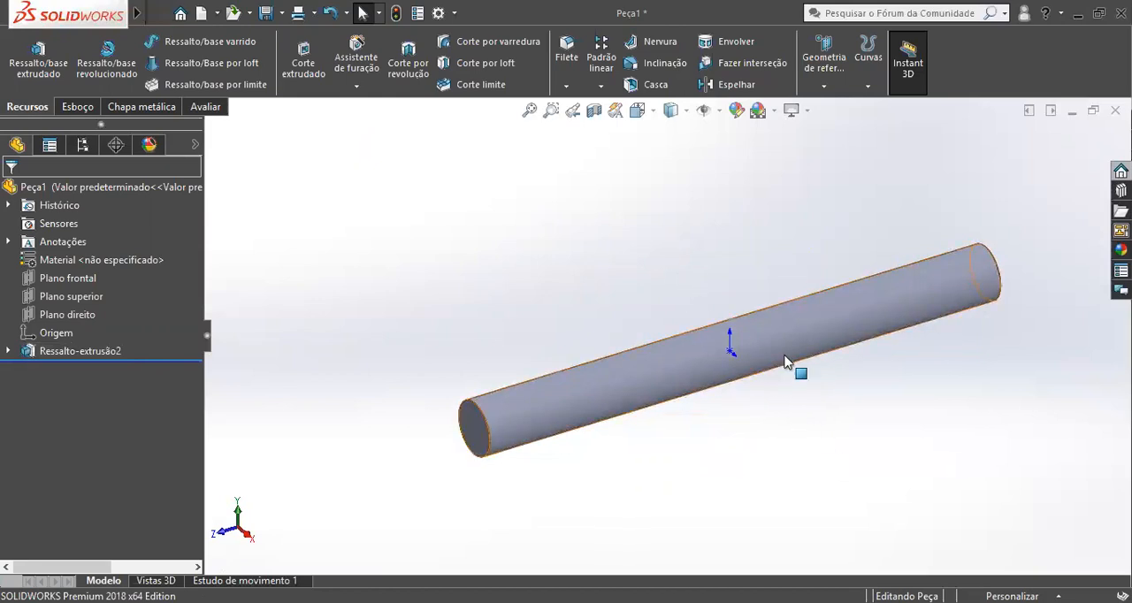
left_click(65, 282)
left_click(78, 315)
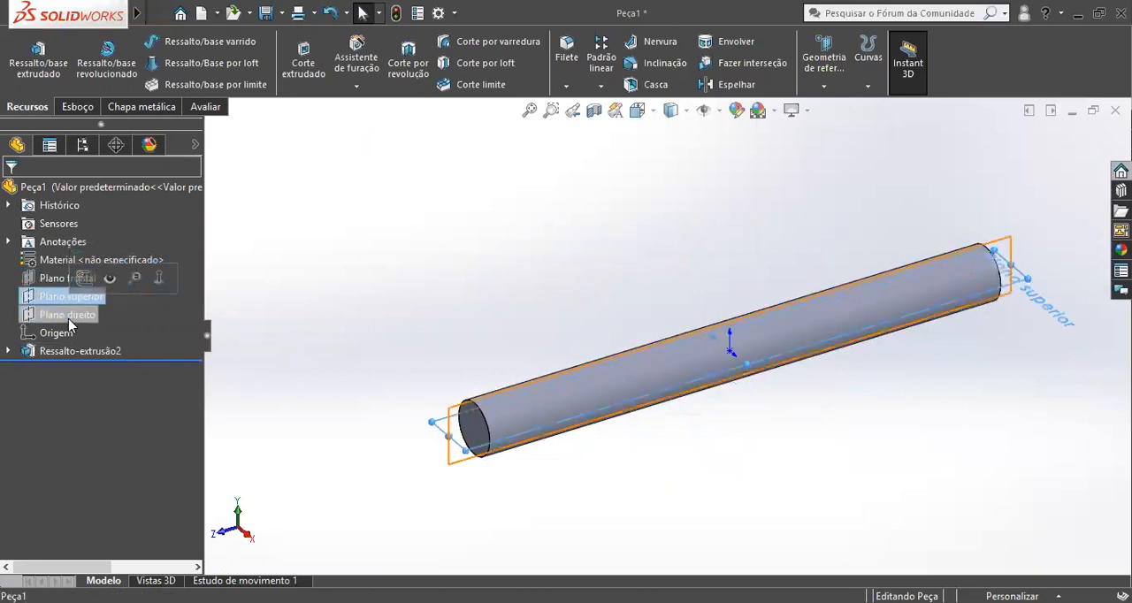
left_click(971, 419)
Sketch a circle about 31 mm in diameter at the centre of the cylinder's front end face.
scroll(586, 429, "down", 1)
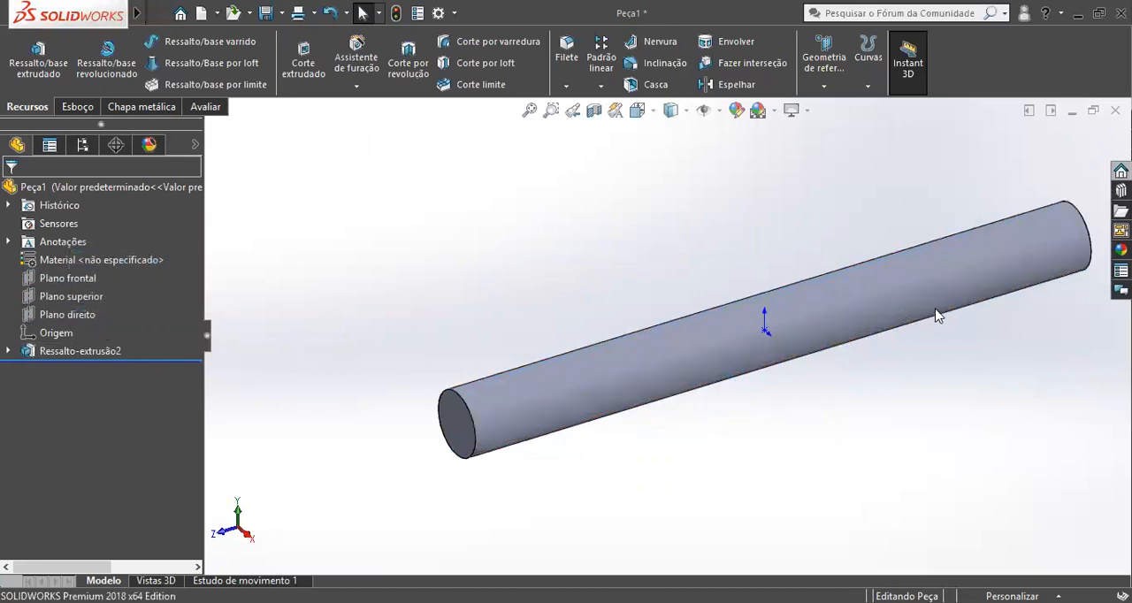
scroll(935, 310, "up", 2)
scroll(495, 415, "down", 2)
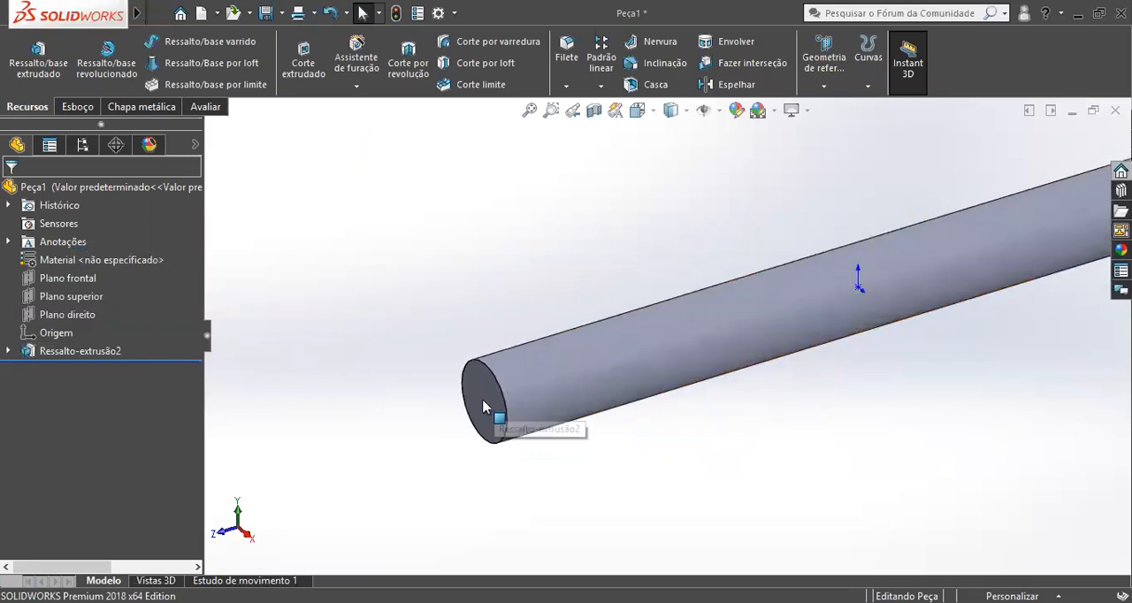
left_click(478, 407)
left_click(607, 387)
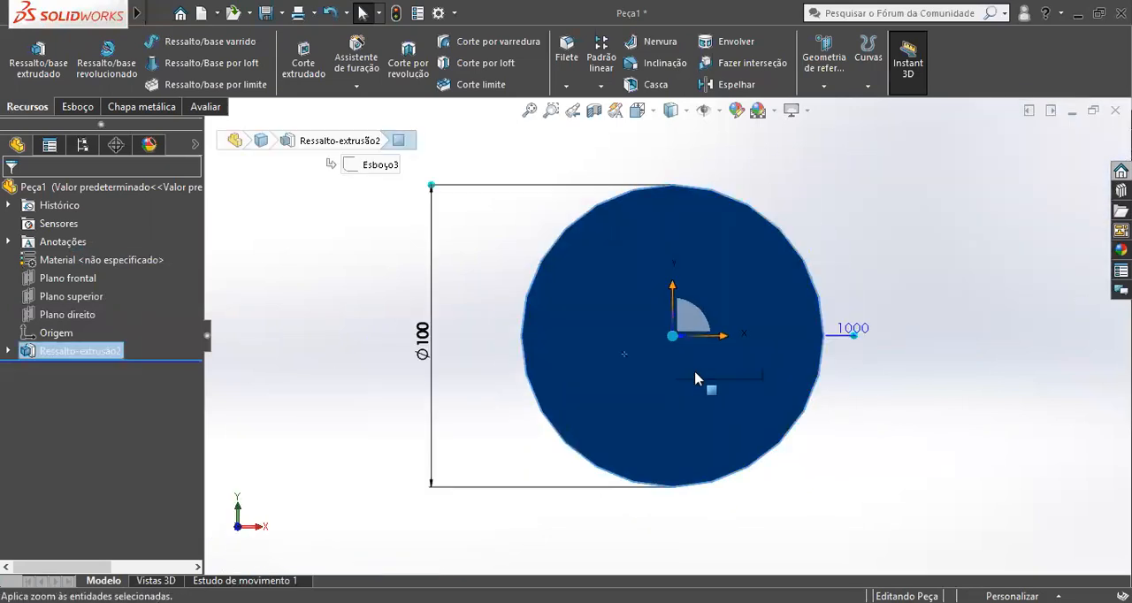
right_click_drag(653, 340, 718, 347)
left_click(672, 336)
left_click(711, 363)
Dimension the end-face circle's diameter and set it to 30 mm.
left_click(719, 354)
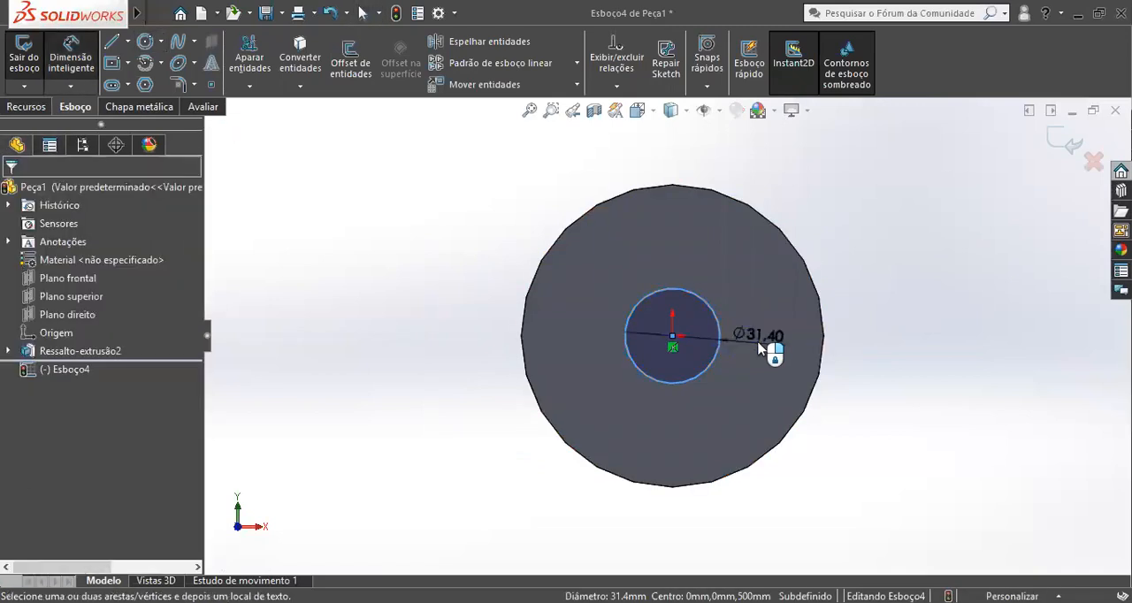
left_click(758, 348)
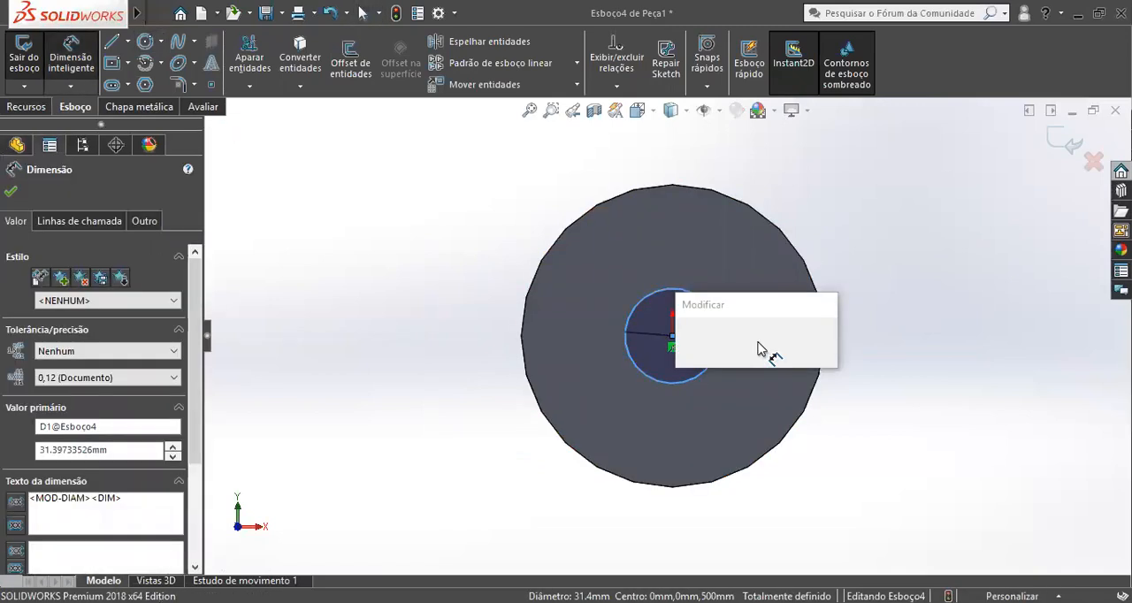
middle_click_drag(655, 365, 629, 399)
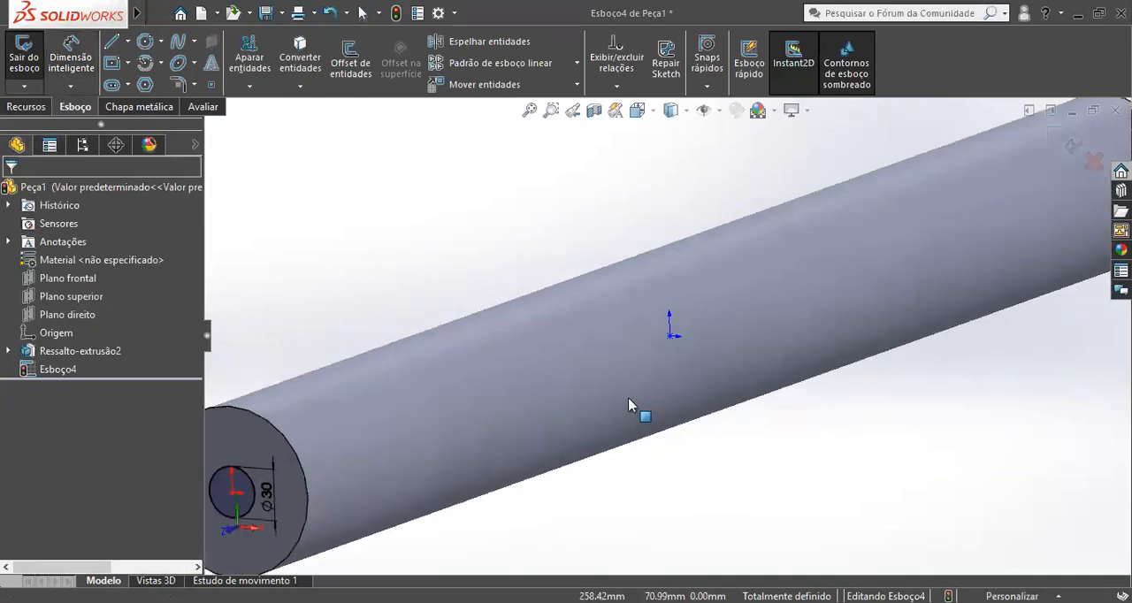
Cut-extrude the 30 mm circle 20 mm deep into the cylinder's front end.
scroll(629, 399, "up", 4)
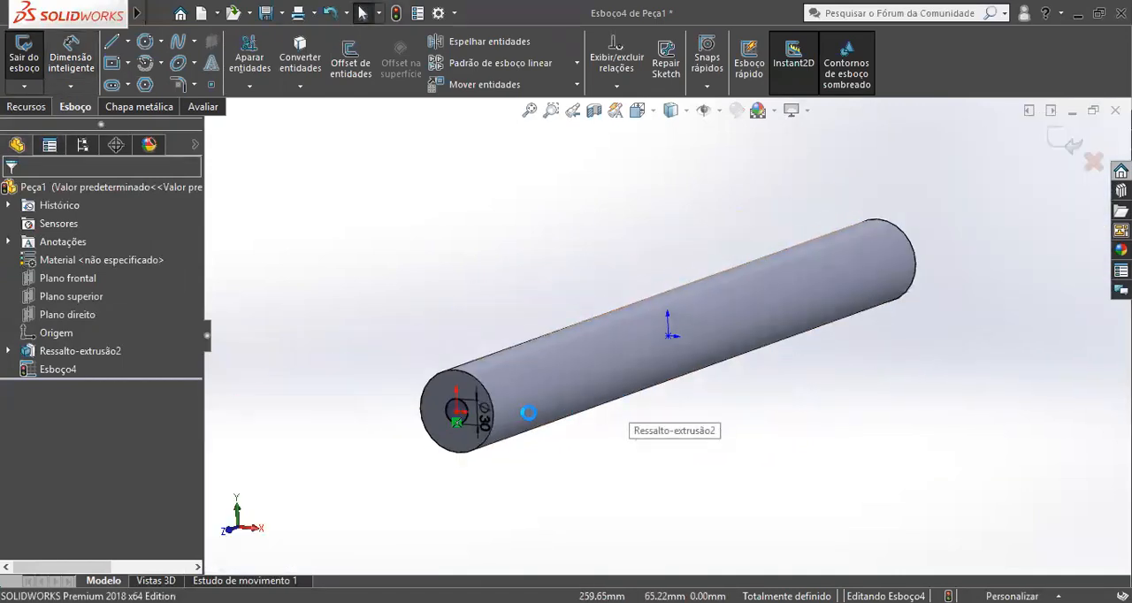
middle_click_drag(582, 377, 511, 390)
scroll(665, 327, "up", 2)
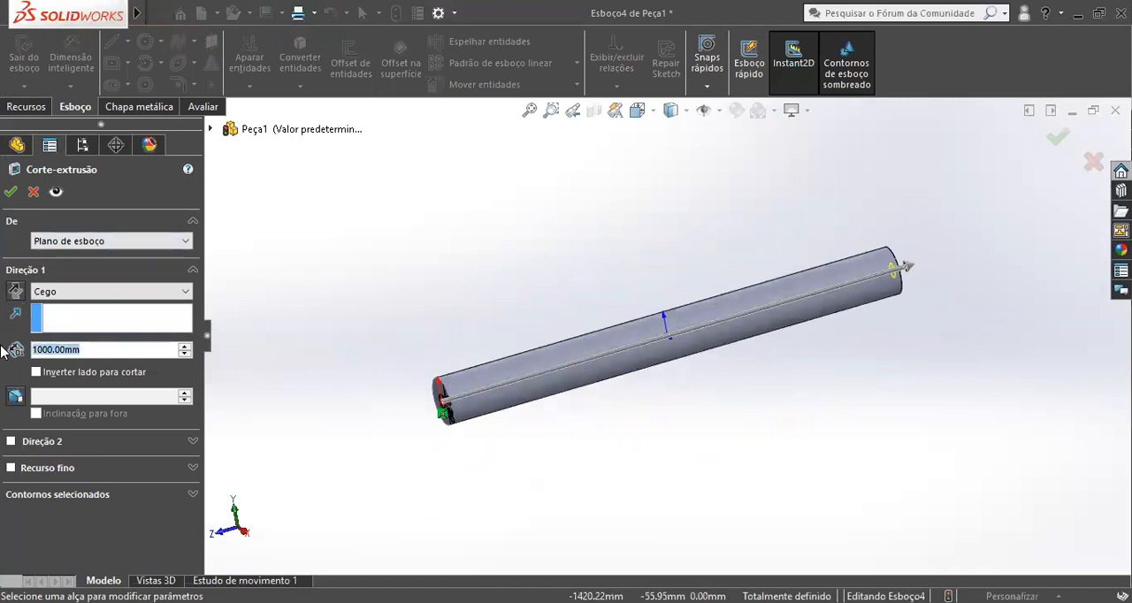
type("20")
key("Return")
left_click(11, 196)
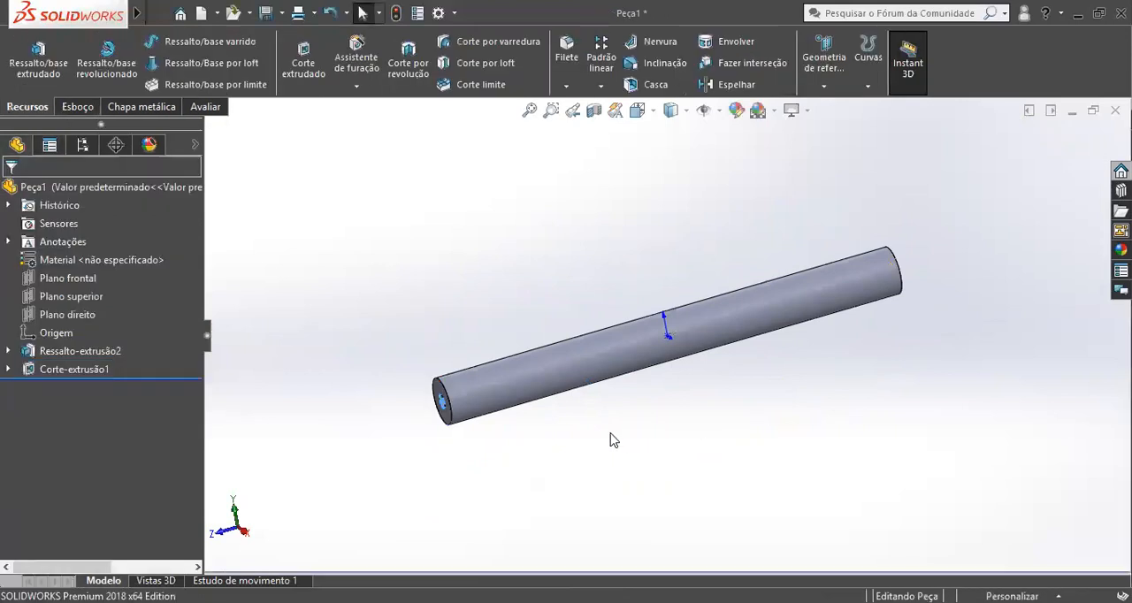
Examine the blind bore and the opposite end face of the cylinder.
scroll(473, 404, "down", 6)
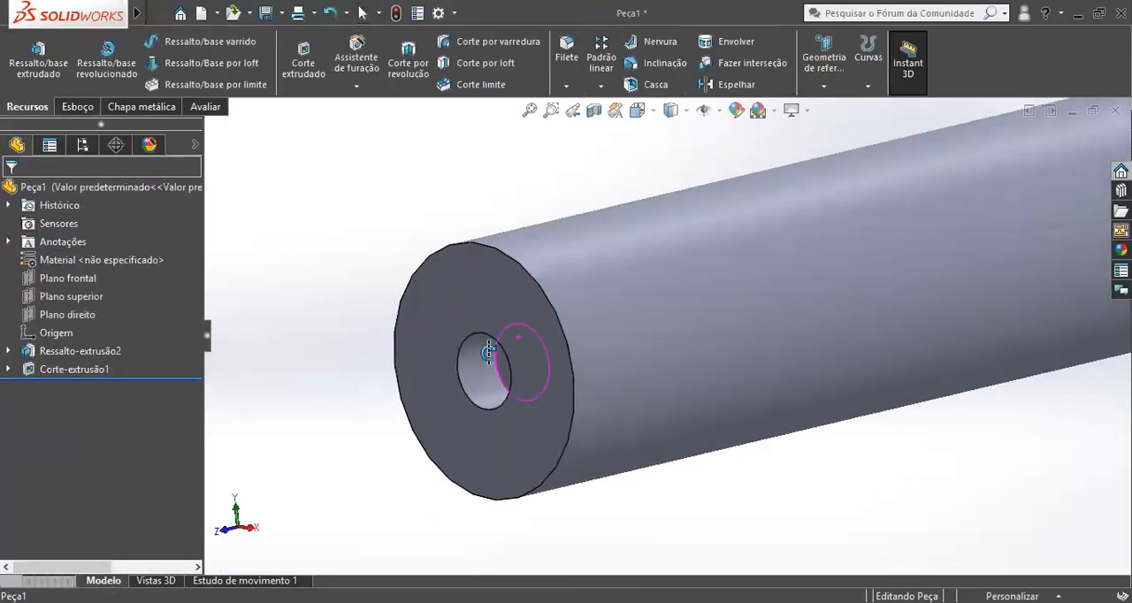
scroll(569, 398, "up", 5)
middle_click_drag(678, 410, 698, 362)
scroll(809, 387, "down", 3)
middle_click_drag(589, 278, 577, 325)
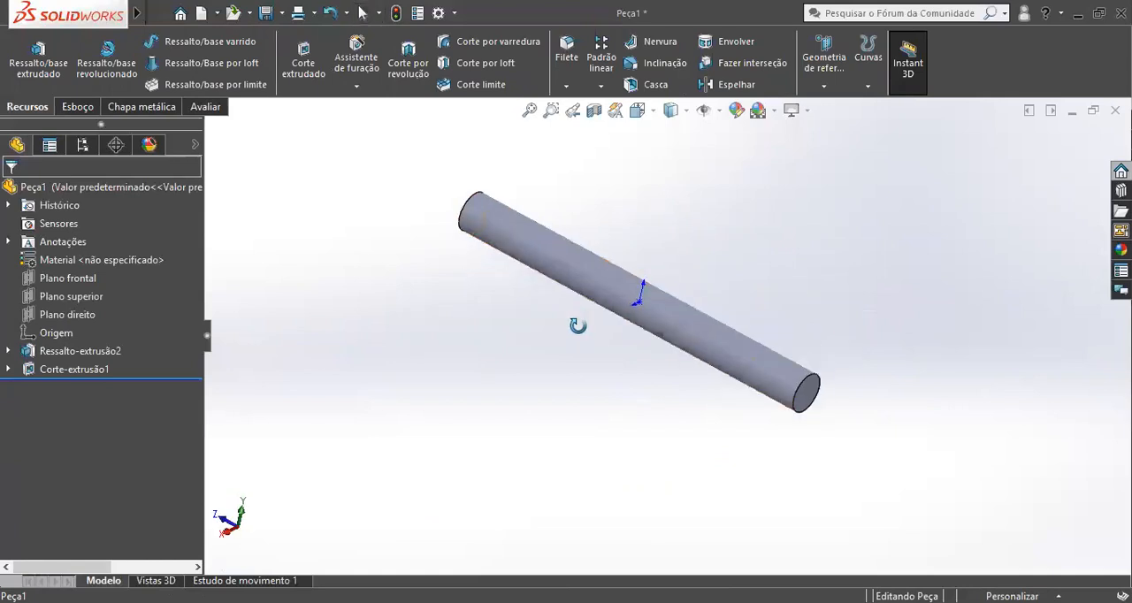
middle_click_drag(528, 233, 696, 304)
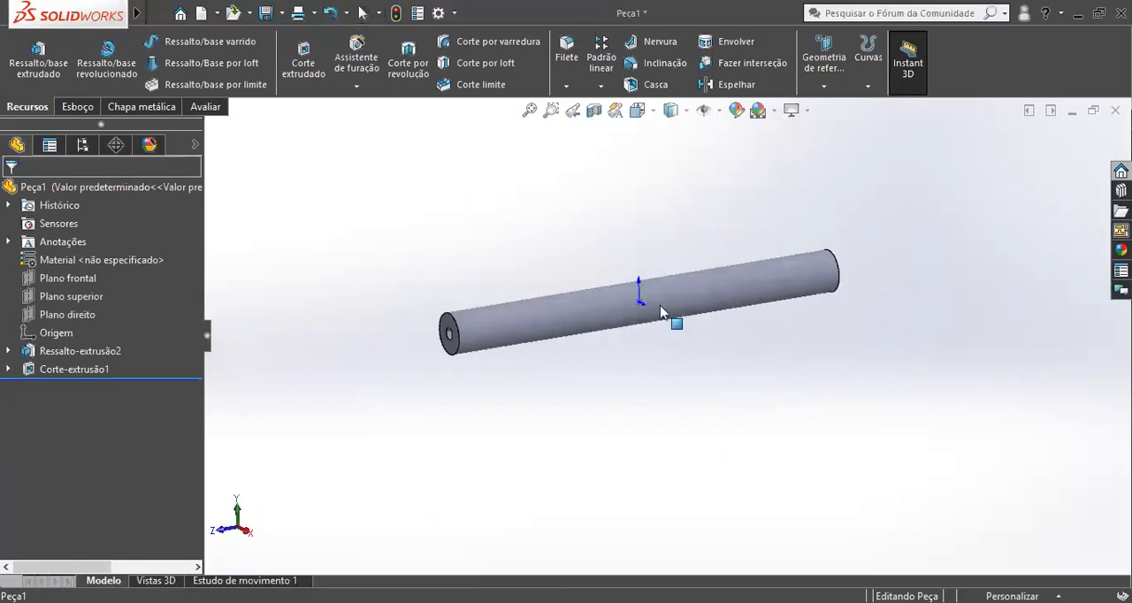
left_click(64, 369)
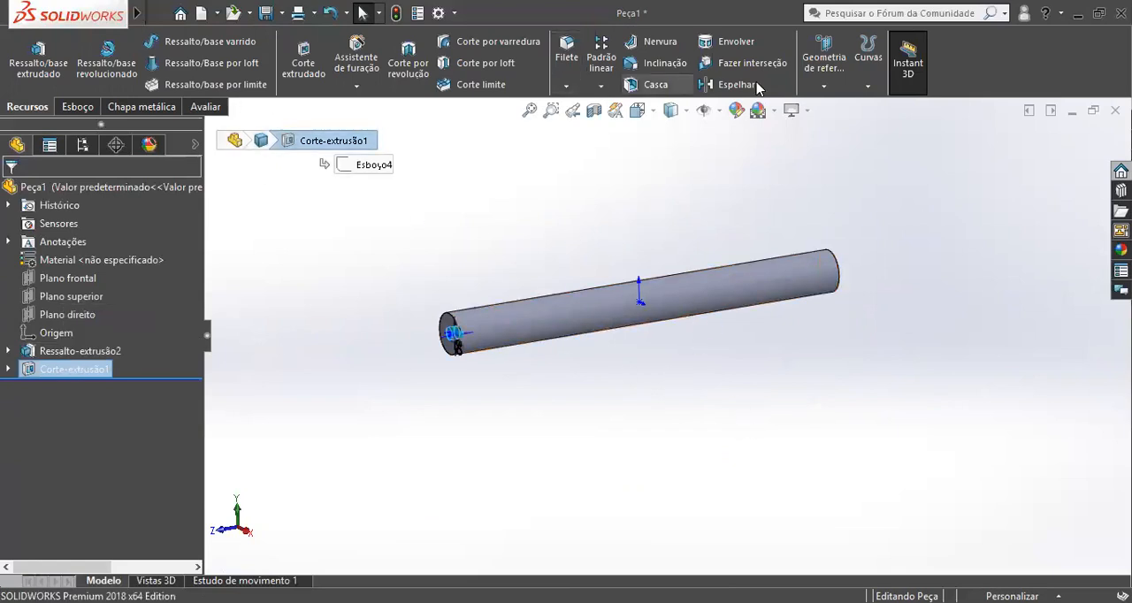
left_click(825, 86)
left_click(839, 107)
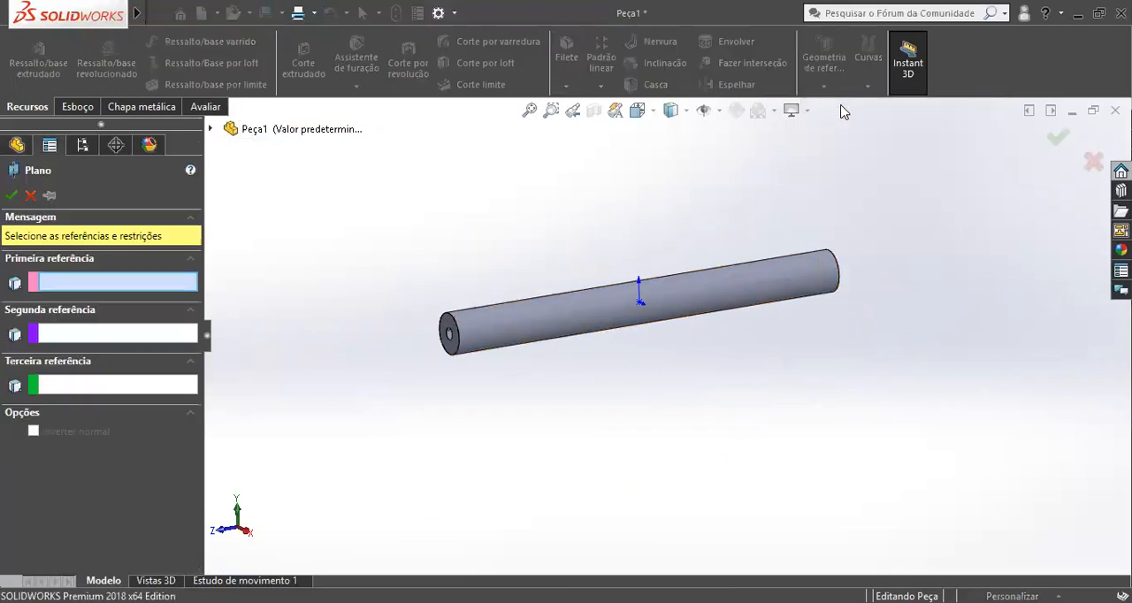
Mirror the 20 mm deep cut to the opposite end of the cylinder about Plano frontal.
left_click(84, 376)
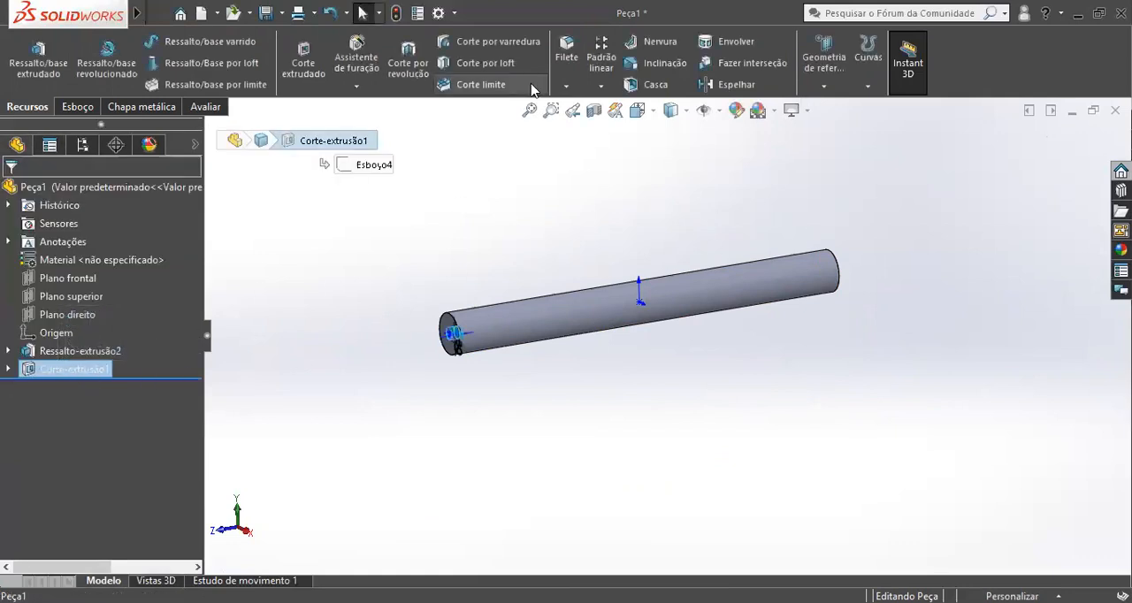
left_click(600, 86)
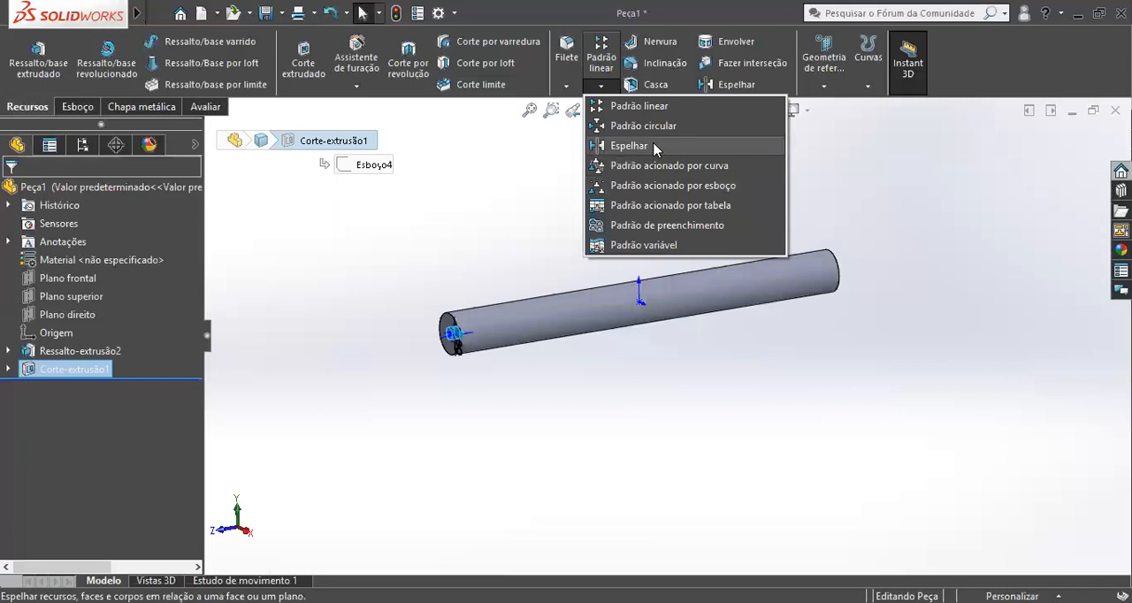
left_click(631, 145)
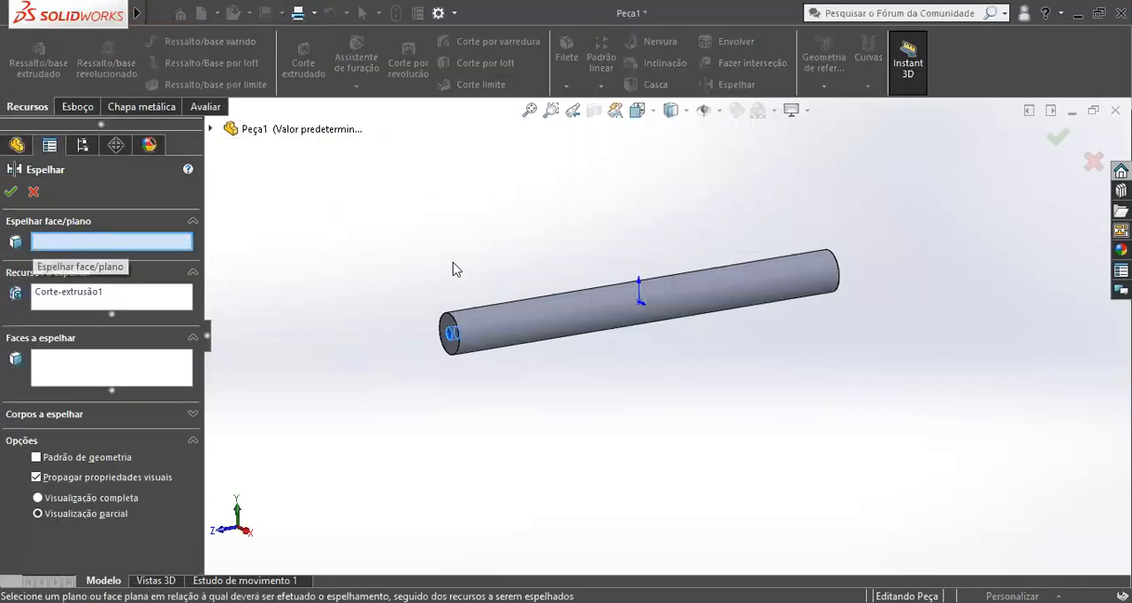
scroll(539, 302, "down", 3)
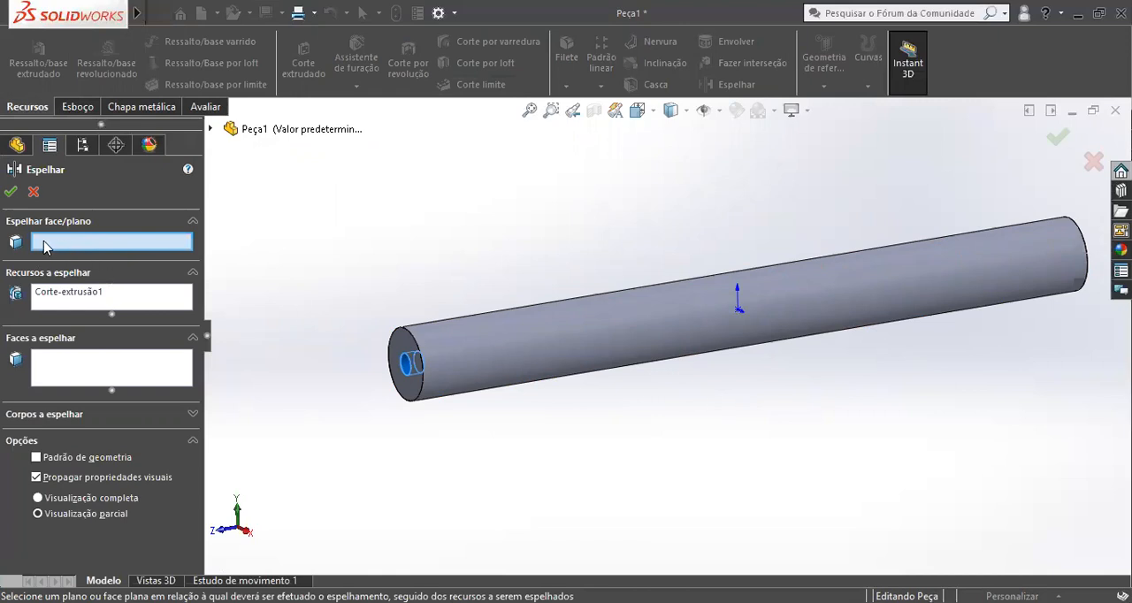
key("f")
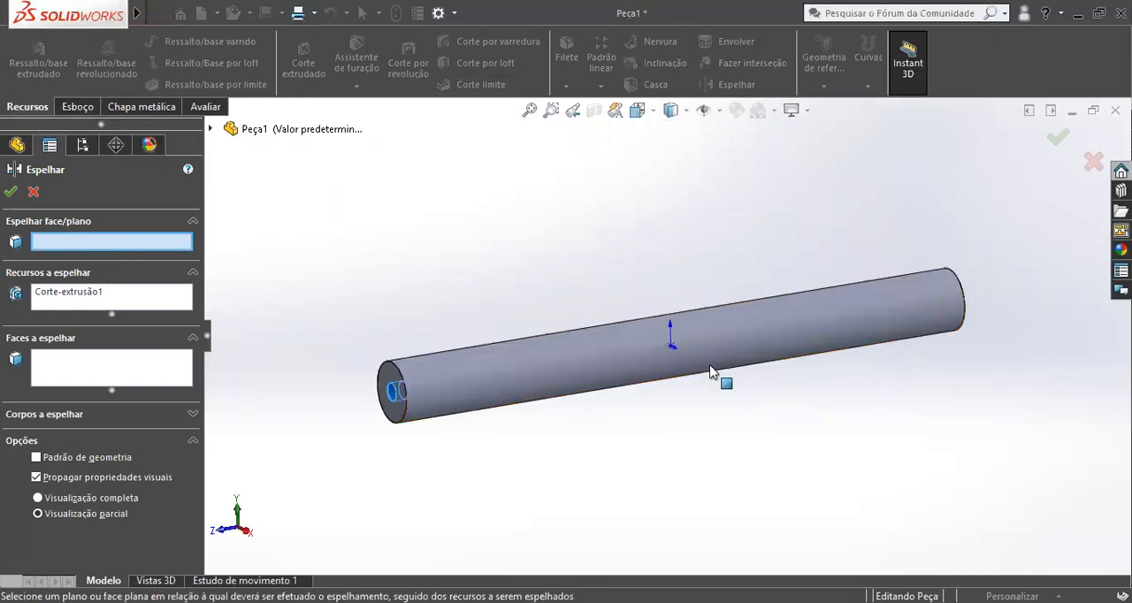
left_click(209, 130)
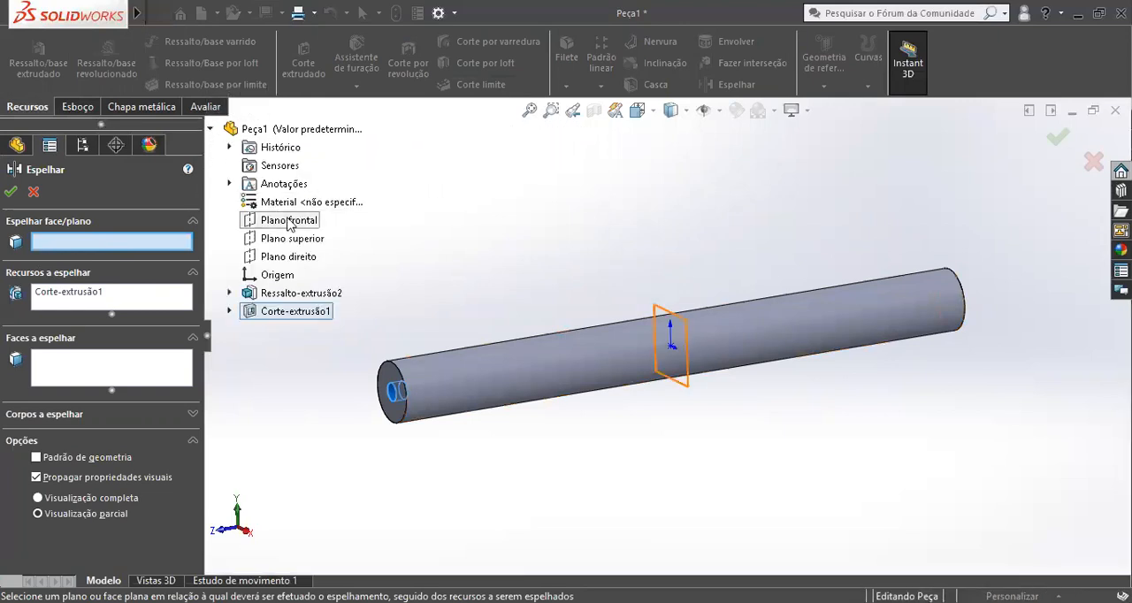
left_click(292, 221)
middle_click_drag(888, 298, 701, 382)
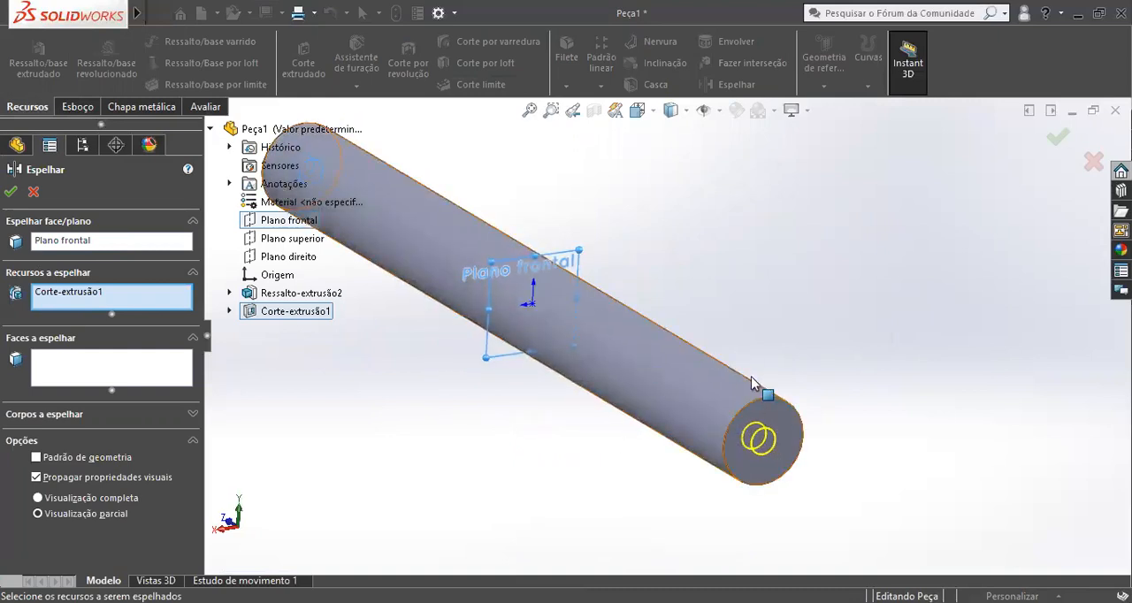
left_click(12, 192)
middle_click_drag(759, 445, 591, 313)
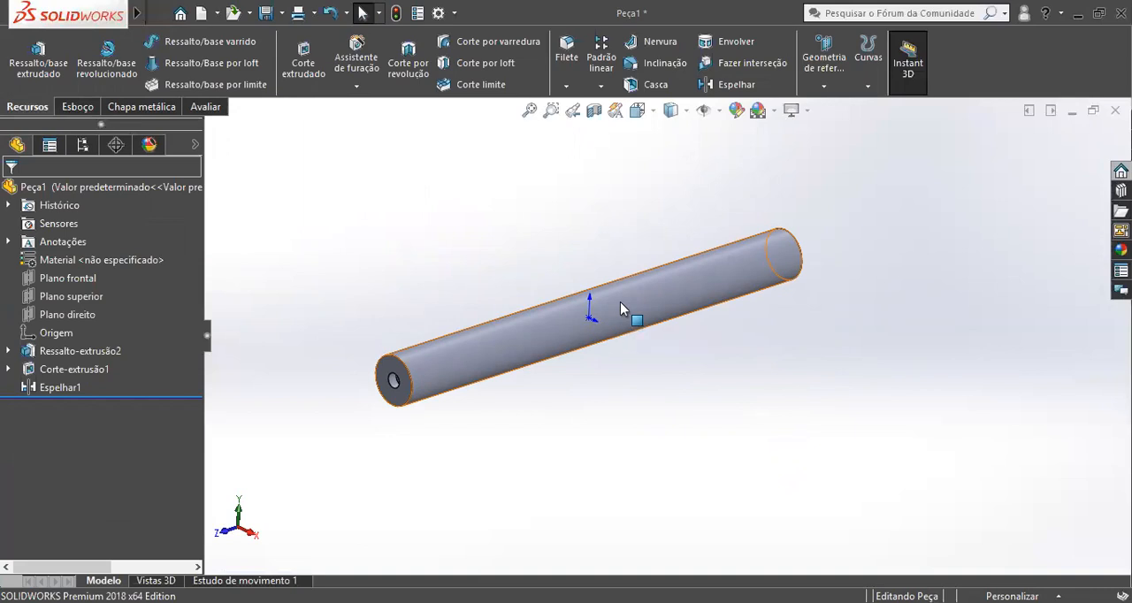
Delete the mirror, the extruded cut, the end-face circle sketch and the cylinder's boss extrusion.
left_click(68, 387)
key("Delete")
left_click(69, 371)
key("Delete")
left_click(70, 353)
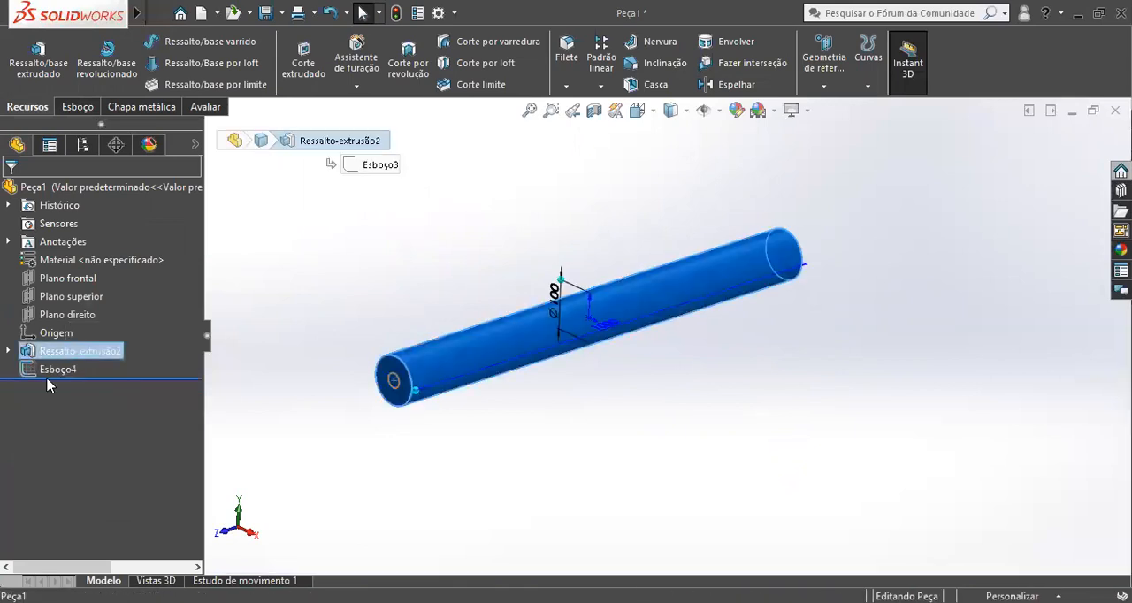
left_click(50, 370)
key("Delete")
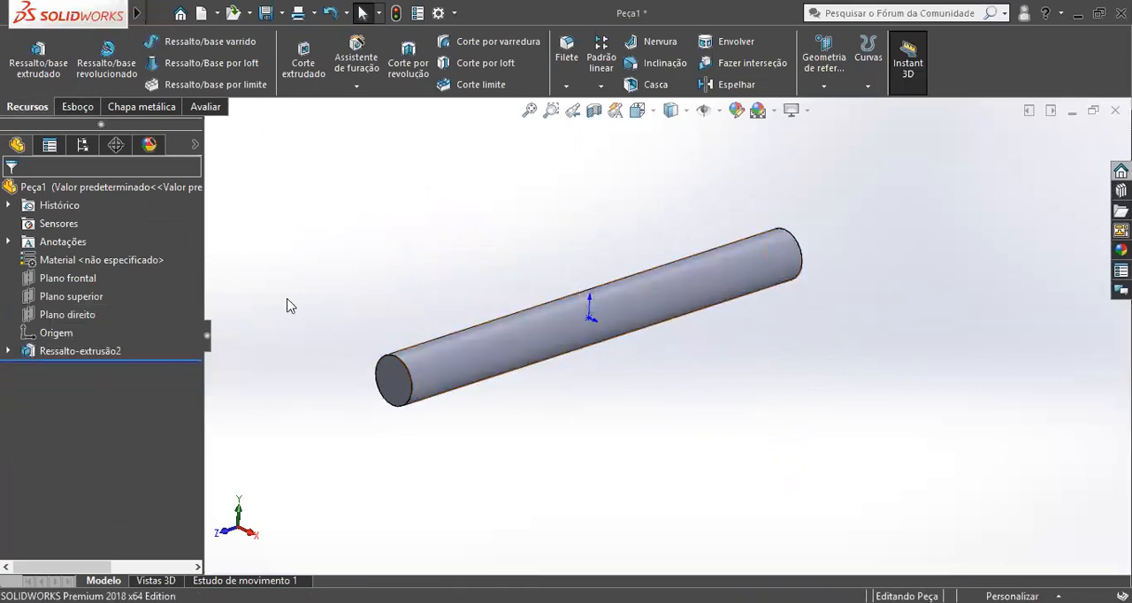
left_click(52, 351)
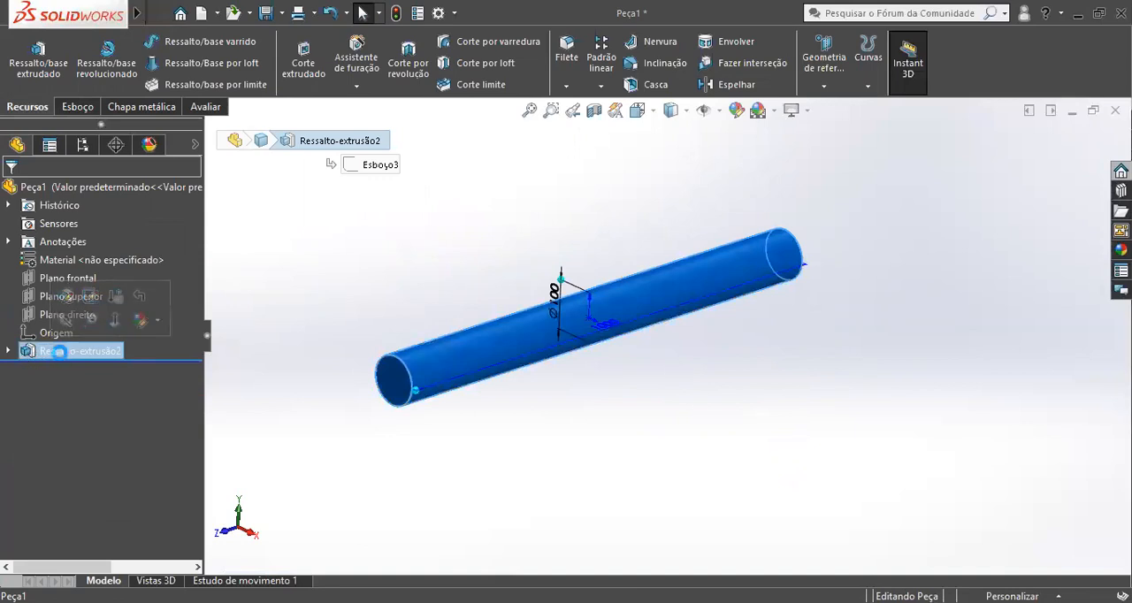
key("Delete")
Edit the remaining base sketch and delete its 100 mm circle.
left_click(61, 352)
right_click(60, 352)
left_click(77, 279)
scroll(903, 464, "up", 4)
left_click_drag(945, 475, 569, 271)
key("Delete")
Sketch a center rectangle about 316 mm wide and 174 mm high, centred on the origin.
key("r")
left_click(719, 336)
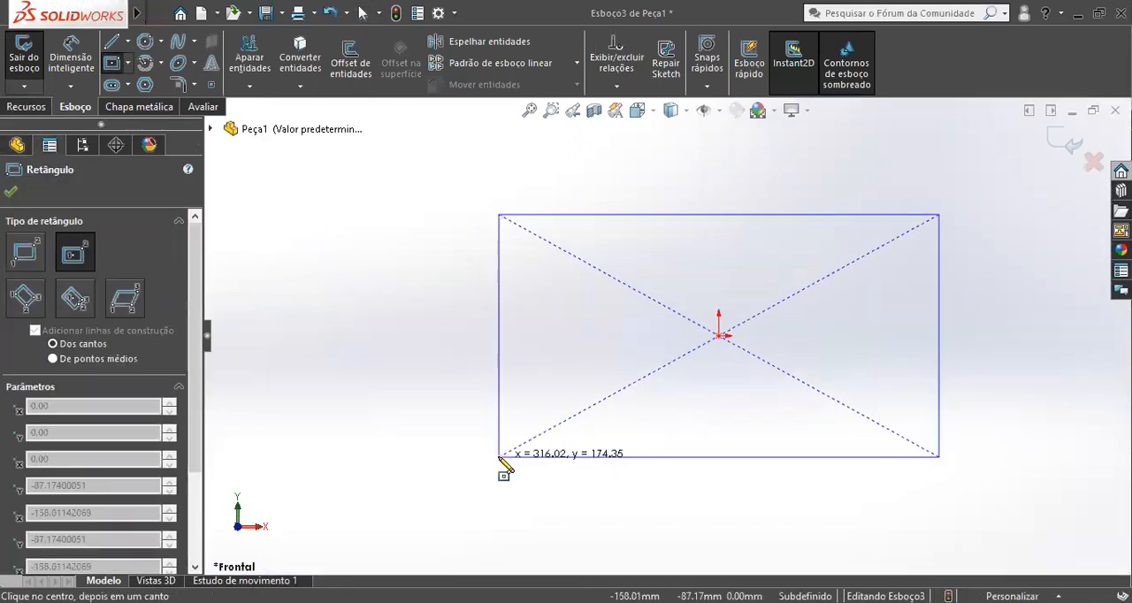
left_click(499, 459)
key("Escape")
scroll(929, 326, "up", 3)
Dimension the rectangle with a height of 175 mm and a width of 300 mm.
key("d")
left_click(569, 339)
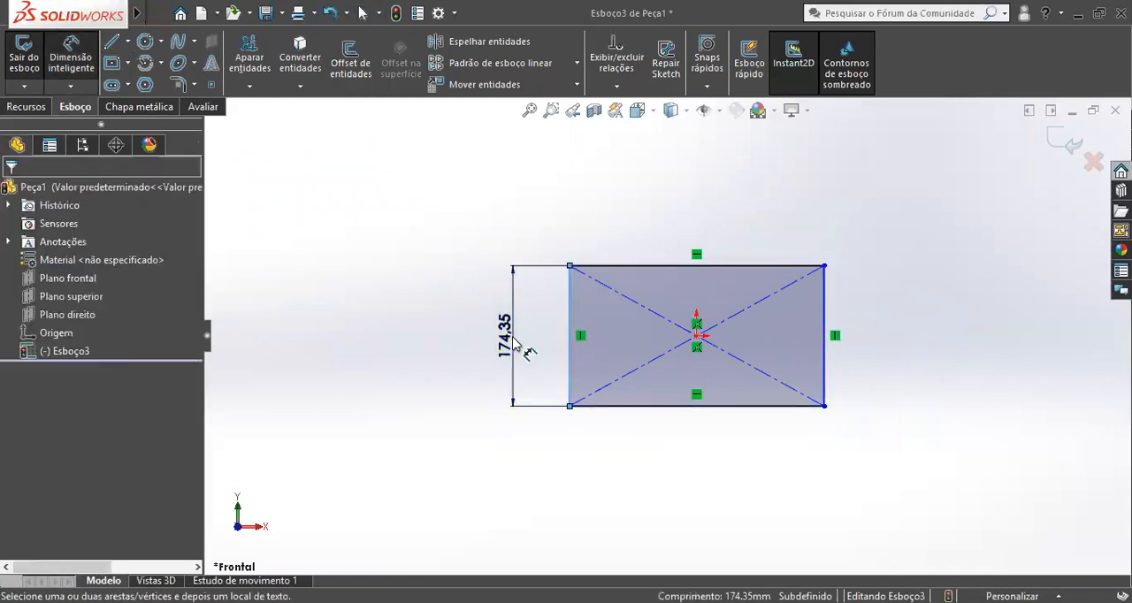
left_click(513, 343)
type("175")
key("Return")
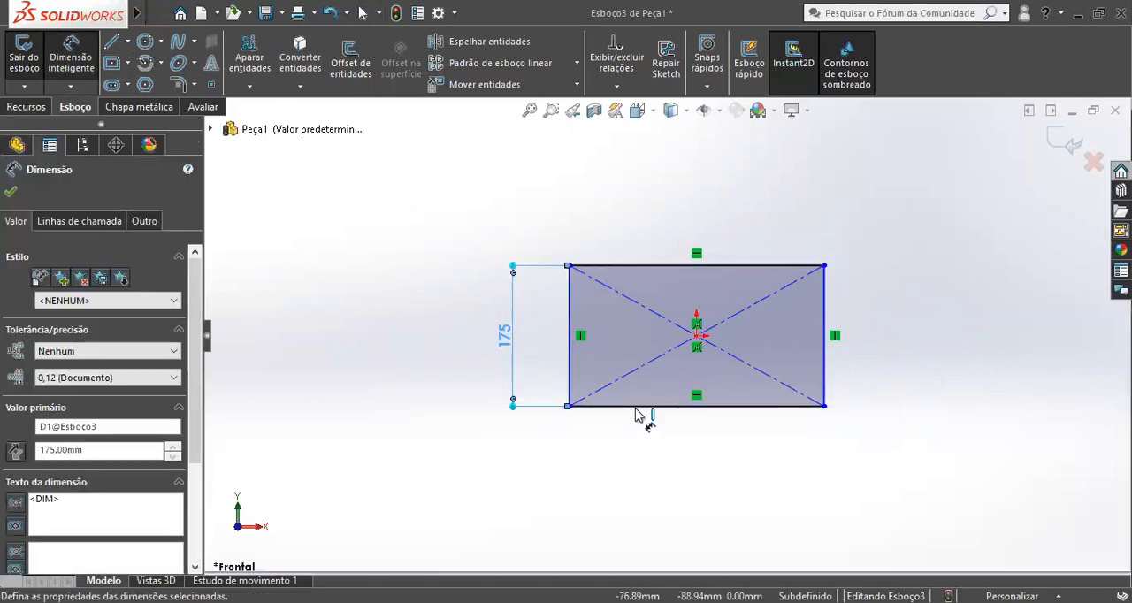
left_click(638, 406)
left_click(652, 464)
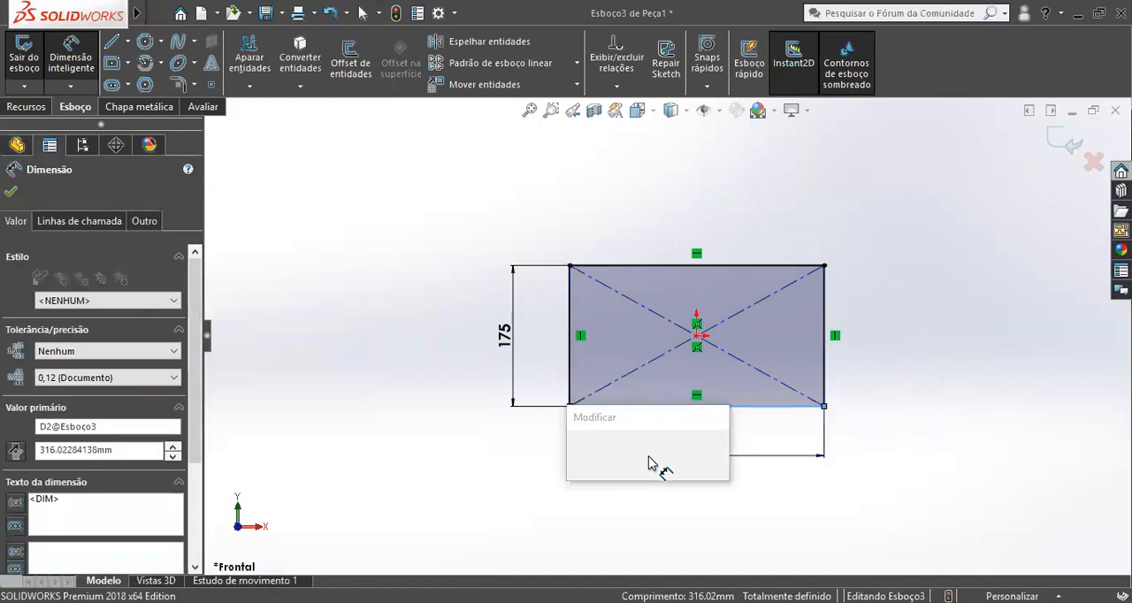
type("300")
key("Return")
key("Escape")
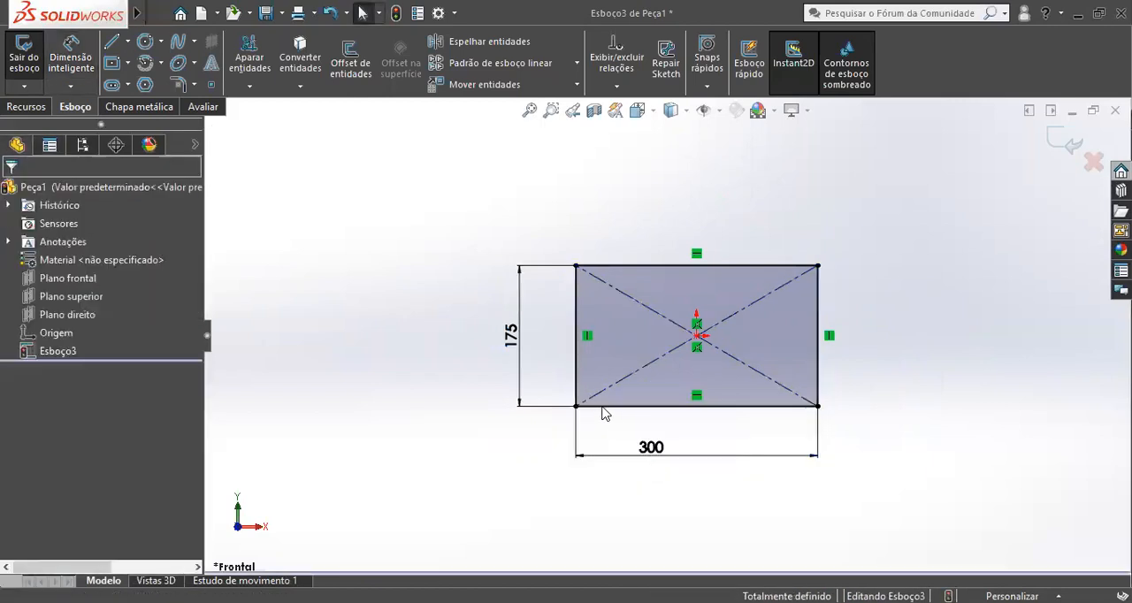
Extrude the rectangle with the Plano médio end condition to a total depth of 500 mm.
middle_click_drag(601, 412, 538, 466)
scroll(538, 465, "up", 2)
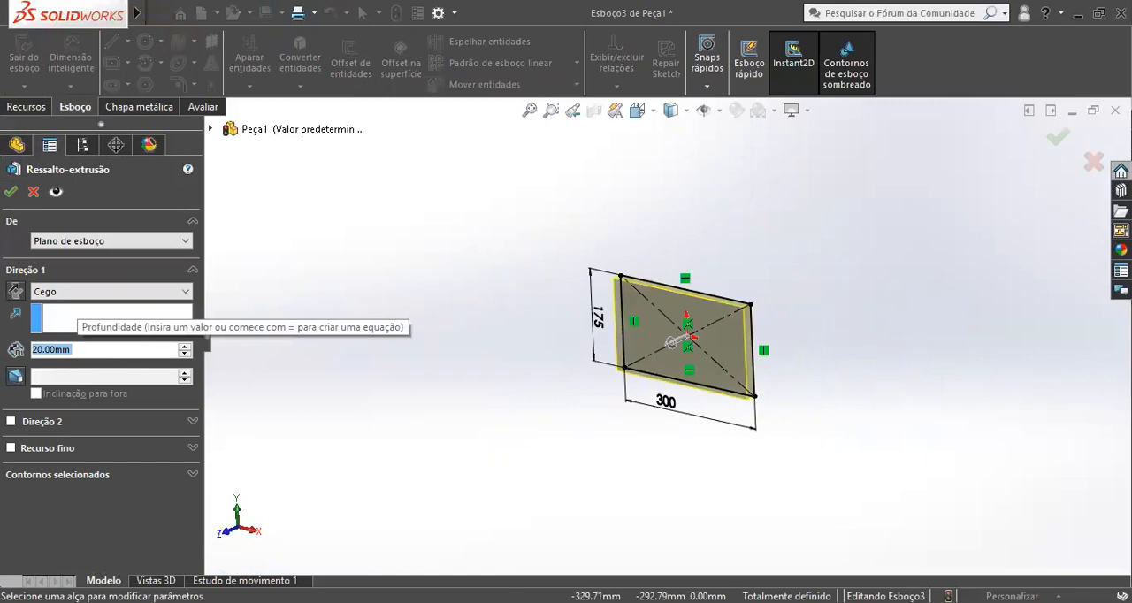
type("500")
left_click(55, 292)
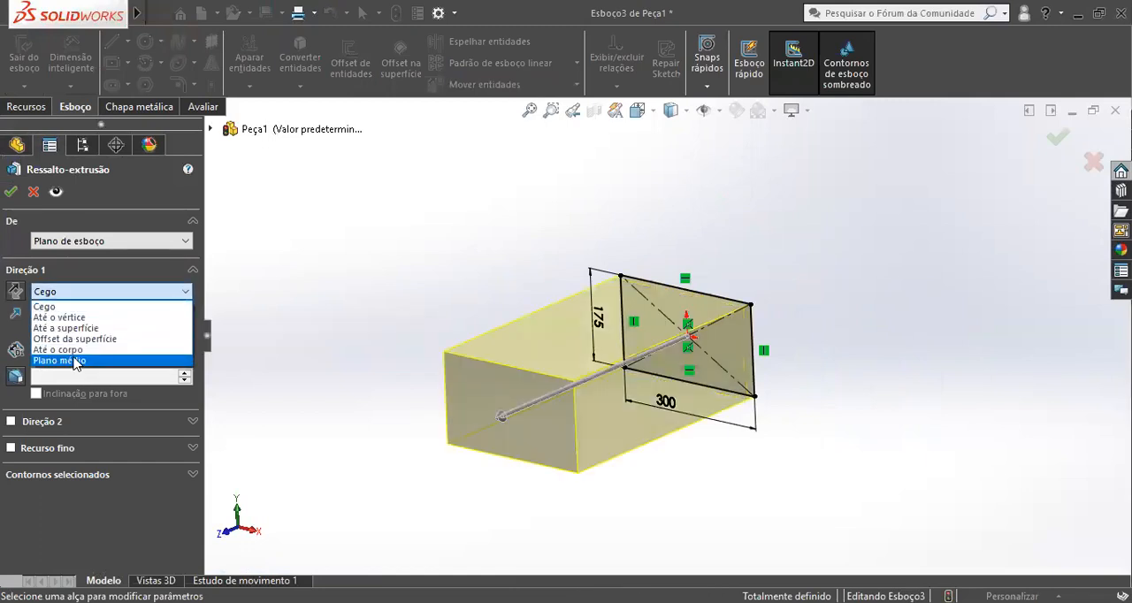
left_click(71, 360)
left_click(10, 191)
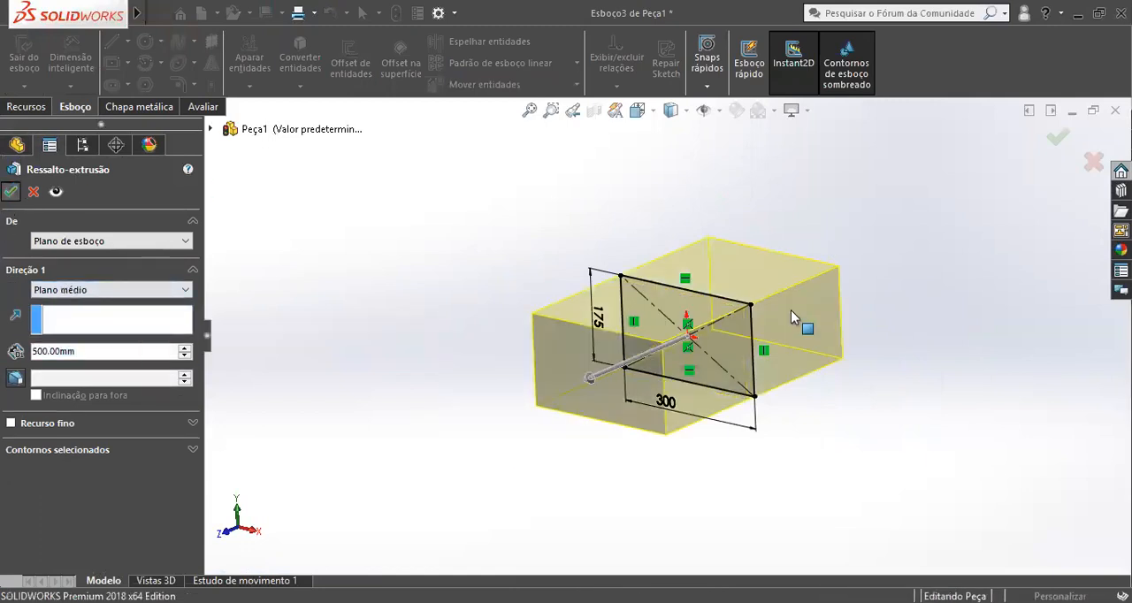
Examine where Plano frontal and Plano superior lie relative to the rectangular block.
middle_click_drag(791, 309, 698, 316)
scroll(718, 324, "down", 1)
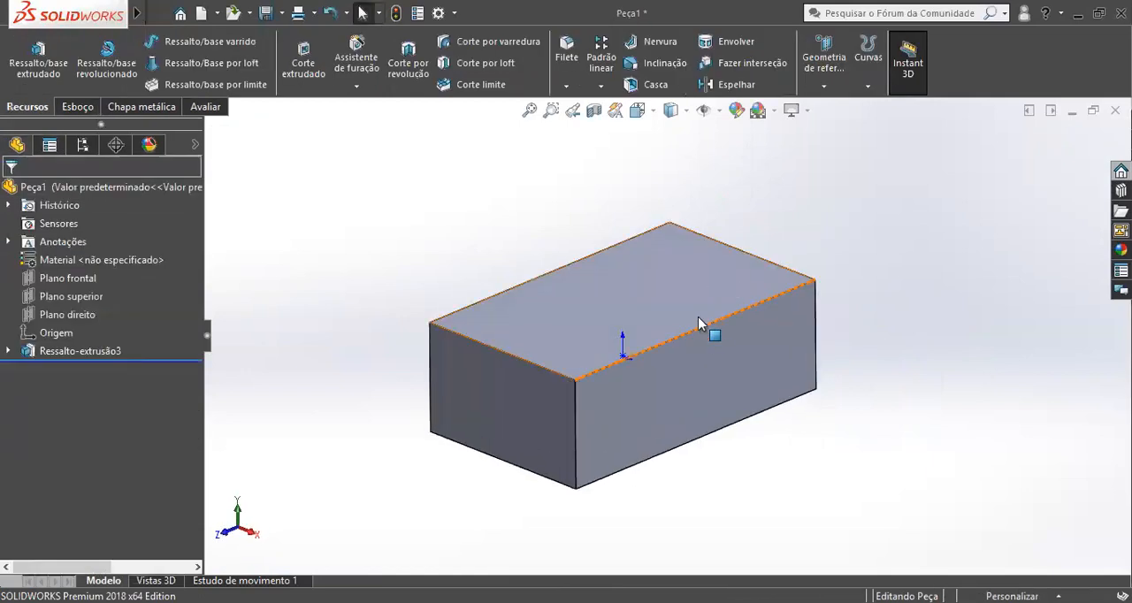
scroll(695, 329, "up", 2)
scroll(694, 337, "down", 1)
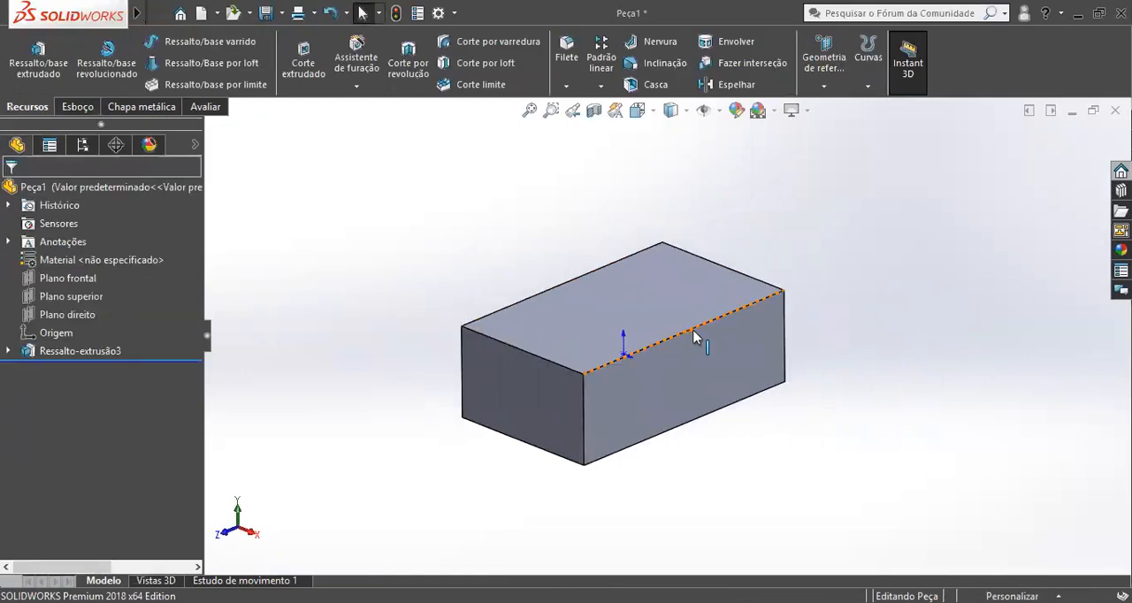
left_click(68, 279)
middle_click_drag(428, 293, 620, 316)
scroll(674, 362, "up", 1)
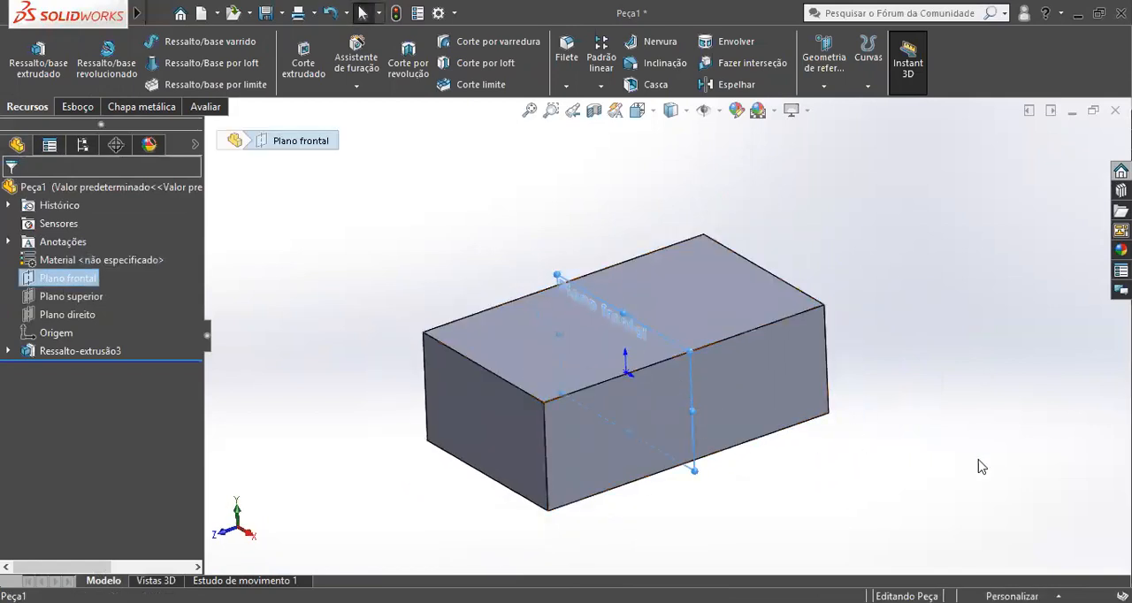
left_click(794, 433)
middle_click_drag(794, 434, 759, 328)
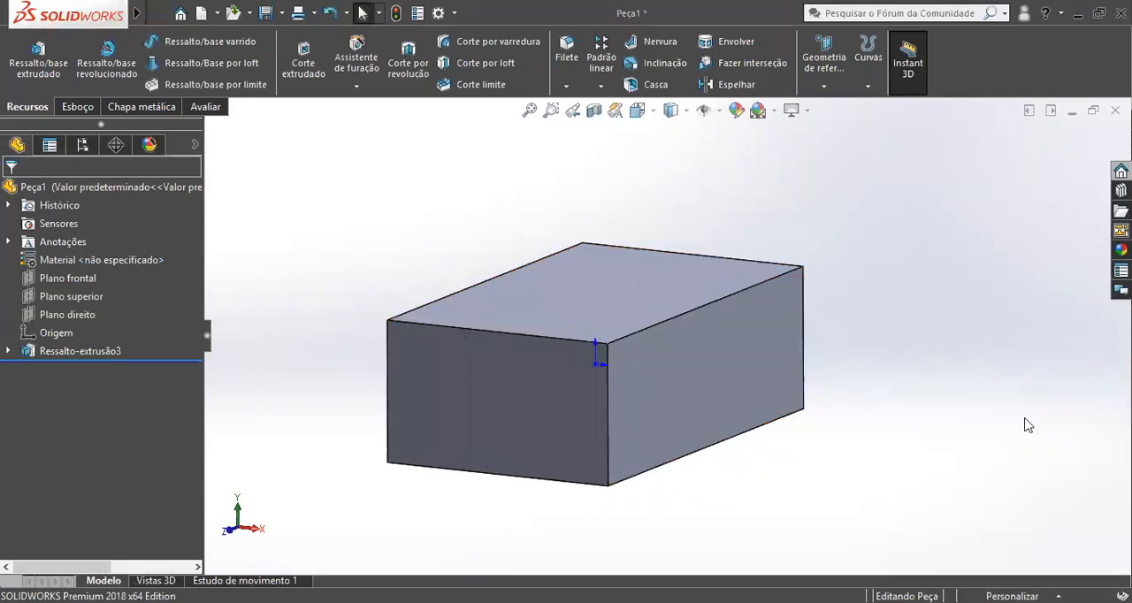
left_click(59, 295)
middle_click_drag(537, 296, 570, 256)
middle_click_drag(609, 304, 595, 323)
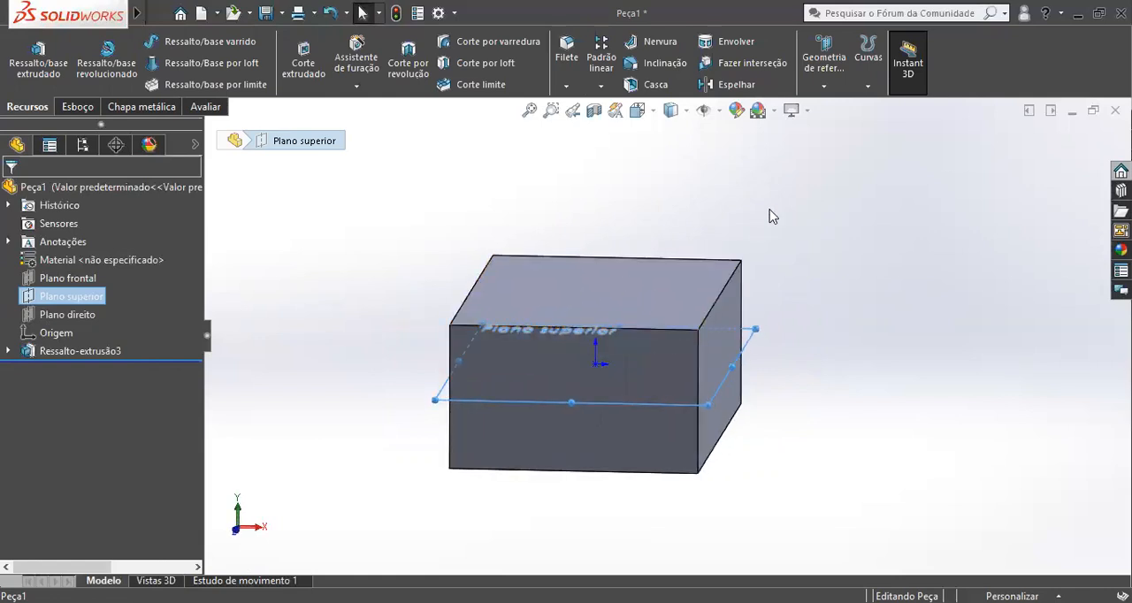
middle_click_drag(508, 227, 375, 268)
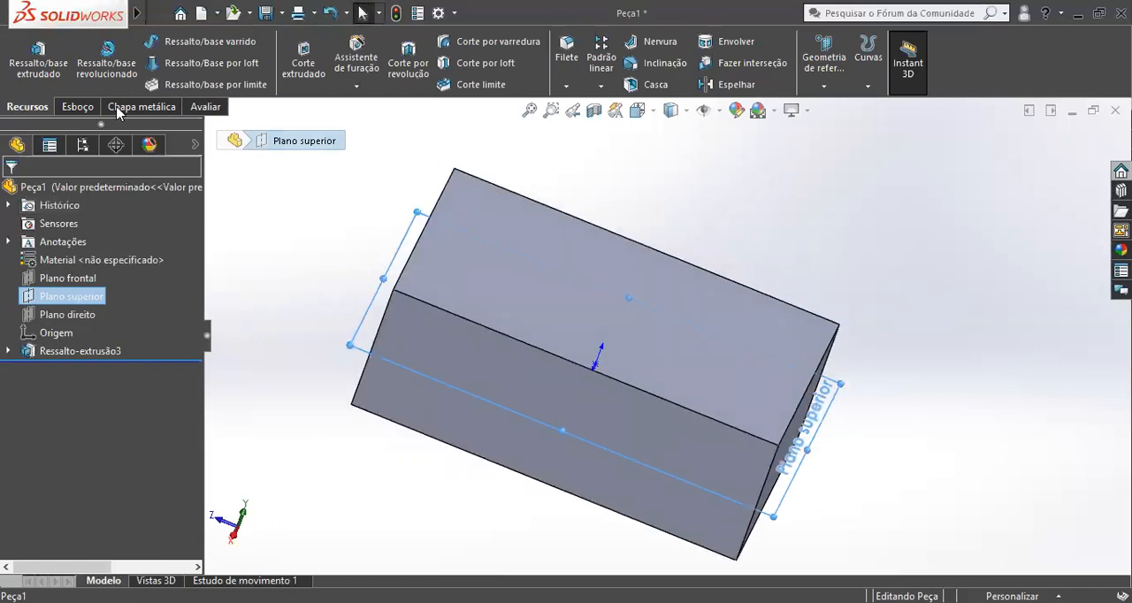
Start a reference plane offset 10 mm from Plano superior and examine its preview against the block.
left_click(823, 68)
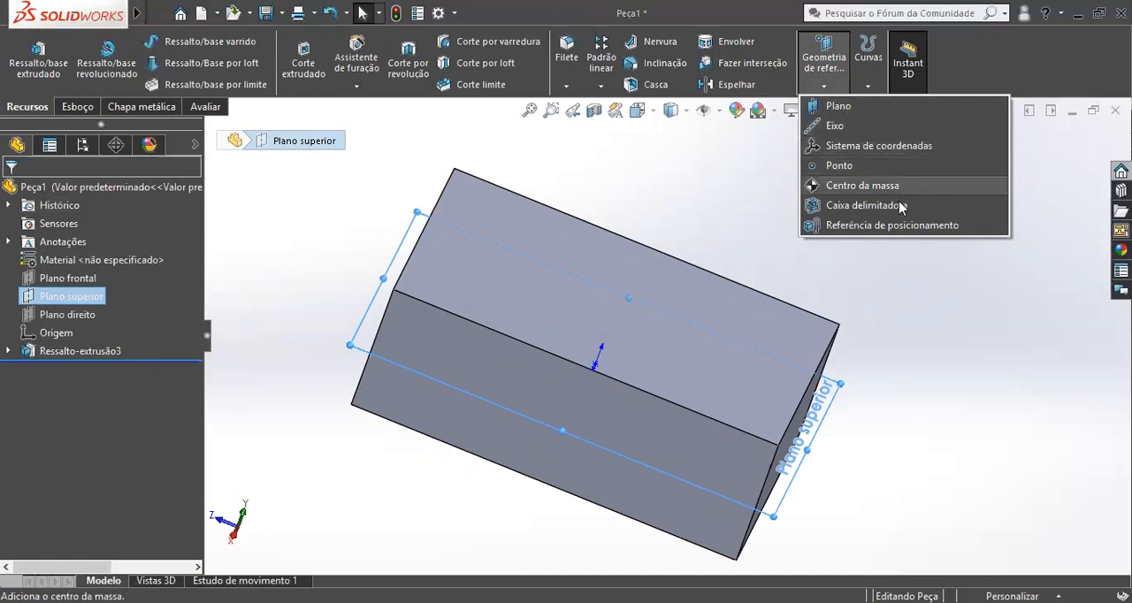
left_click(858, 107)
middle_click_drag(536, 295, 517, 216)
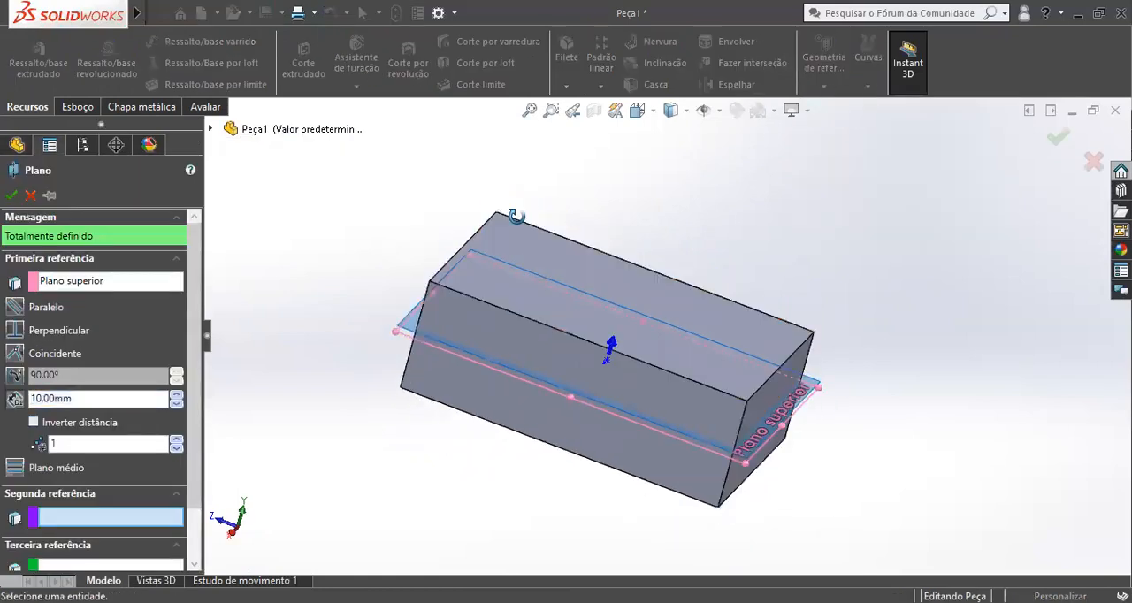
middle_click_drag(278, 335, 721, 319)
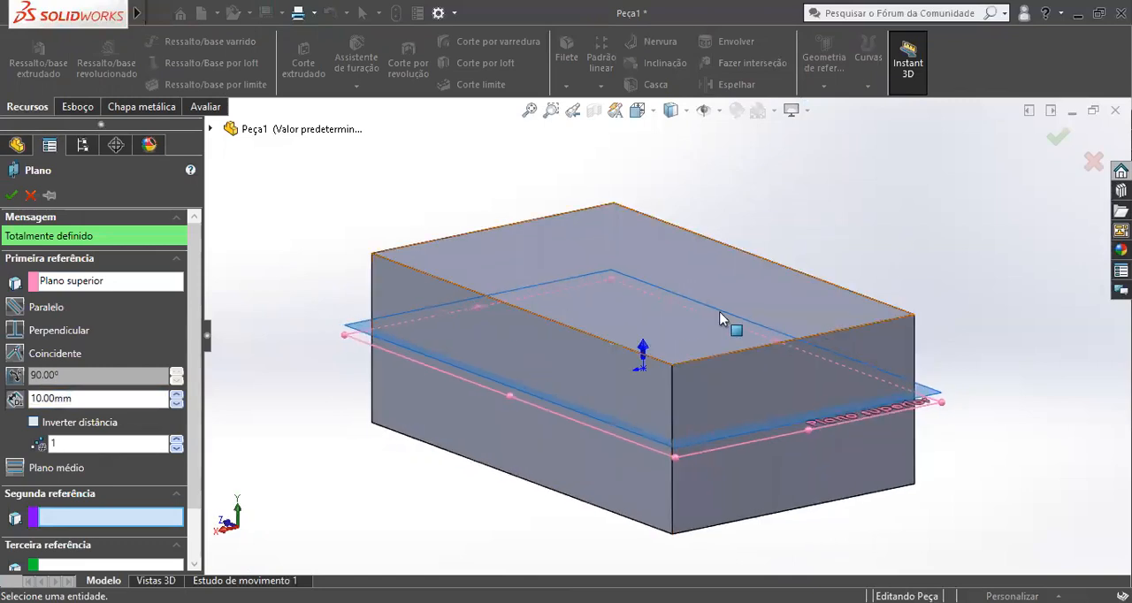
scroll(893, 389, "down", 2)
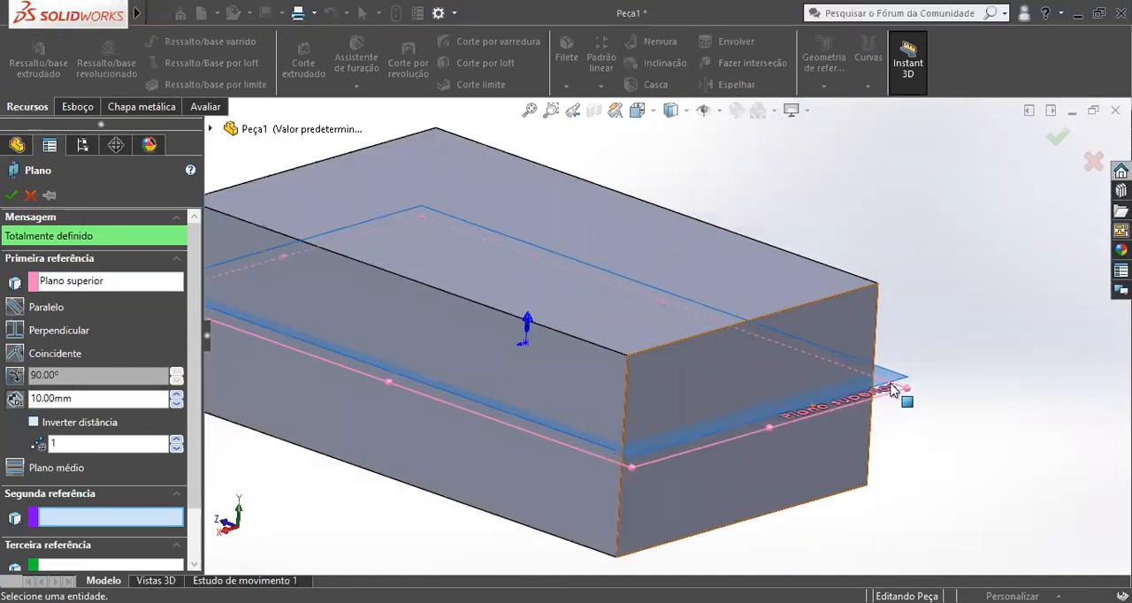
scroll(893, 389, "down", 5)
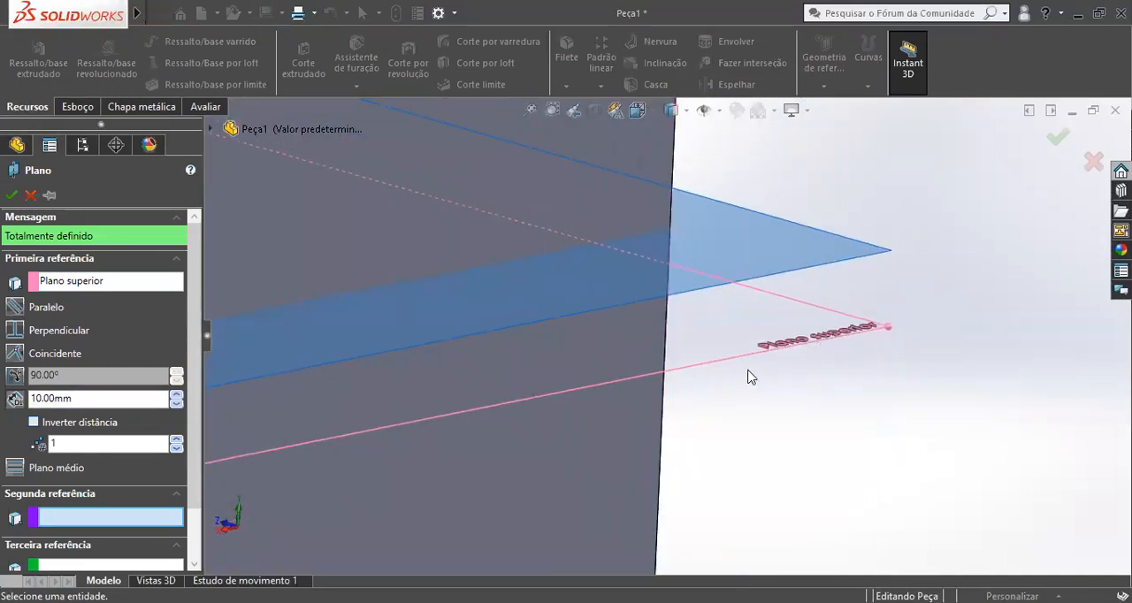
scroll(748, 377, "up", 7)
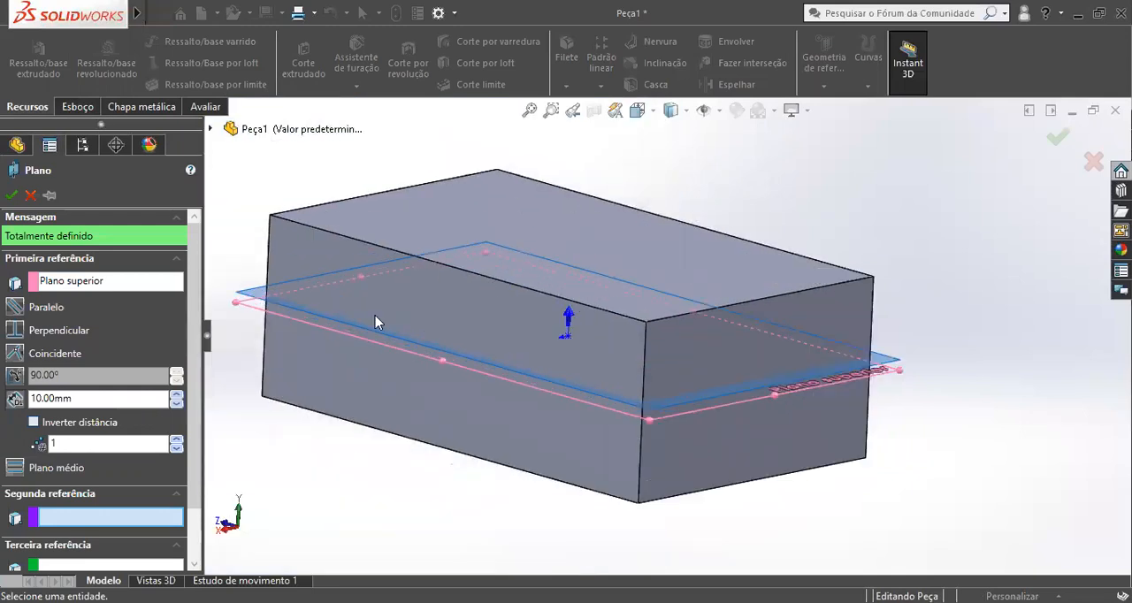
scroll(451, 371, "up", 1)
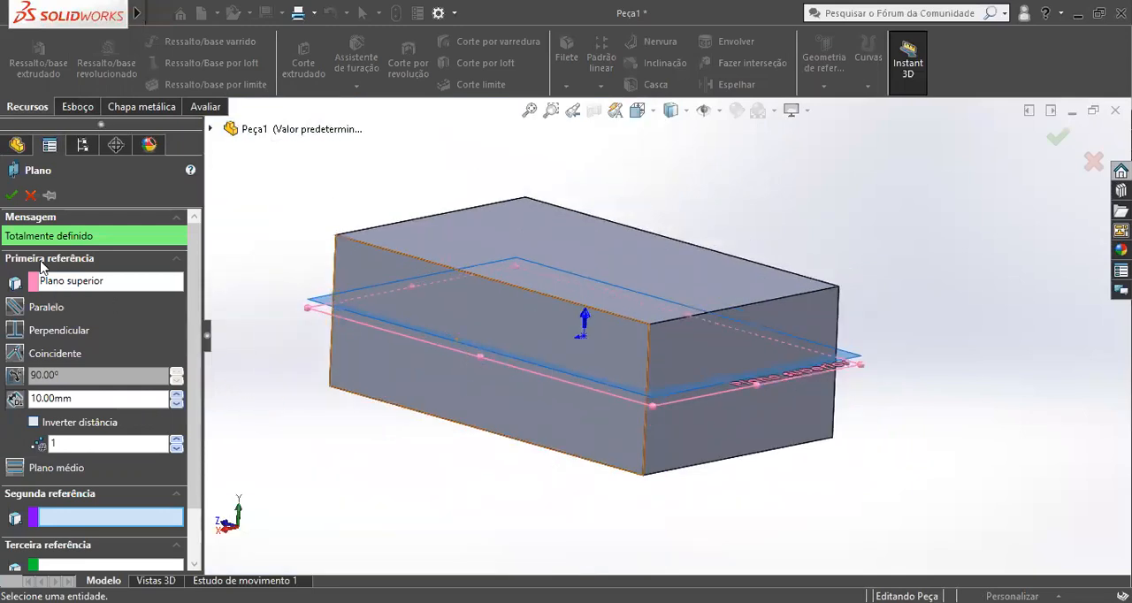
Remove Plano superior from the new plane's first reference.
left_click(78, 285)
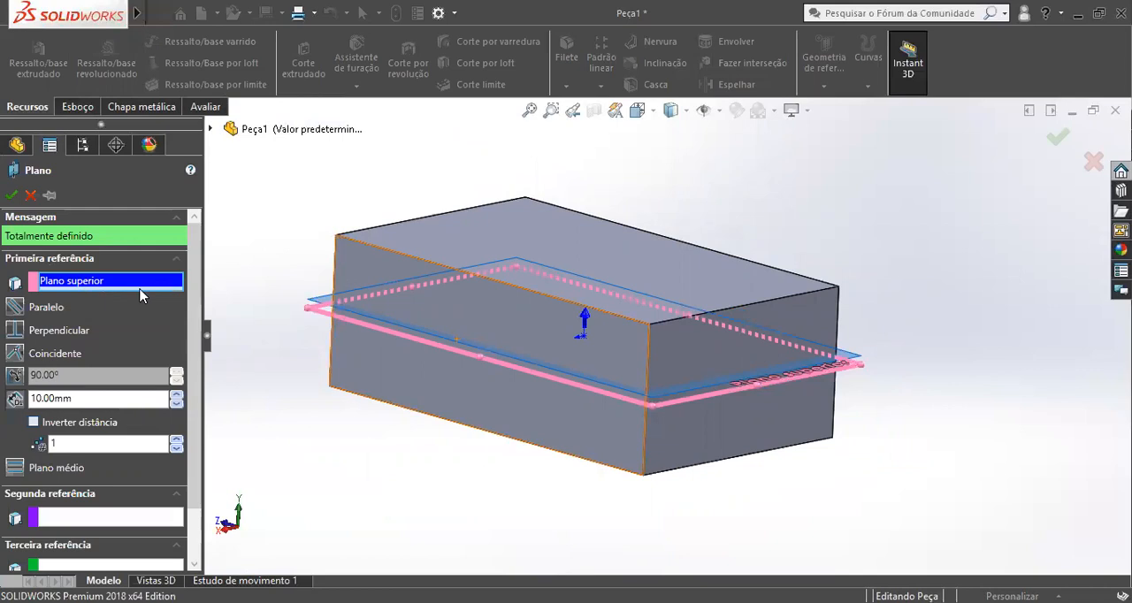
left_click(212, 130)
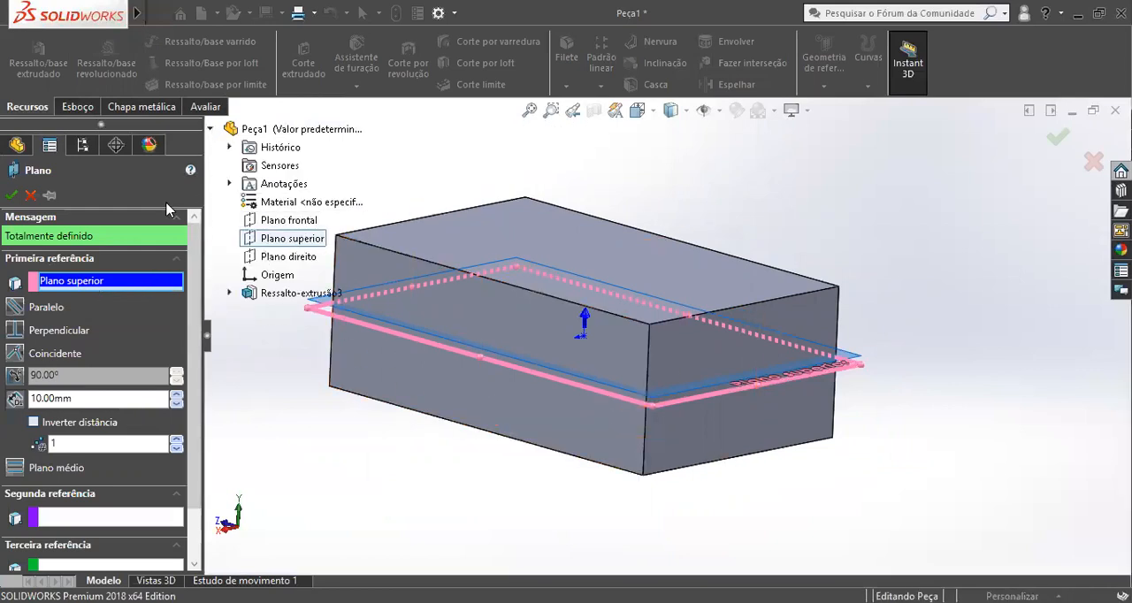
left_click(211, 131)
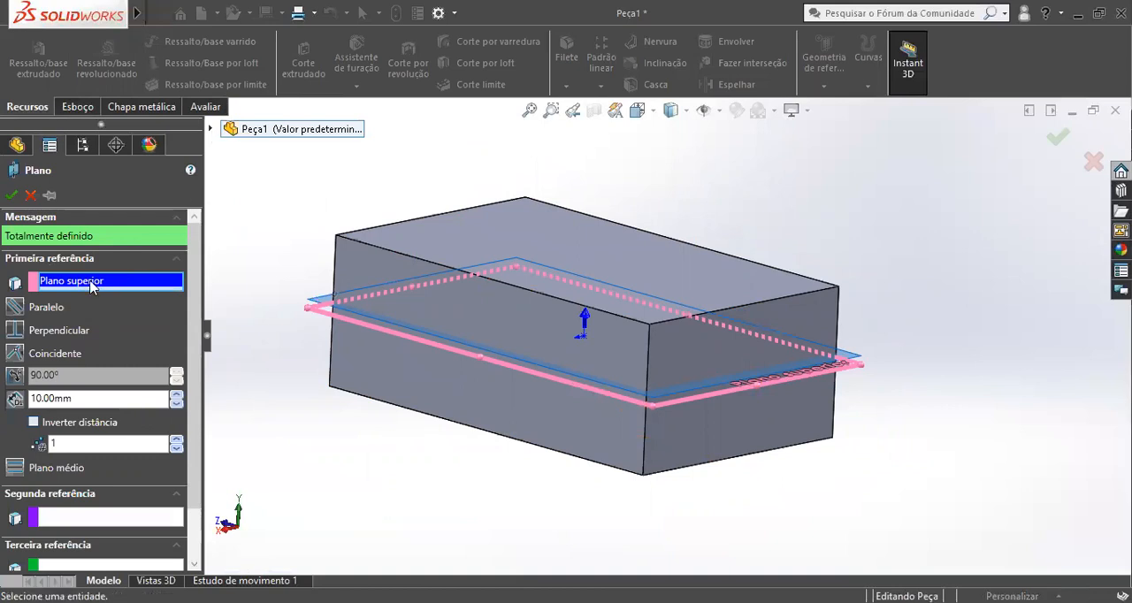
key("Delete")
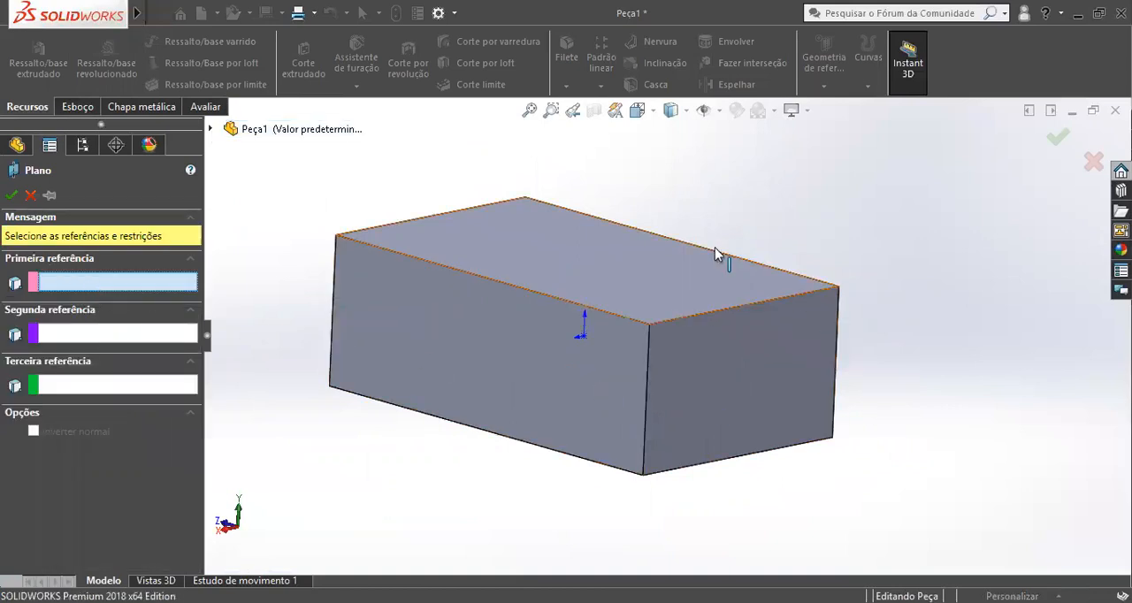
Use the block's upper face as the plane's first reference and inspect the 10 mm offset preview.
left_click(524, 272)
scroll(783, 298, "down", 4)
middle_click_drag(784, 252, 777, 230)
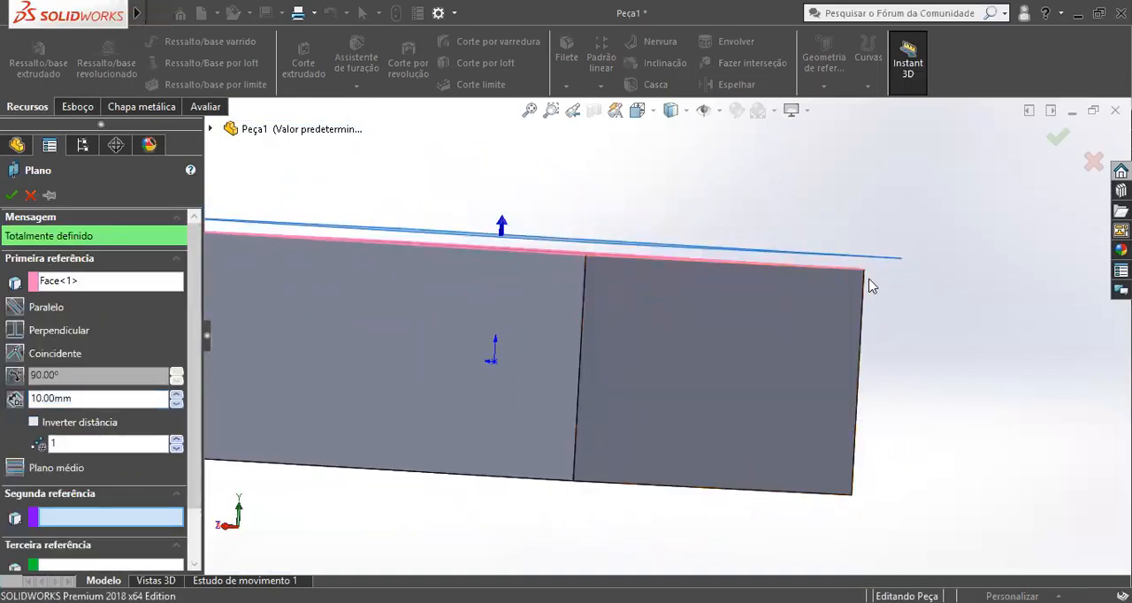
scroll(837, 285, "down", 5)
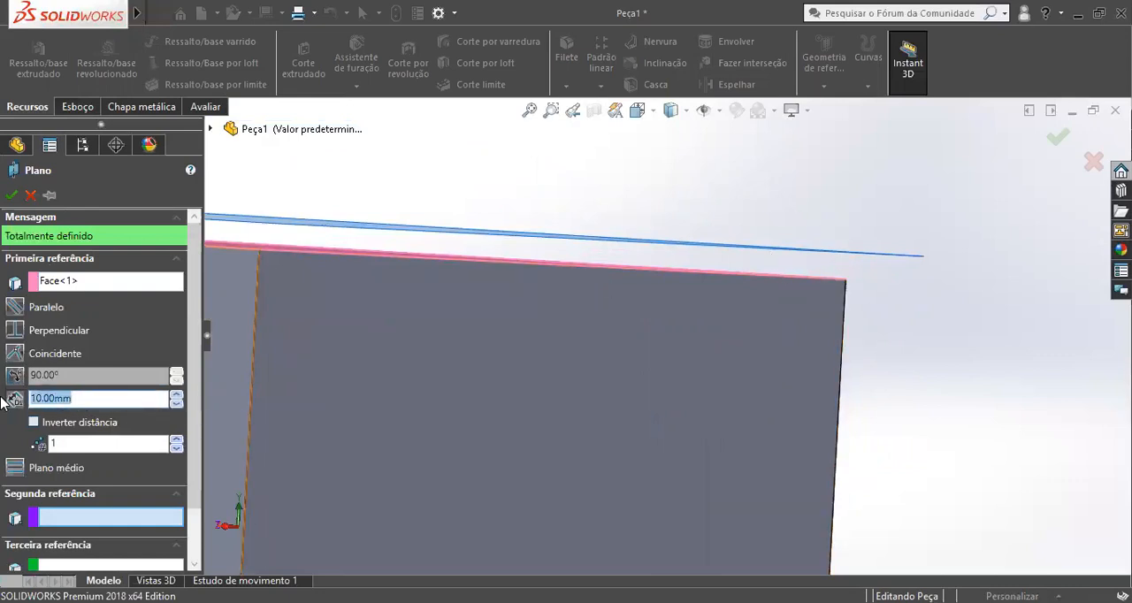
Set the plane's offset distance to 0 mm and create it flush with the block's upper face.
key("Return")
scroll(669, 290, "up", 4)
middle_click_drag(680, 287, 653, 297)
scroll(667, 311, "up", 2)
scroll(708, 328, "down", 5)
middle_click_drag(719, 325, 630, 320)
scroll(627, 320, "up", 5)
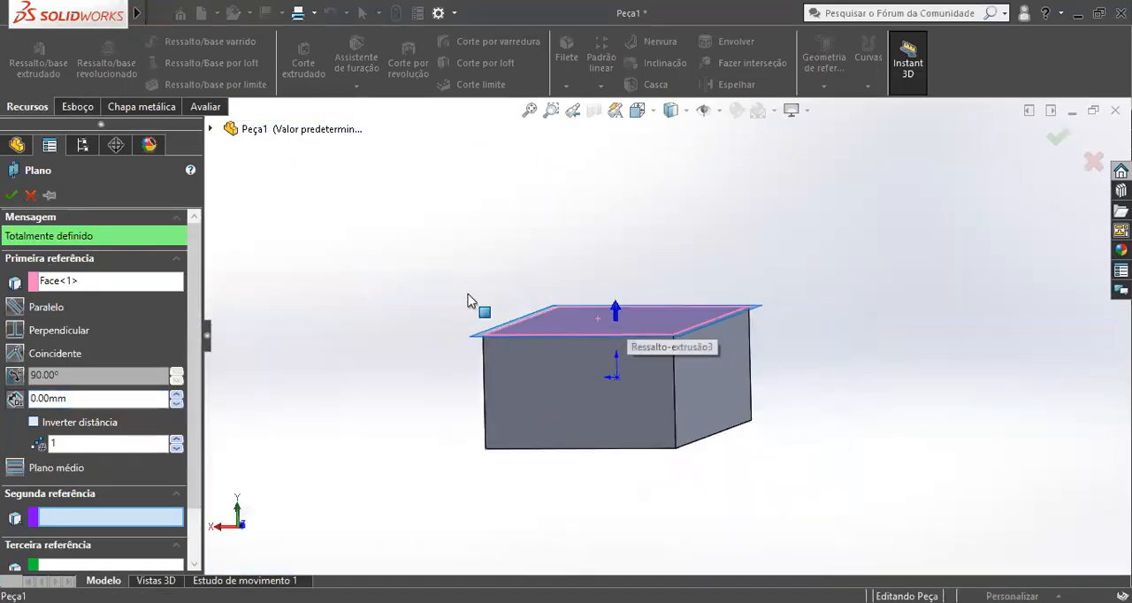
left_click(10, 194)
Examine how Plano2 lies against the block's upper face from several viewing angles.
middle_click_drag(453, 253, 284, 324)
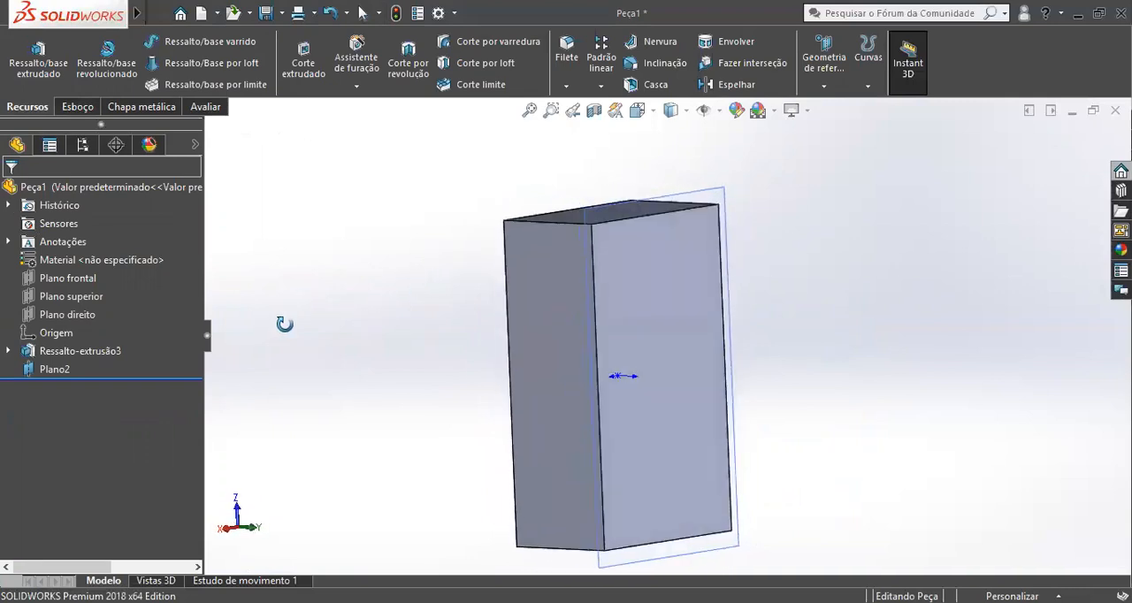
middle_click_drag(677, 385, 550, 341)
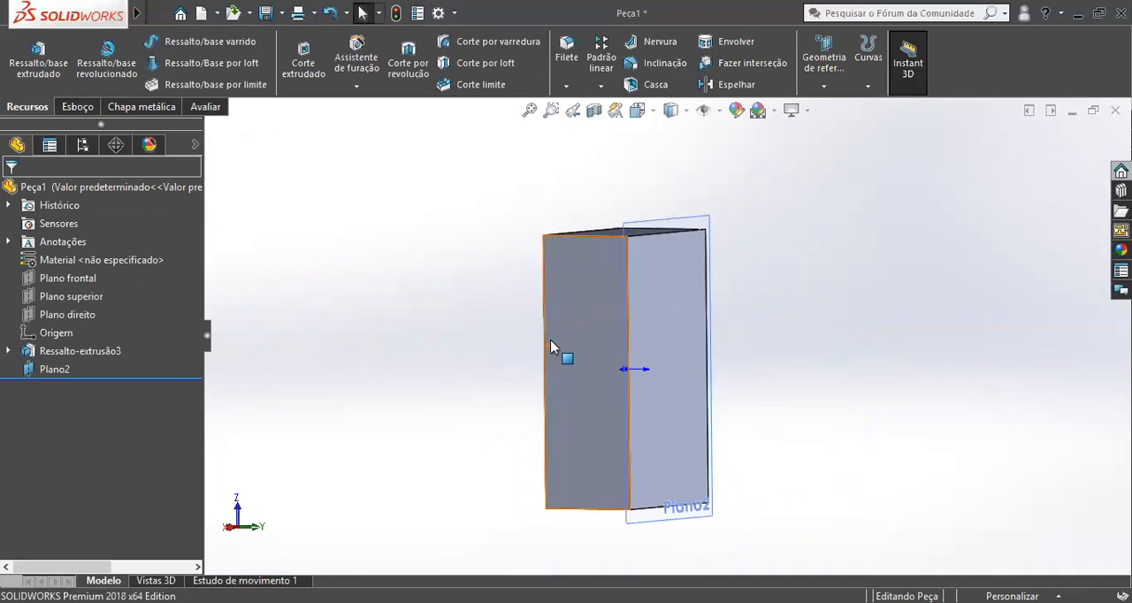
middle_click_drag(636, 294, 678, 298)
scroll(670, 287, "down", 2)
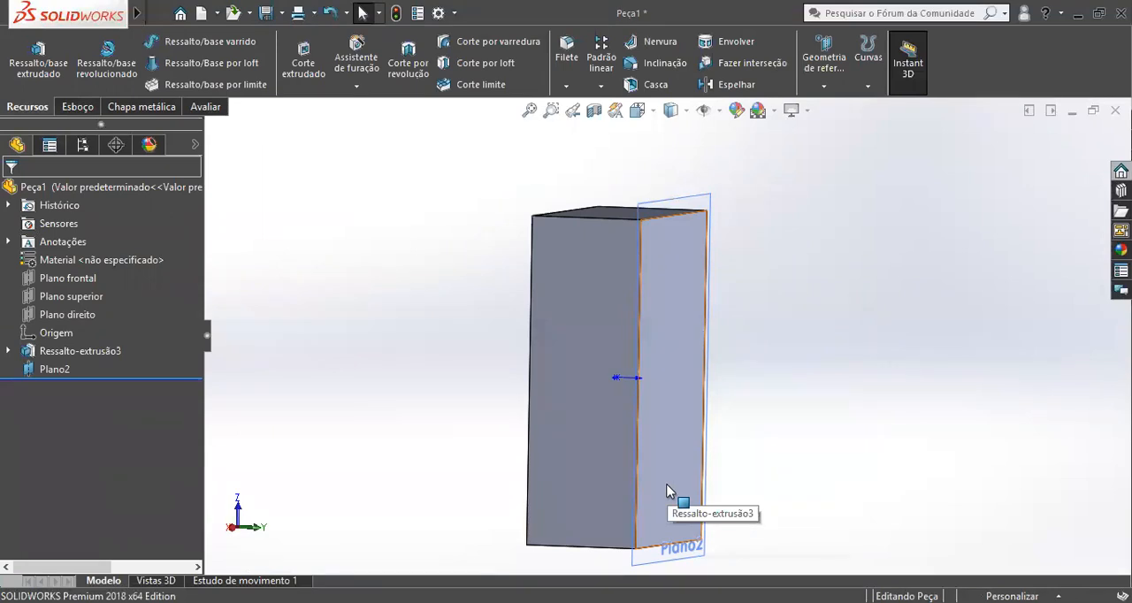
scroll(667, 485, "down", 3)
scroll(669, 483, "up", 3)
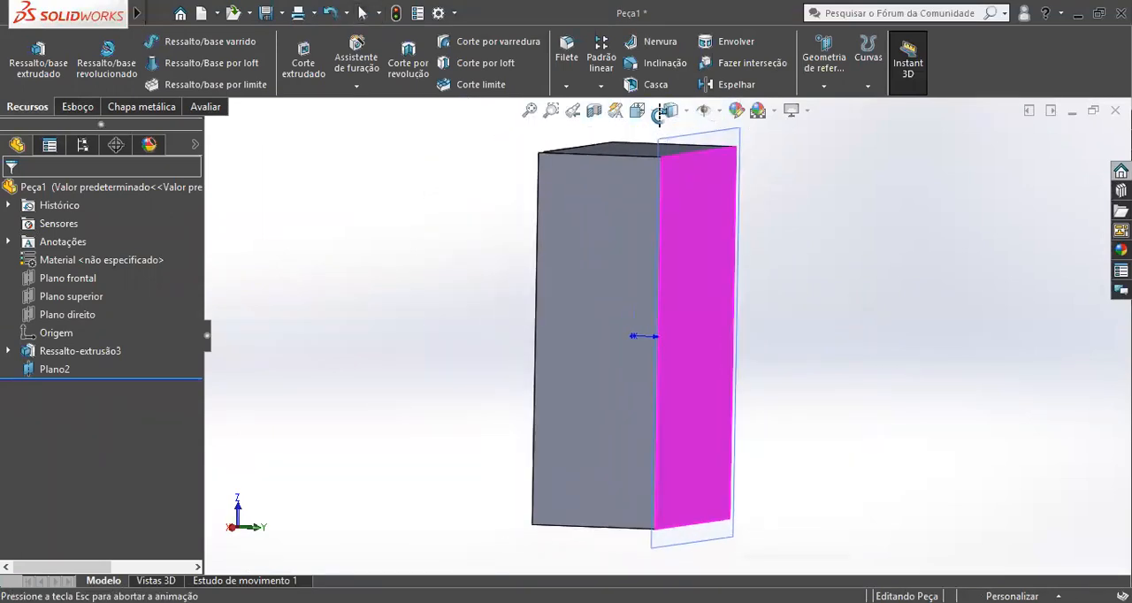
middle_click_drag(680, 164, 901, 356)
middle_click_drag(749, 435, 593, 272)
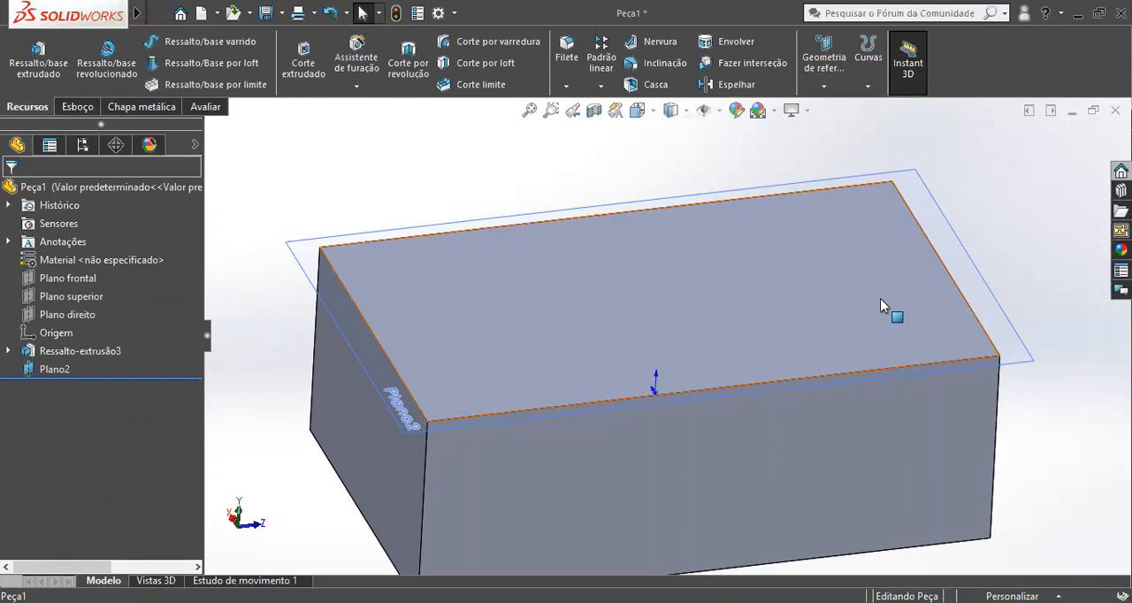
middle_click_drag(876, 306, 1002, 303)
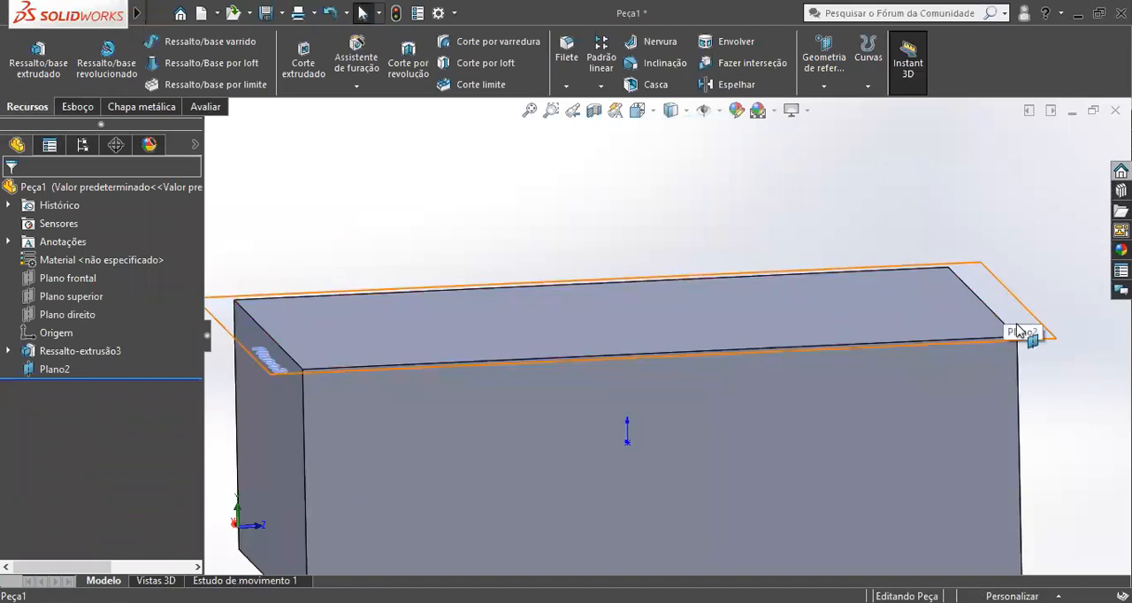
scroll(1008, 317, "up", 3)
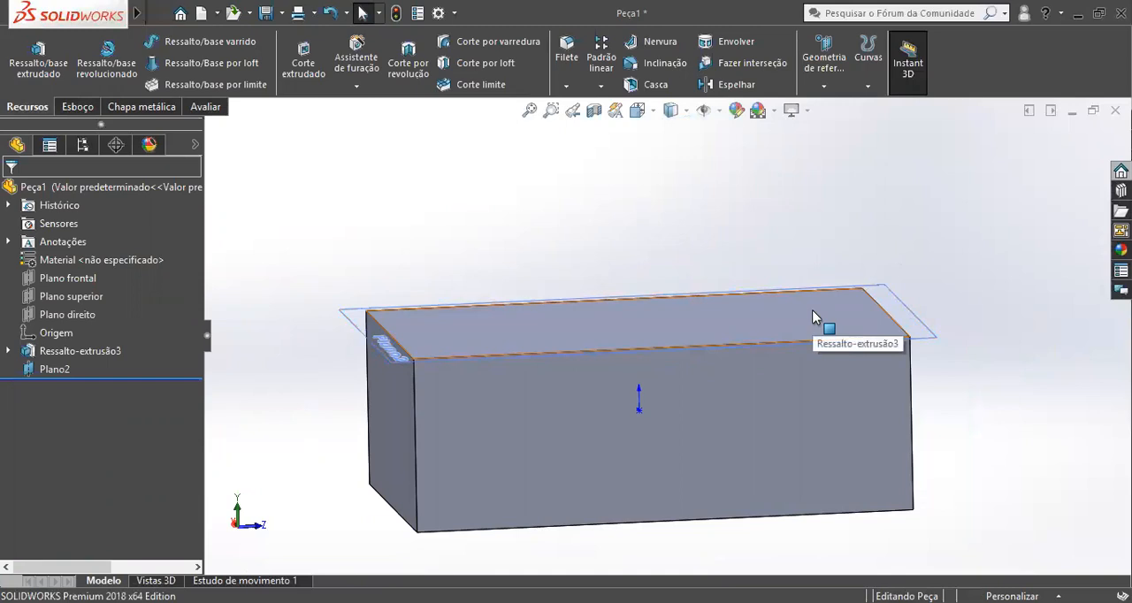
middle_click_drag(814, 317, 680, 319)
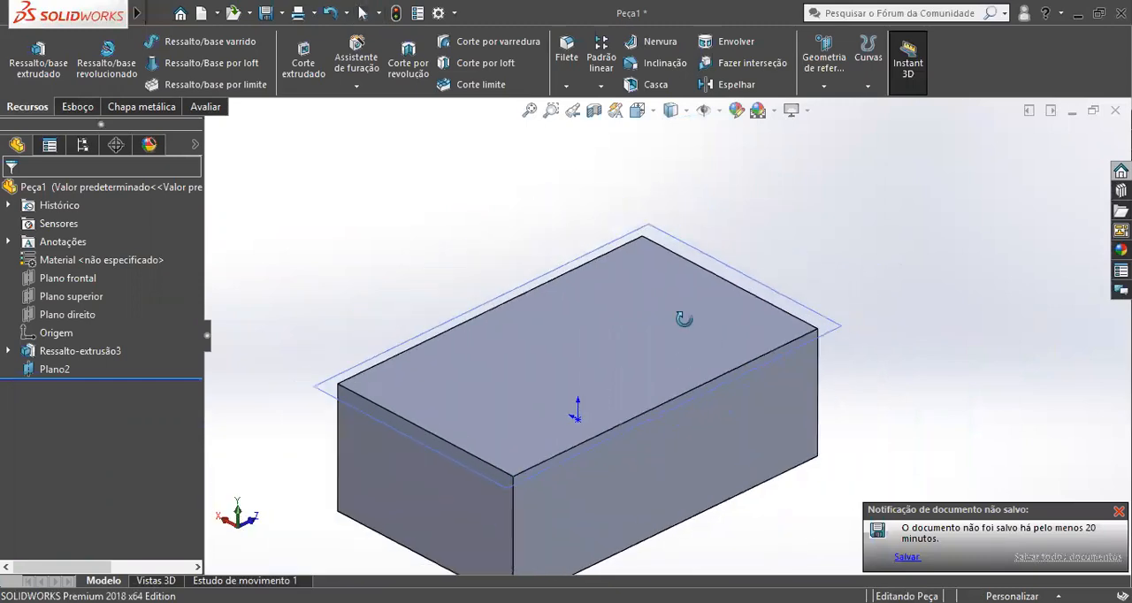
Hide Plano2 and select it from the feature list to check its location on the block.
left_click(764, 292)
right_click(757, 294)
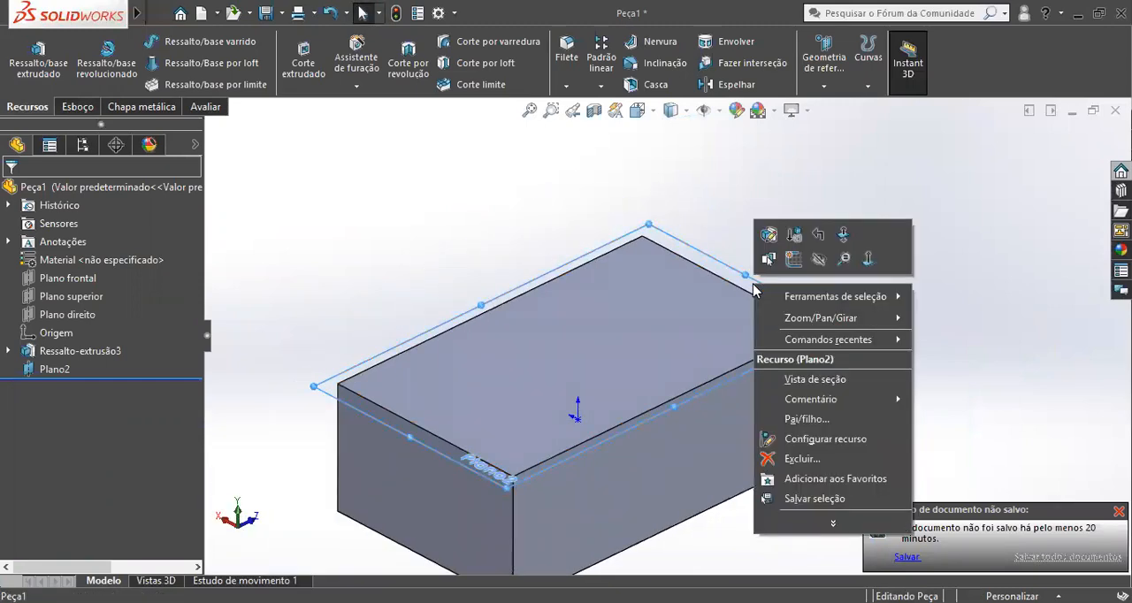
left_click(818, 259)
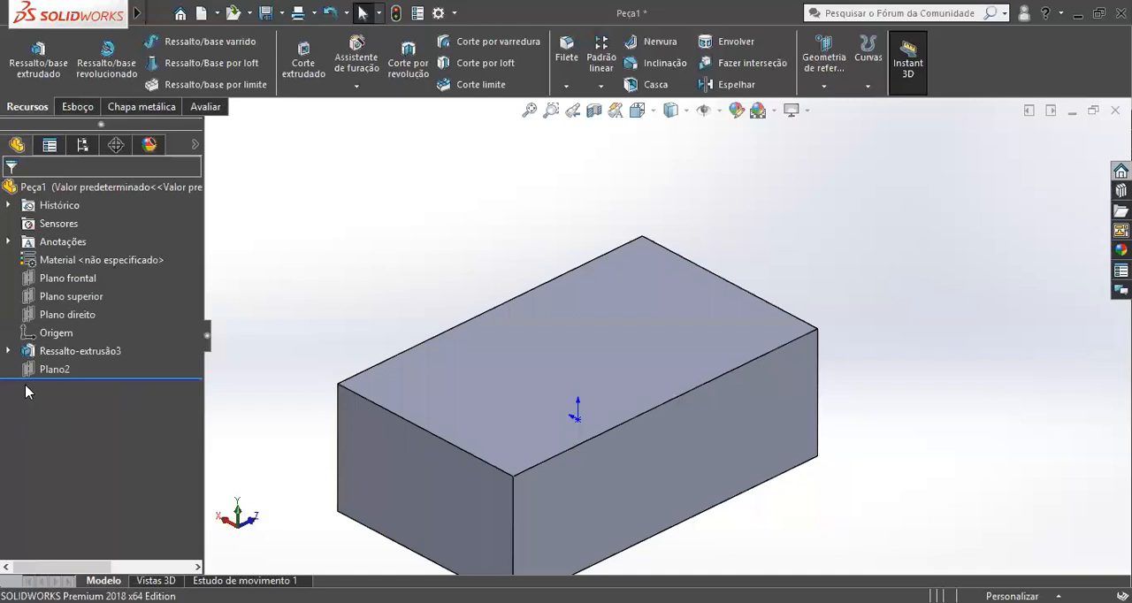
left_click(48, 369)
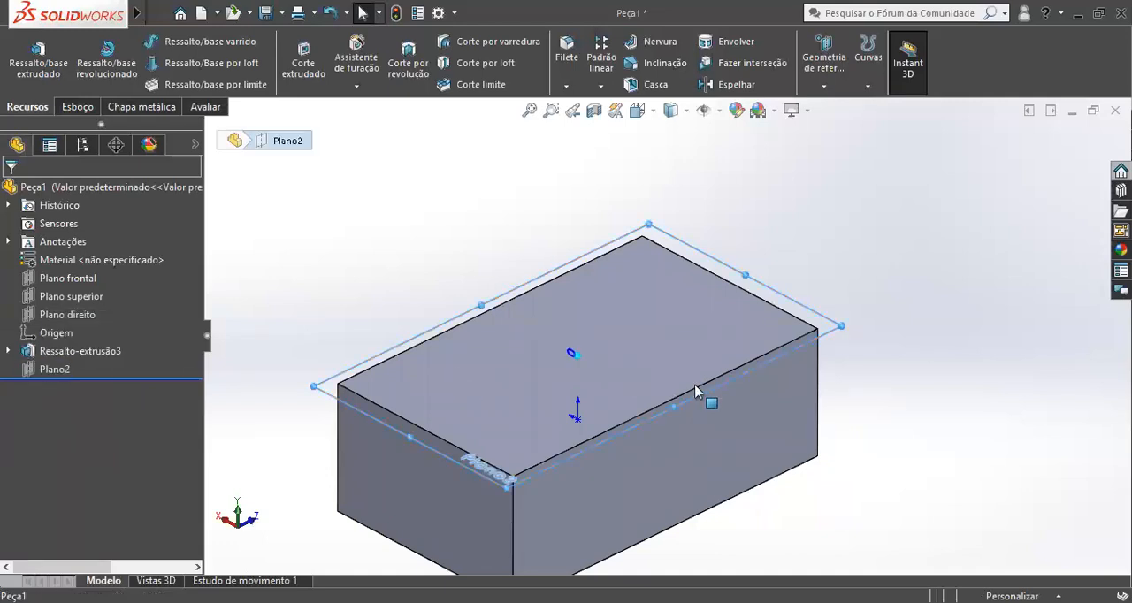
key("Escape")
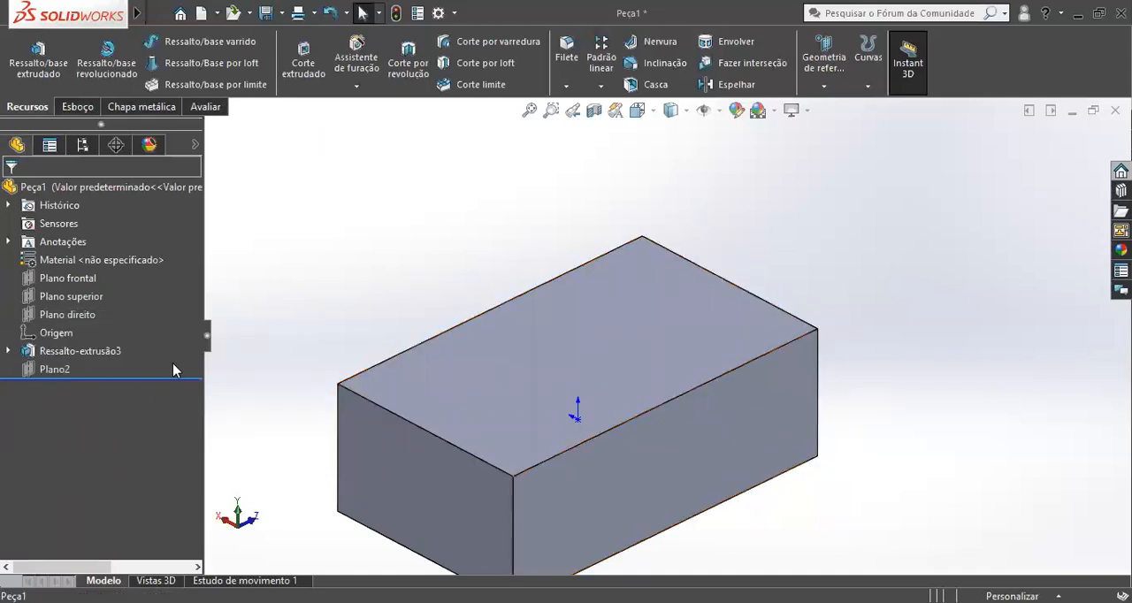
left_click(61, 375)
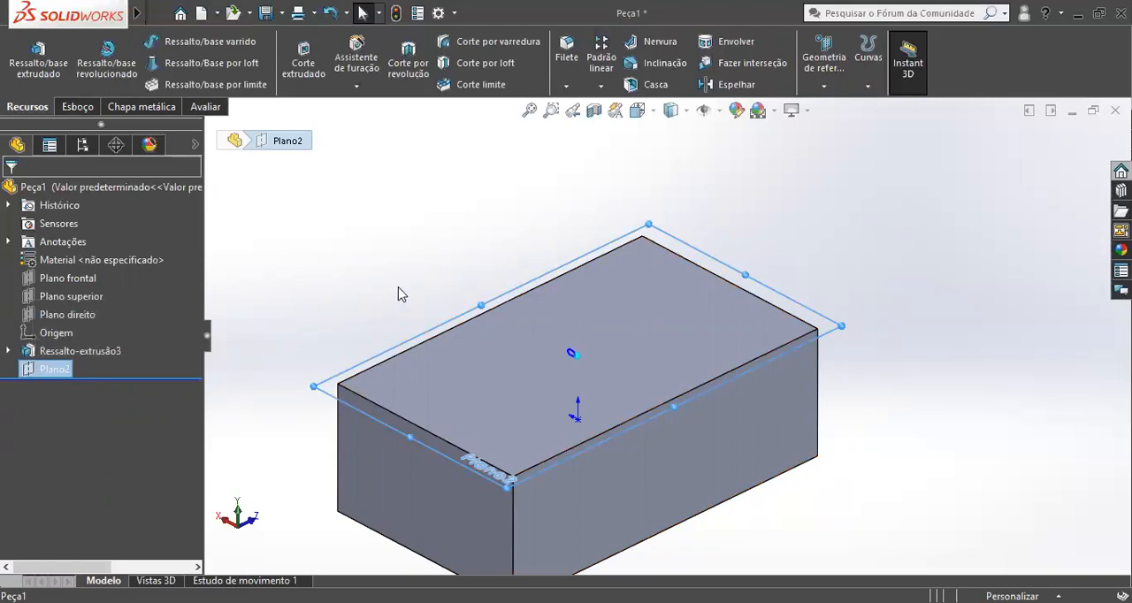
key("Escape")
Chamfer one long upper edge of the block with a distance of 20 mm at 45°.
middle_click_drag(761, 371, 707, 363)
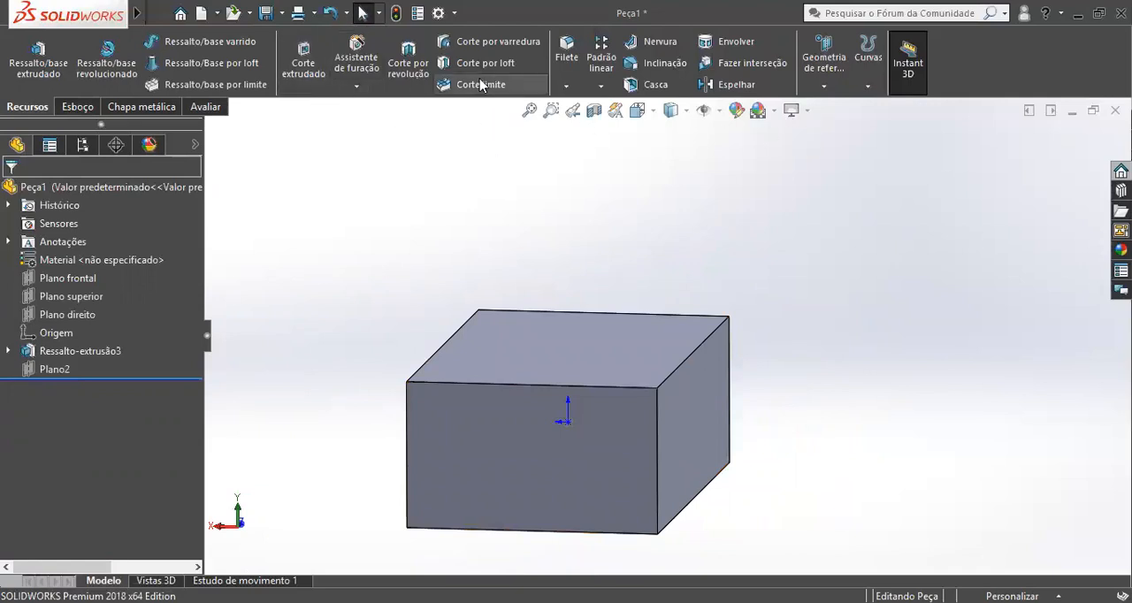
left_click(567, 85)
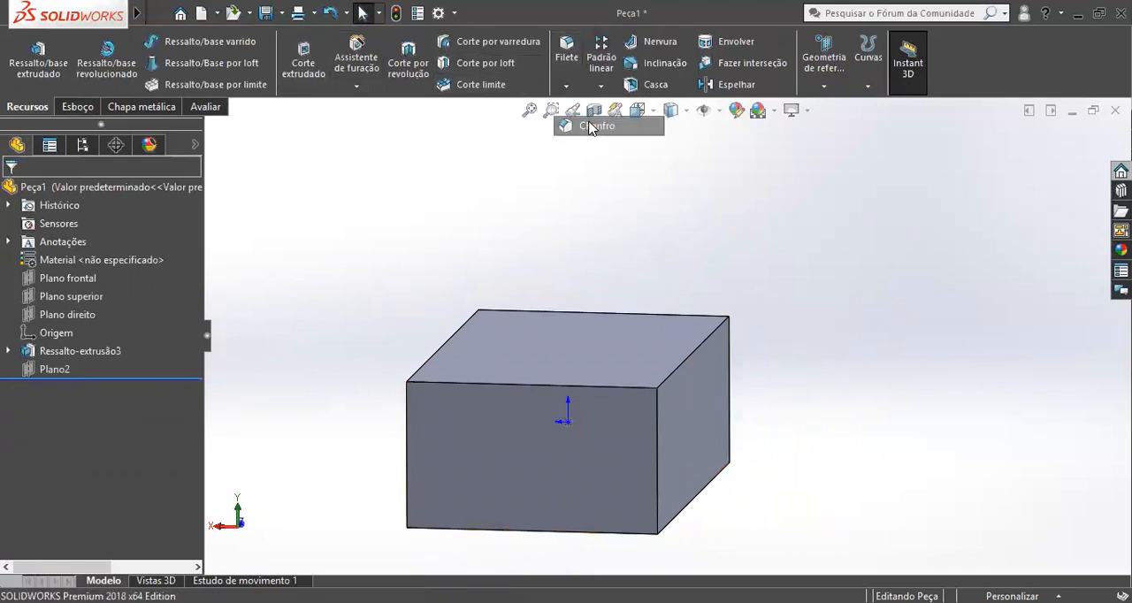
scroll(690, 354, "down", 3)
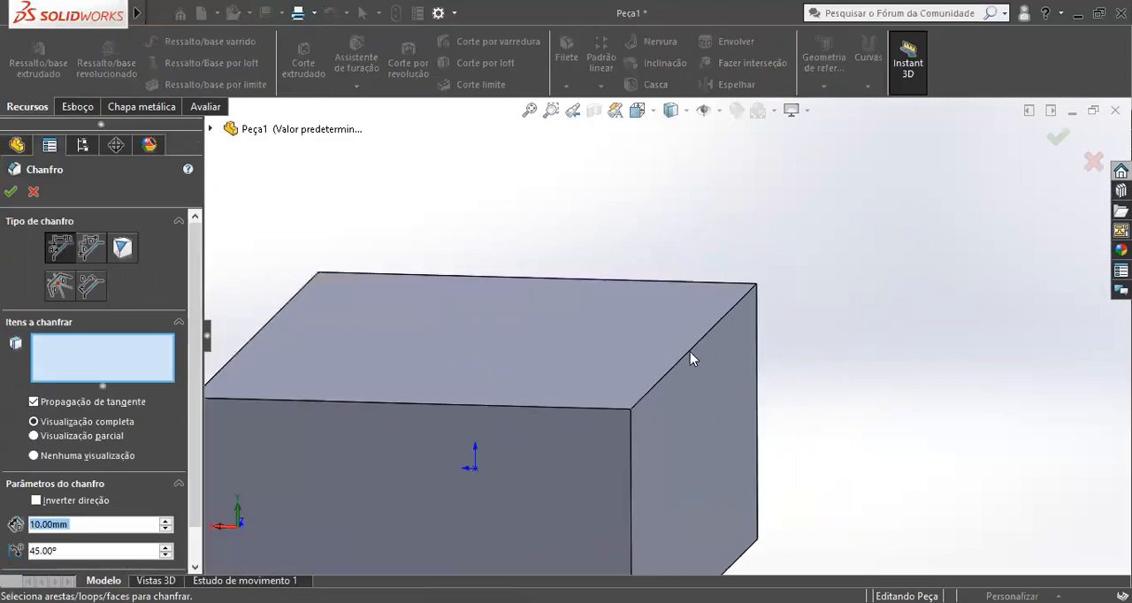
left_click(687, 356)
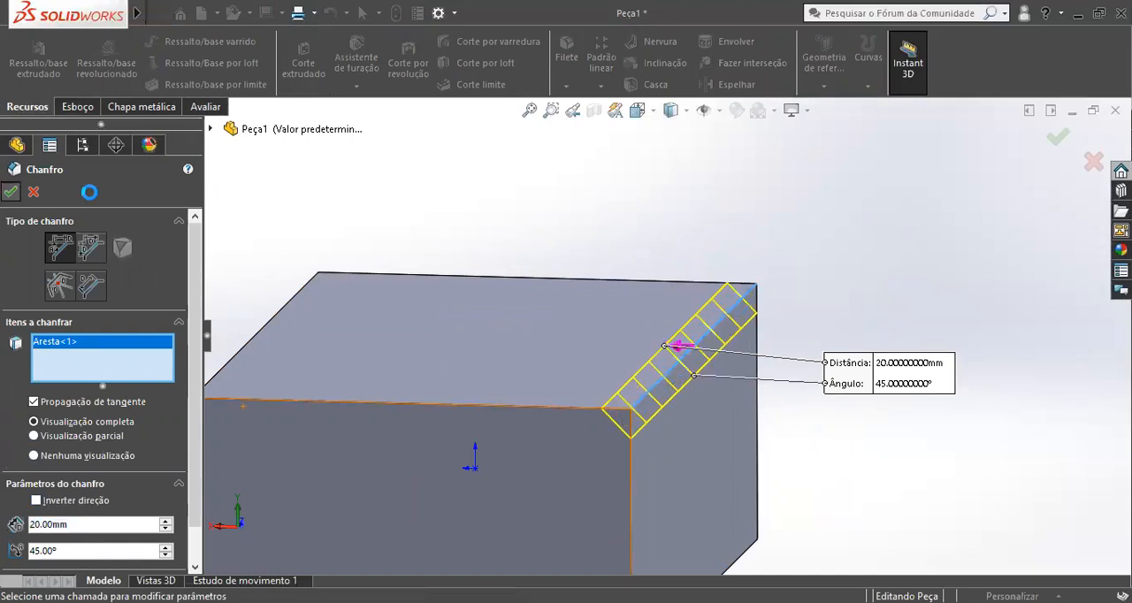
key("Return")
Sketch a circle on the chamfered face near one end, viewing the face straight on.
scroll(799, 401, "up", 3)
middle_click_drag(563, 380, 582, 342)
scroll(792, 350, "down", 2)
middle_click_drag(682, 315, 665, 325)
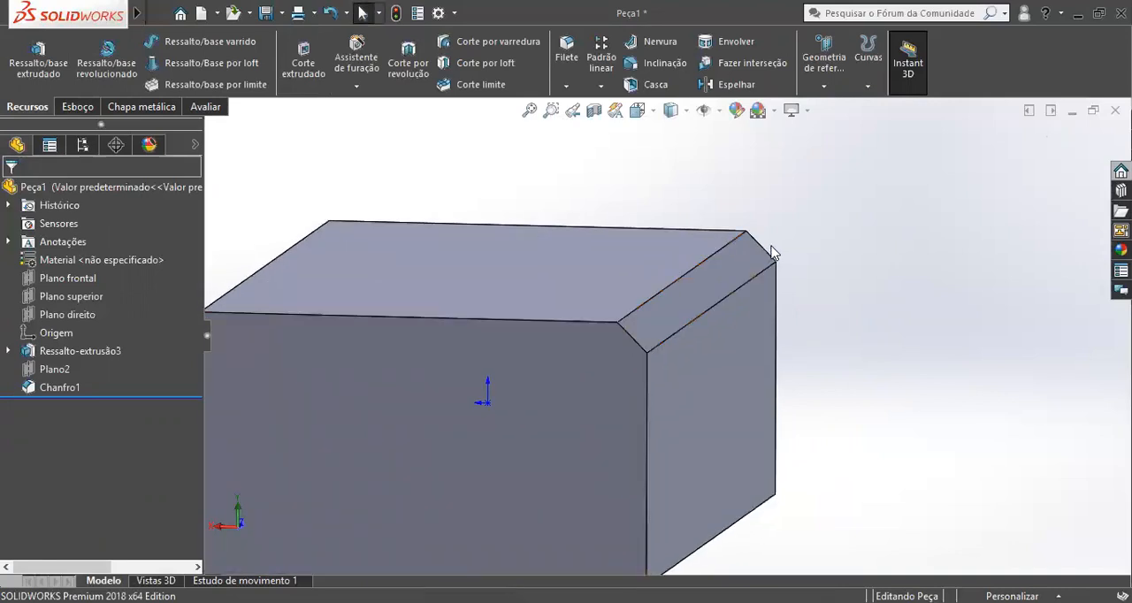
middle_click_drag(626, 346, 698, 322)
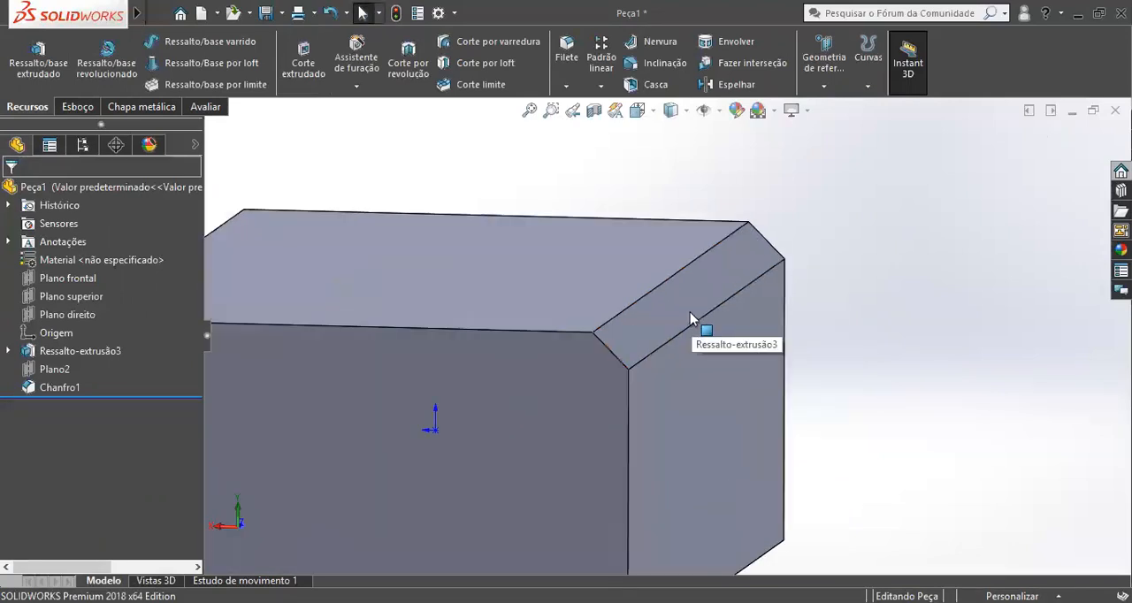
left_click(683, 295)
key("ctrl+8")
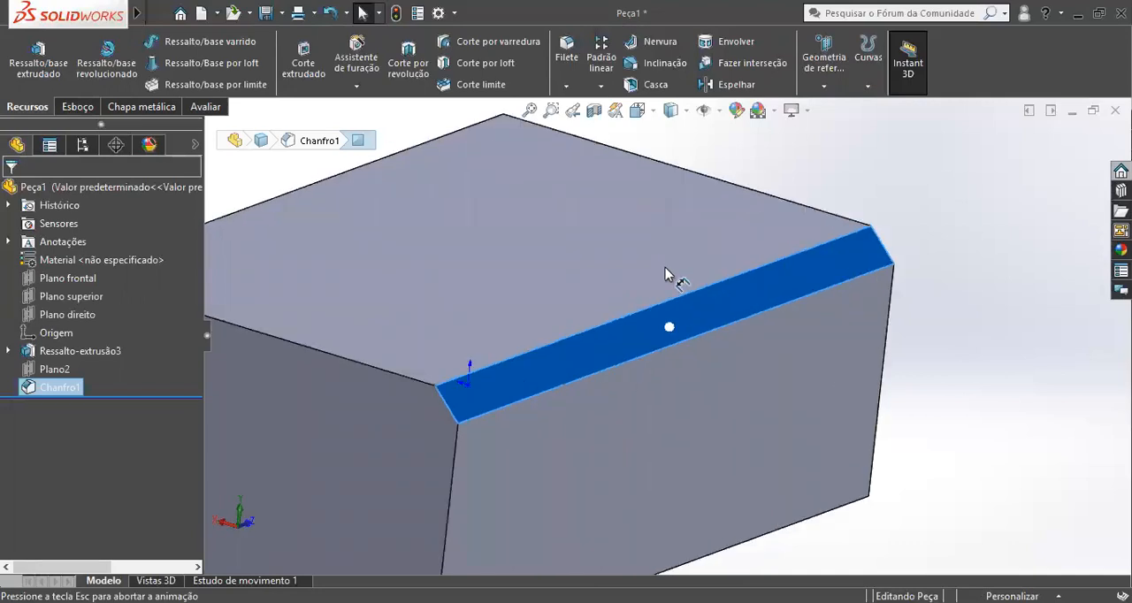
key("c")
left_click(429, 378)
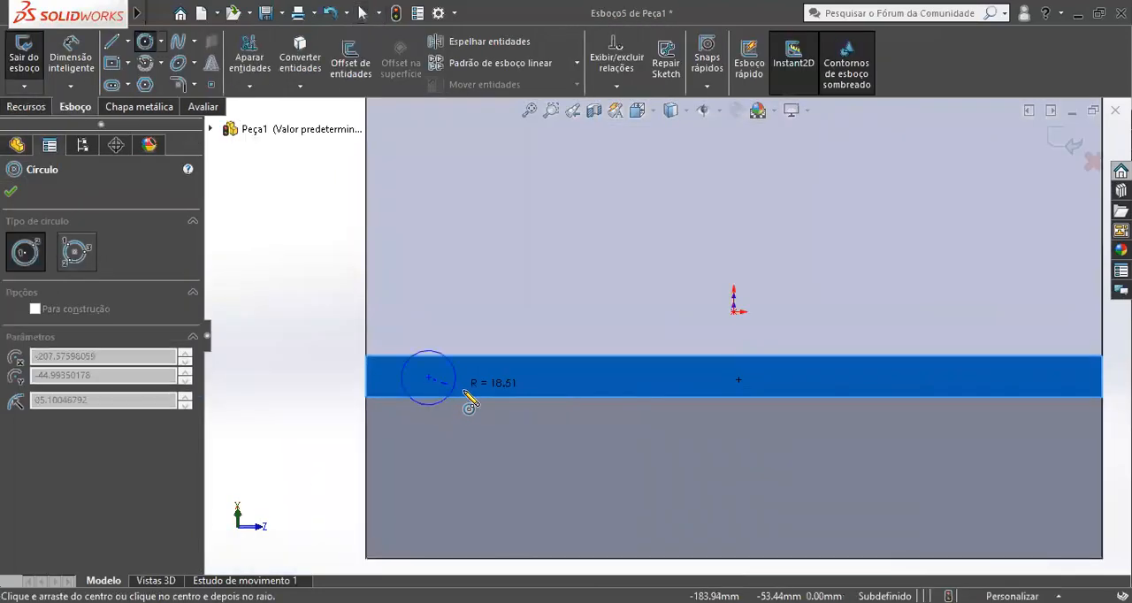
left_click(465, 387)
Leave the circle sketch on the chamfered face and discard its changes.
key("Escape")
left_click(637, 383)
key("Escape")
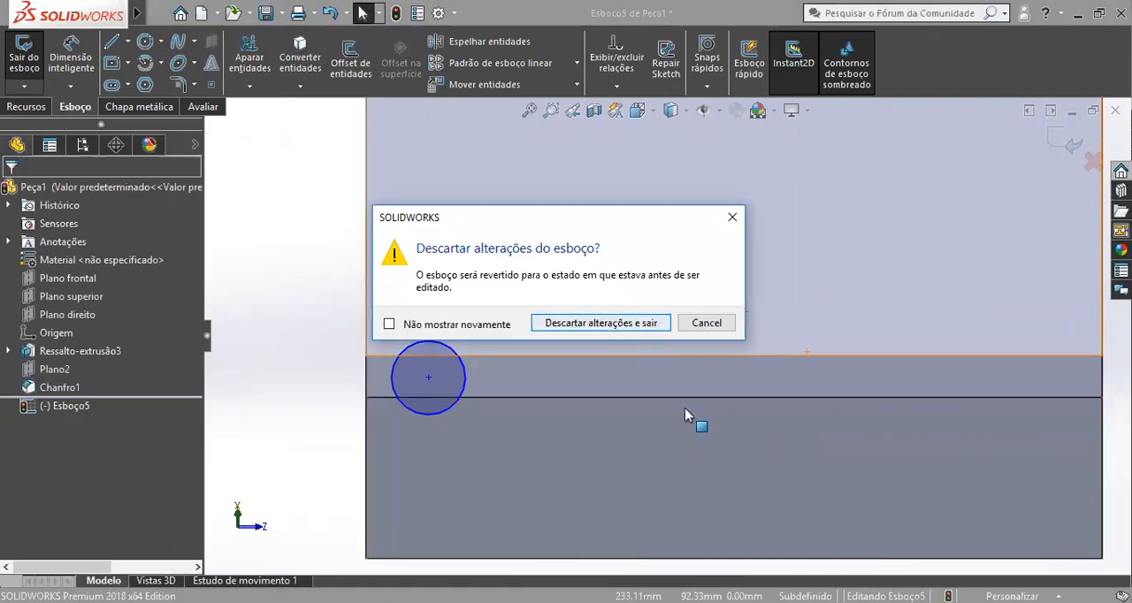
key("Return")
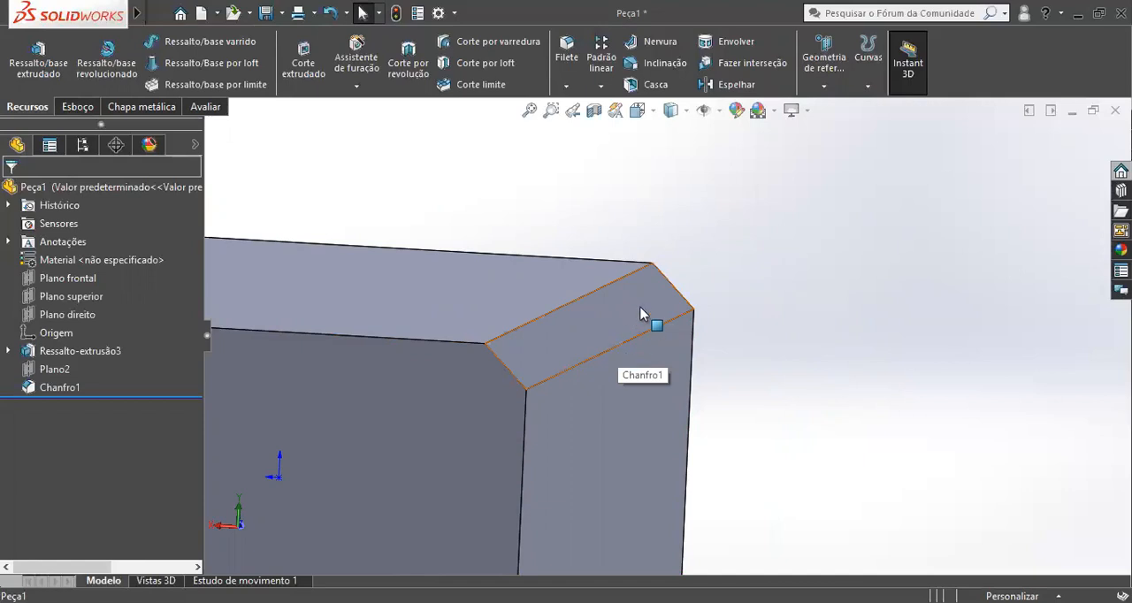
middle_click_drag(633, 284, 702, 296)
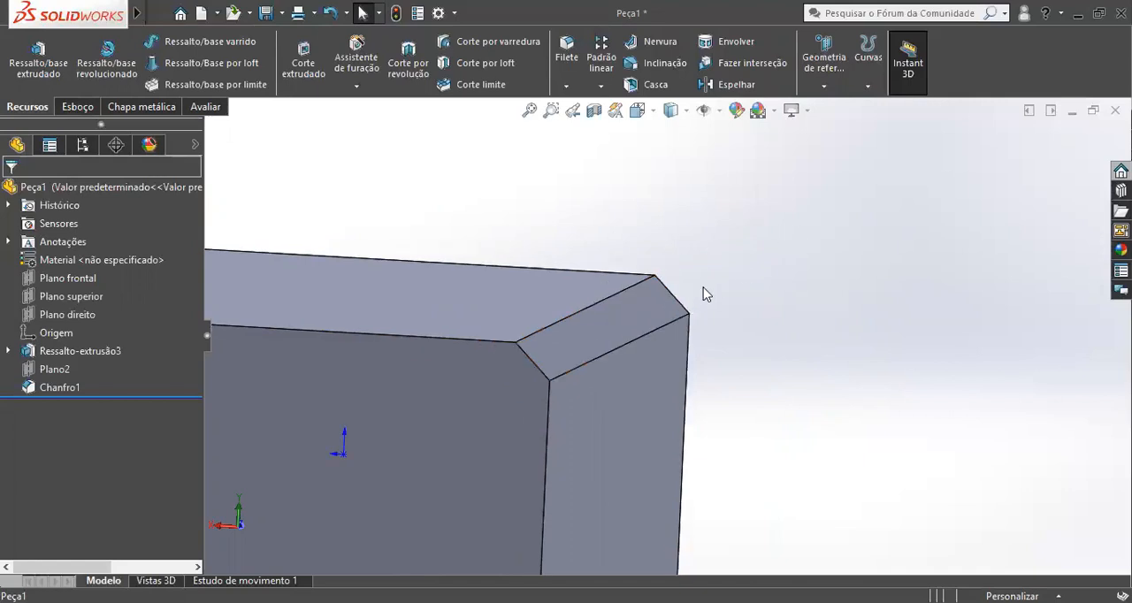
left_click(824, 58)
left_click(831, 105)
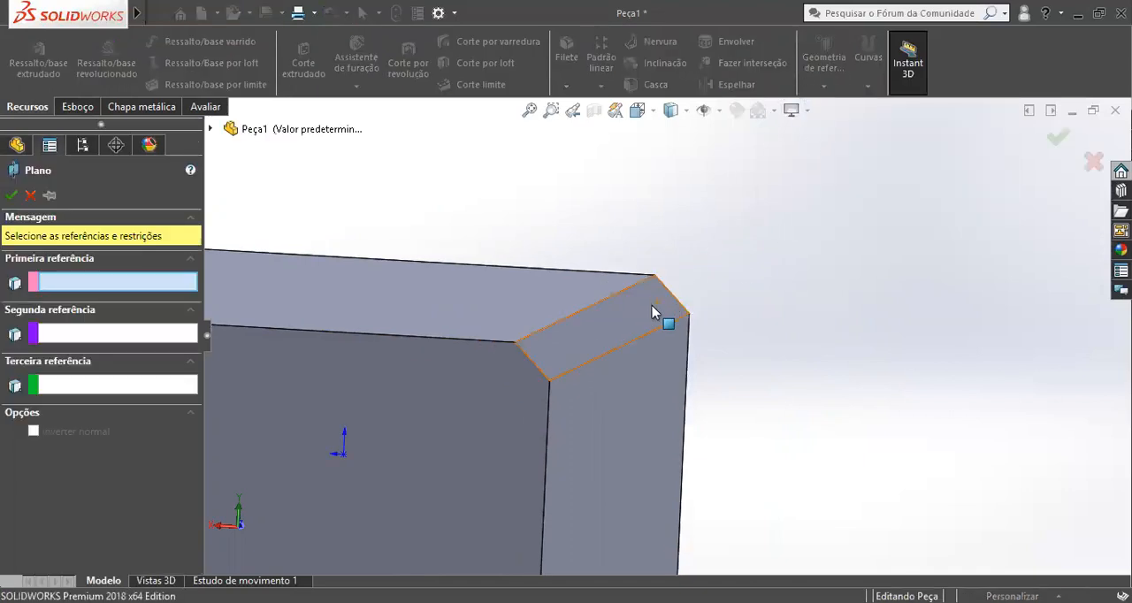
left_click(30, 195)
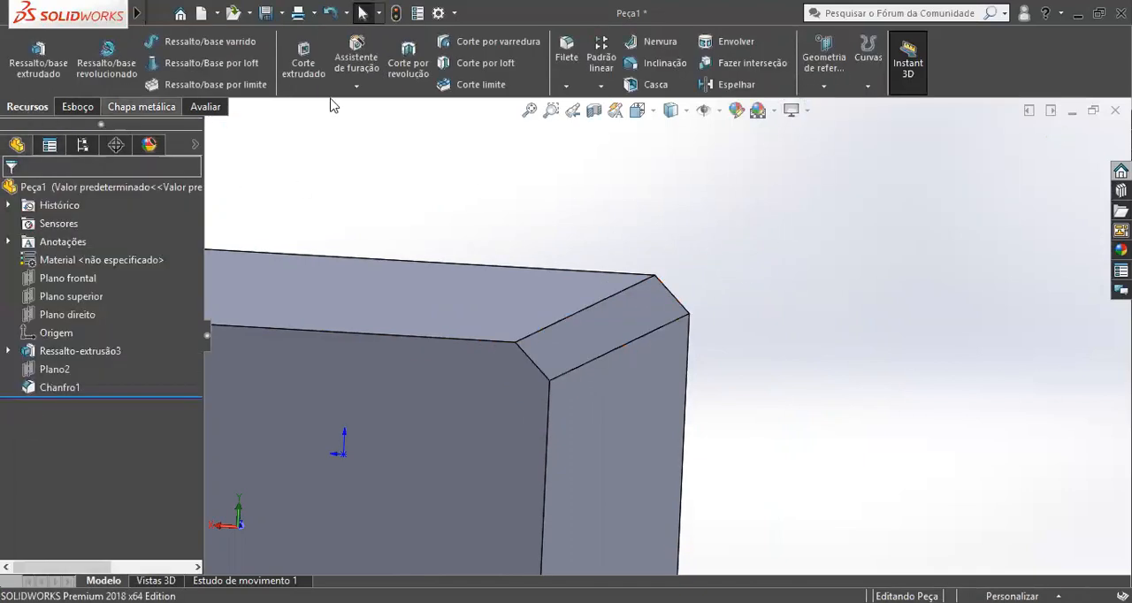
Create a reference plane from the chamfered face with an offset distance of 0 mm.
left_click(818, 82)
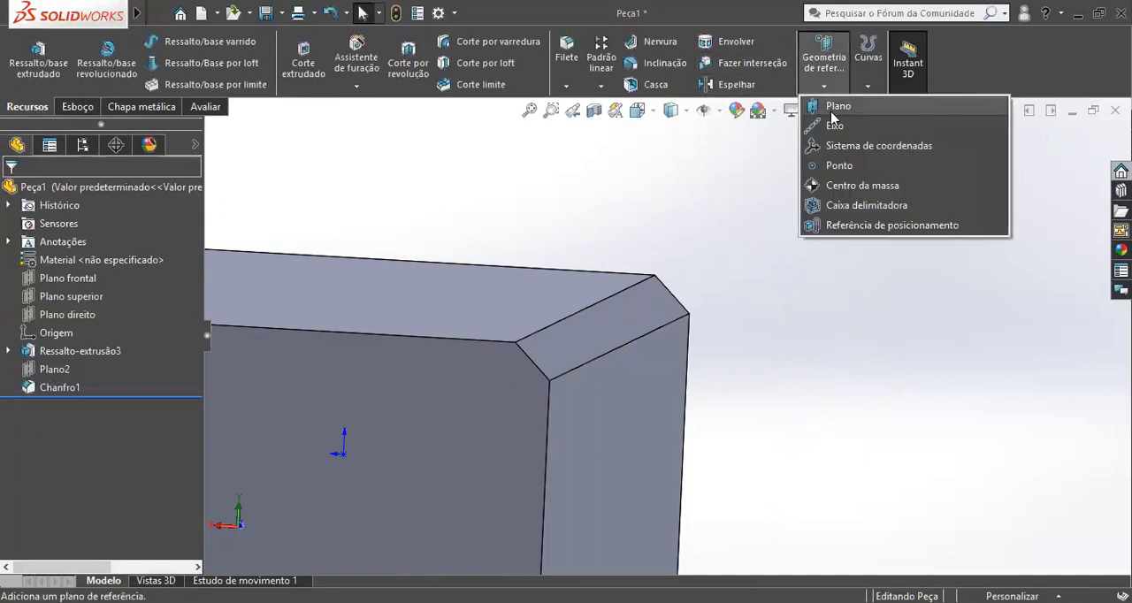
left_click(829, 106)
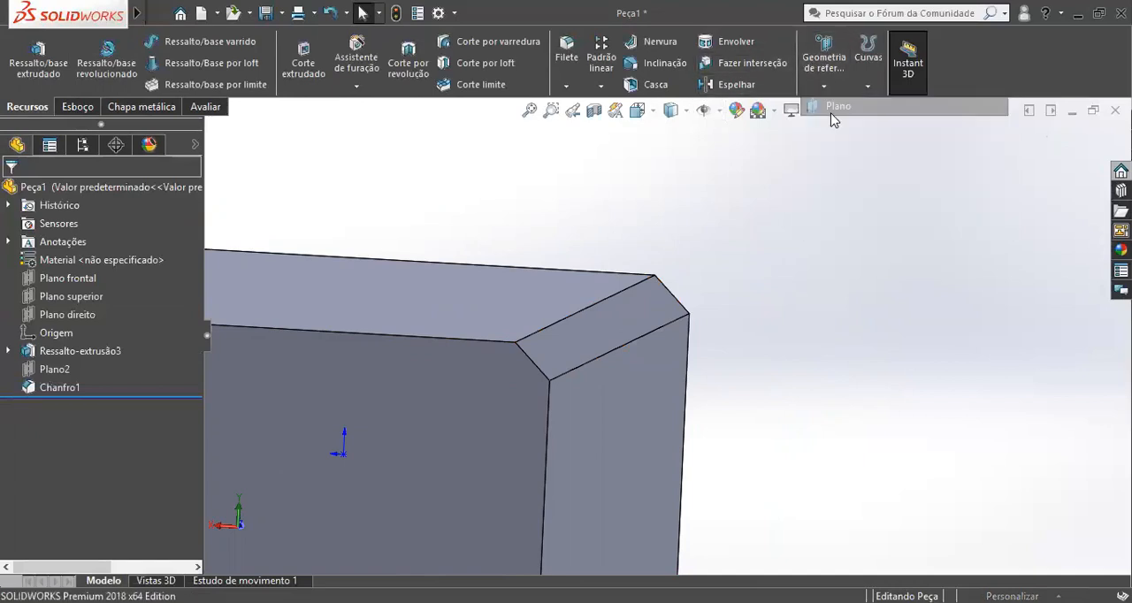
left_click(643, 309)
middle_click_drag(599, 384, 704, 269)
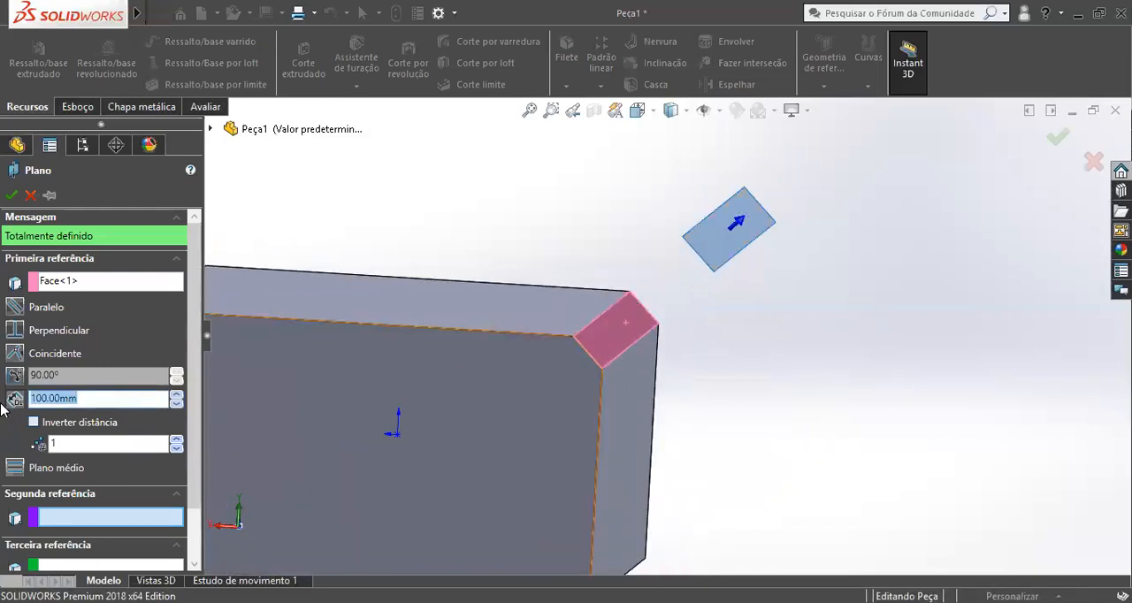
type("0")
key("Return")
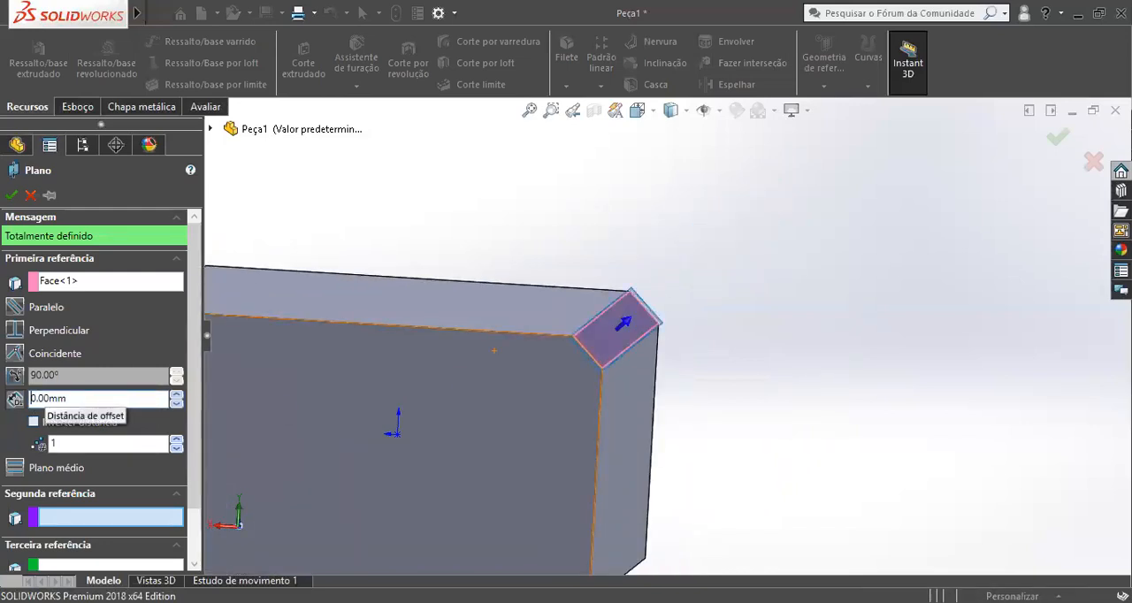
left_click(11, 195)
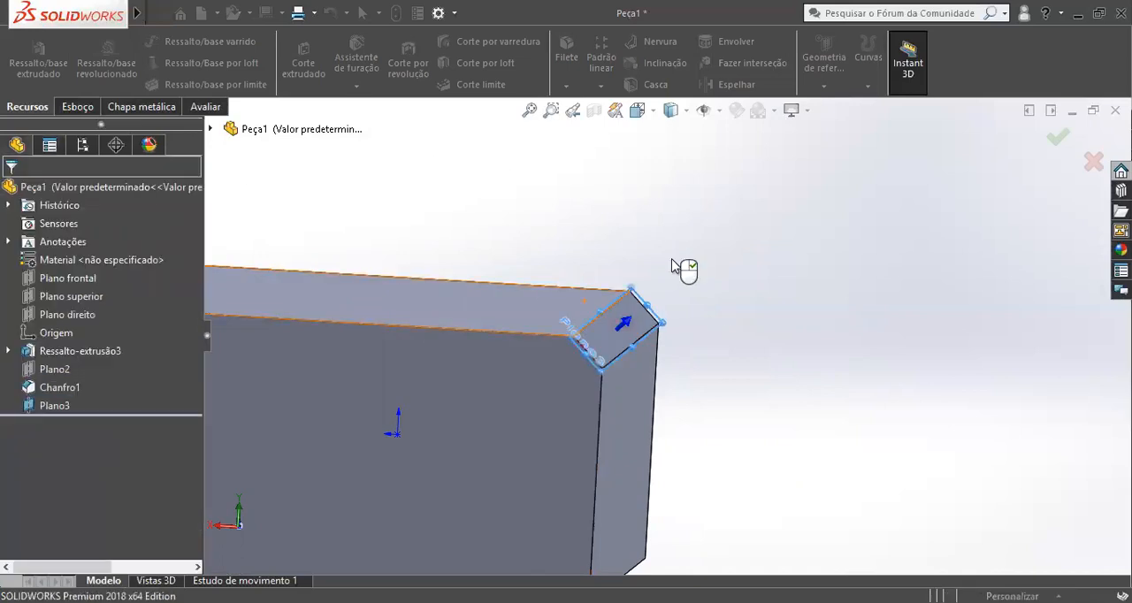
Examine Plano3 on the chamfered face in a straight-on view and from several other angles.
scroll(664, 305, "up", 3)
middle_click_drag(664, 308, 541, 350)
key("Escape")
key("ctrl+8")
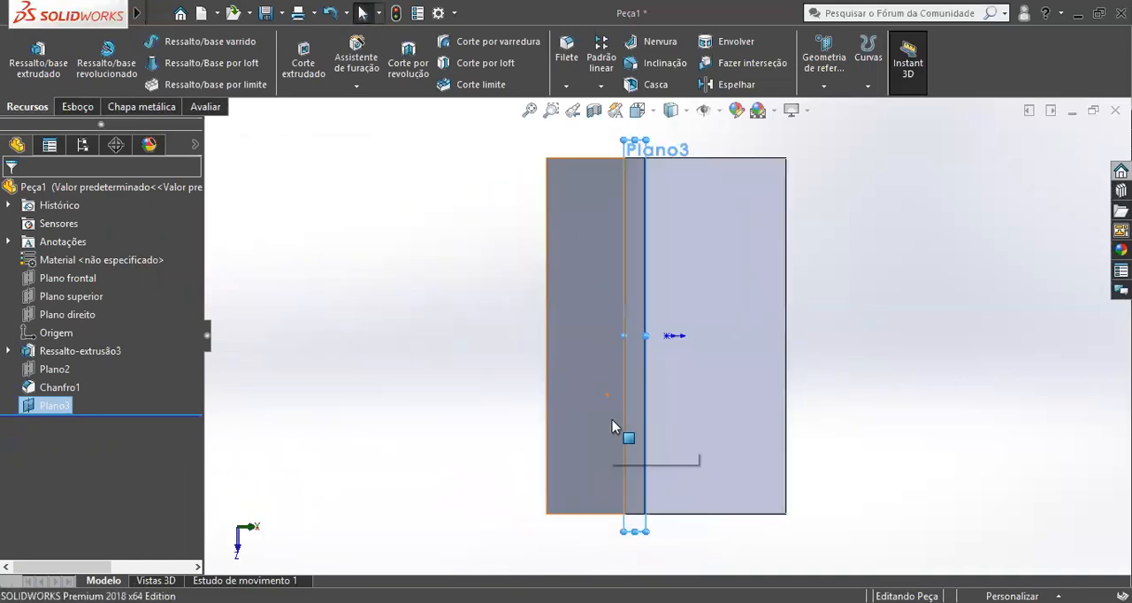
key("Escape")
middle_click_drag(596, 470, 683, 464)
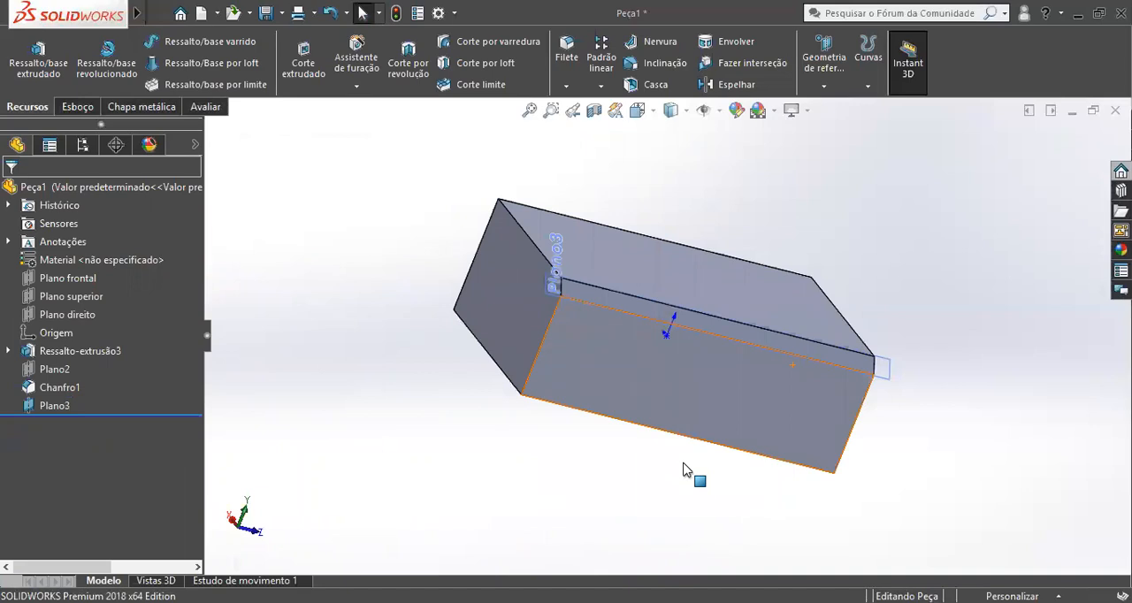
middle_click_drag(726, 328, 576, 250)
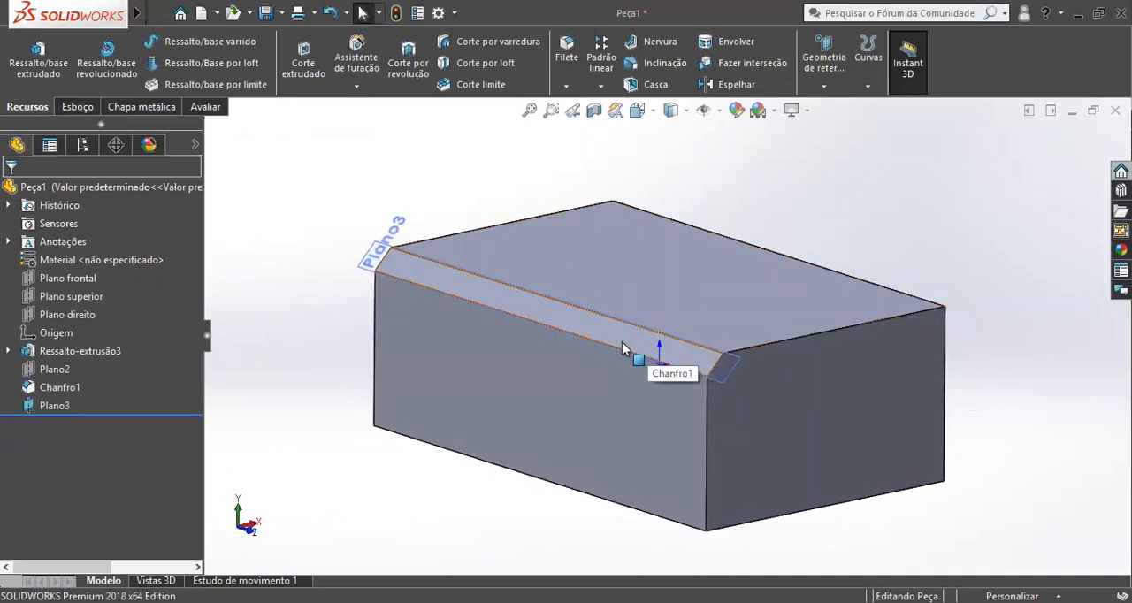
key("z")
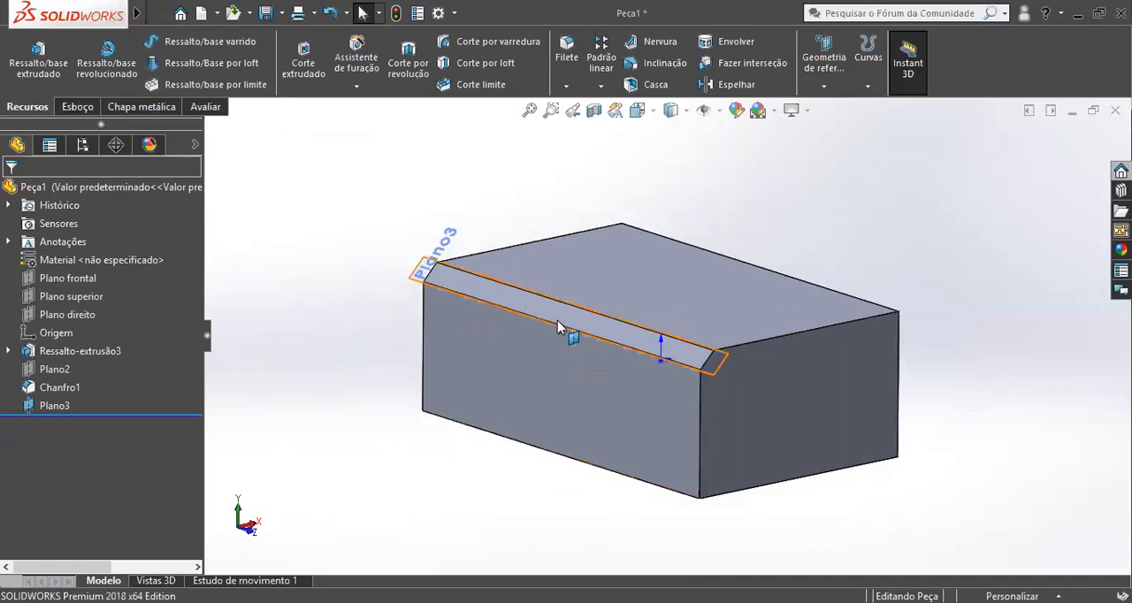
Open the part Bomba Centrífuga Thebe TH65 160 20 CV 380 660 Rotor 144 mm from the desktop folder.
left_click(232, 14)
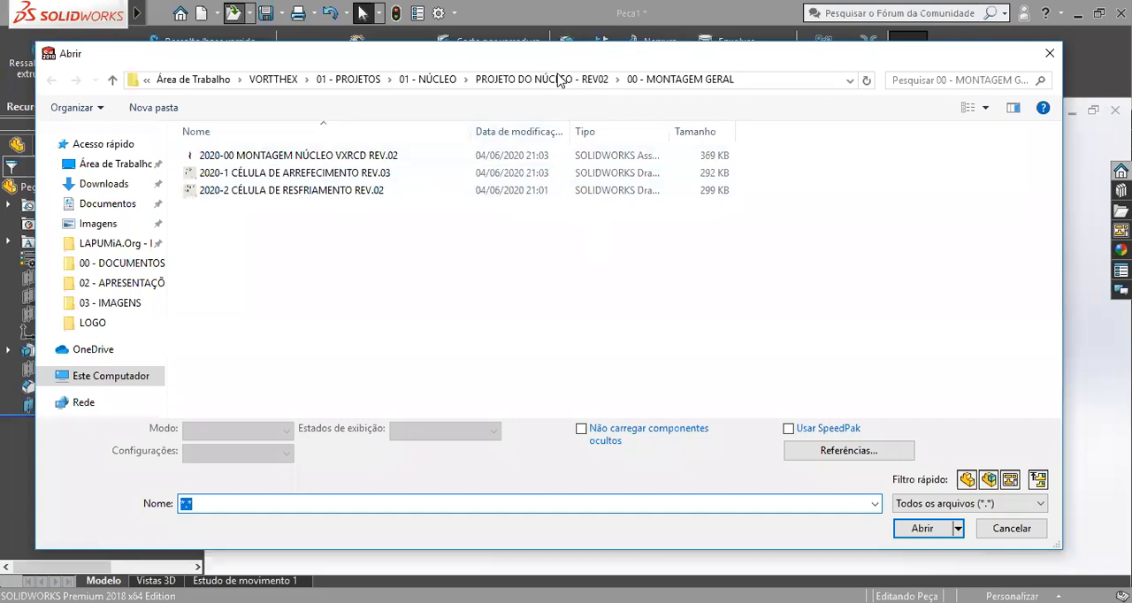
left_click(108, 164)
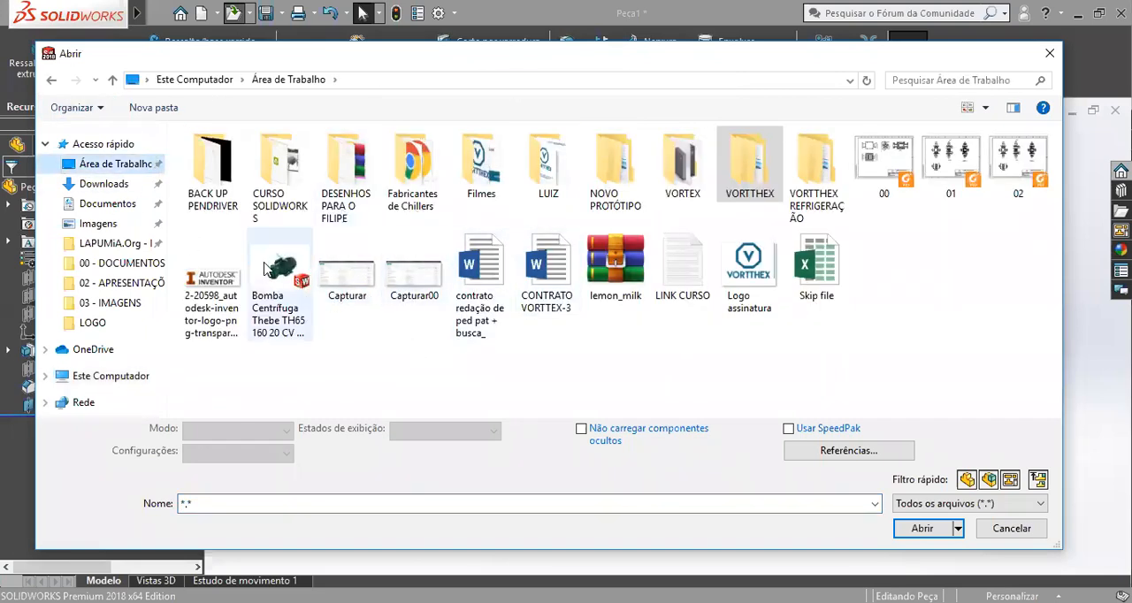
double_click(265, 270)
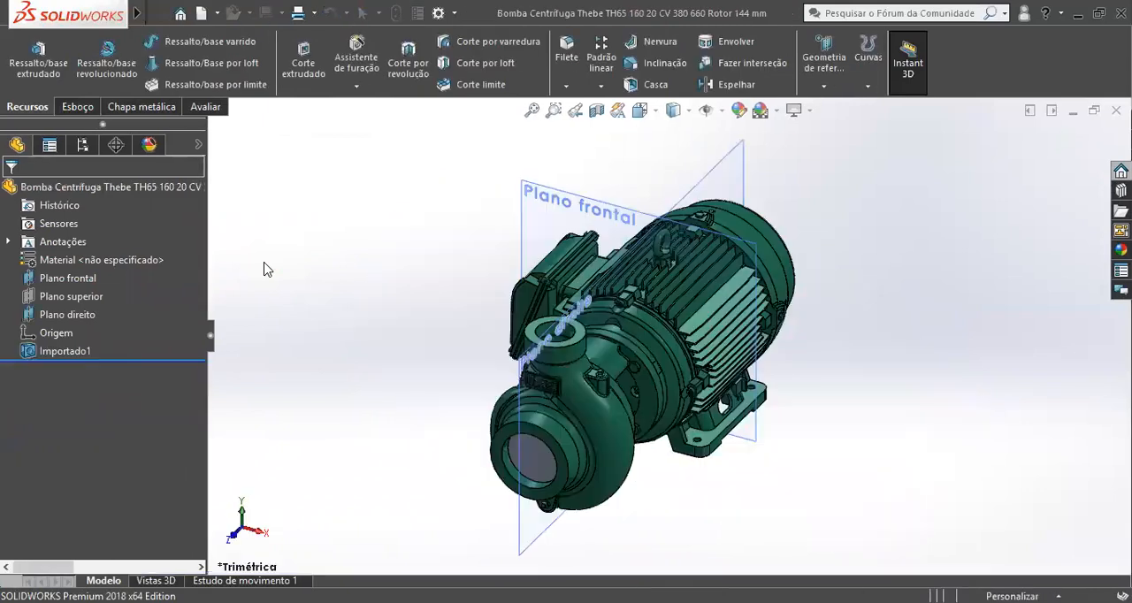
Select Plano direito and examine how it and Plano frontal pass through the pump and motor.
middle_click_drag(636, 302, 722, 236)
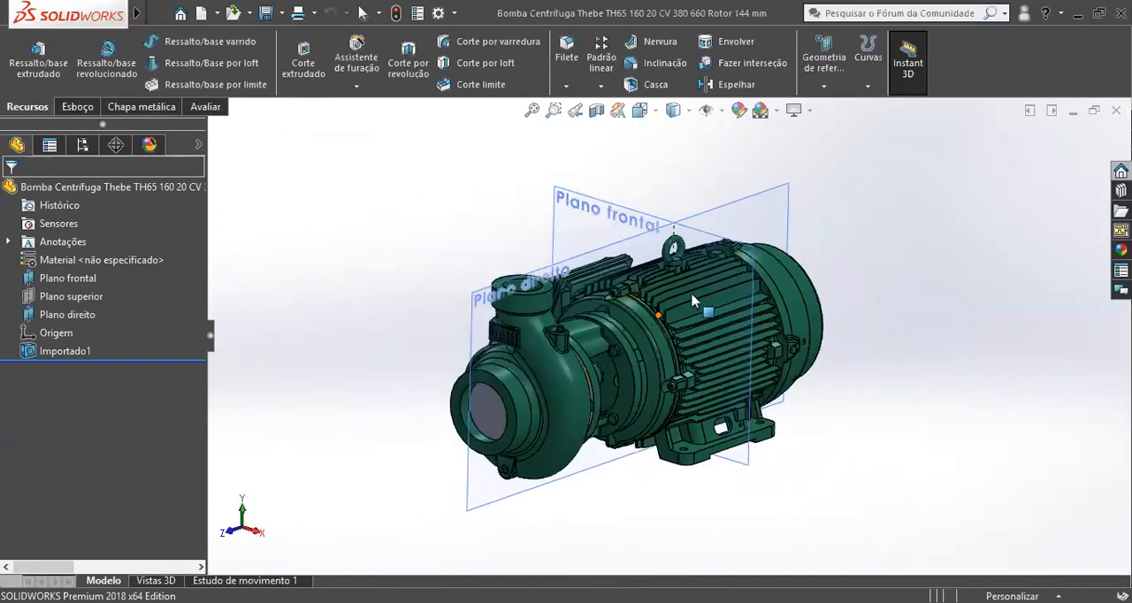
scroll(734, 225, "down", 2)
left_click(798, 224)
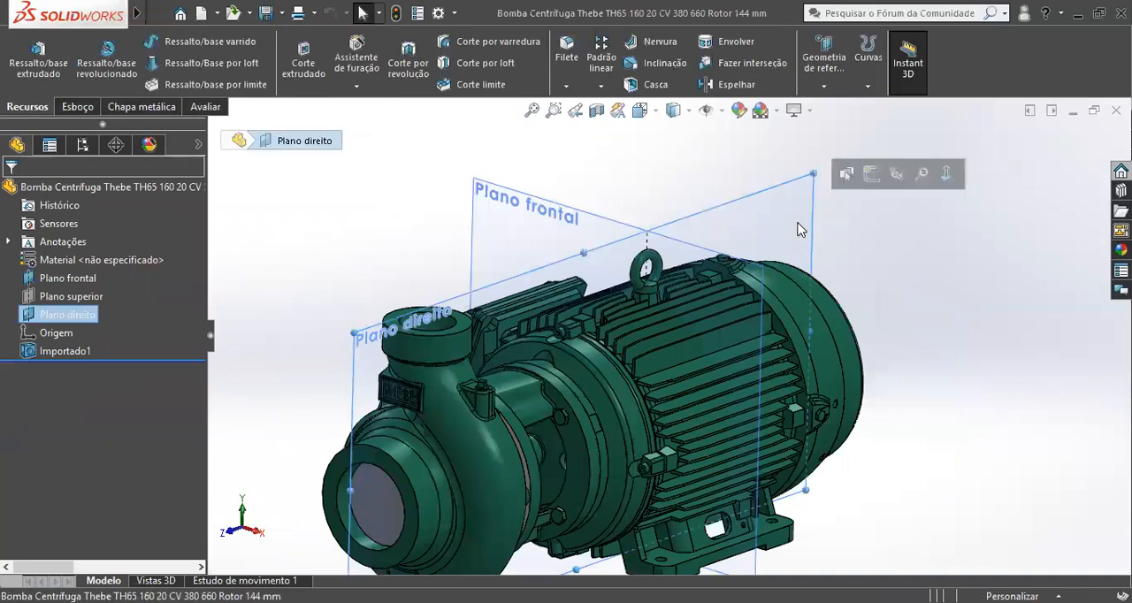
middle_click_drag(648, 251, 613, 403)
scroll(610, 411, "up", 2)
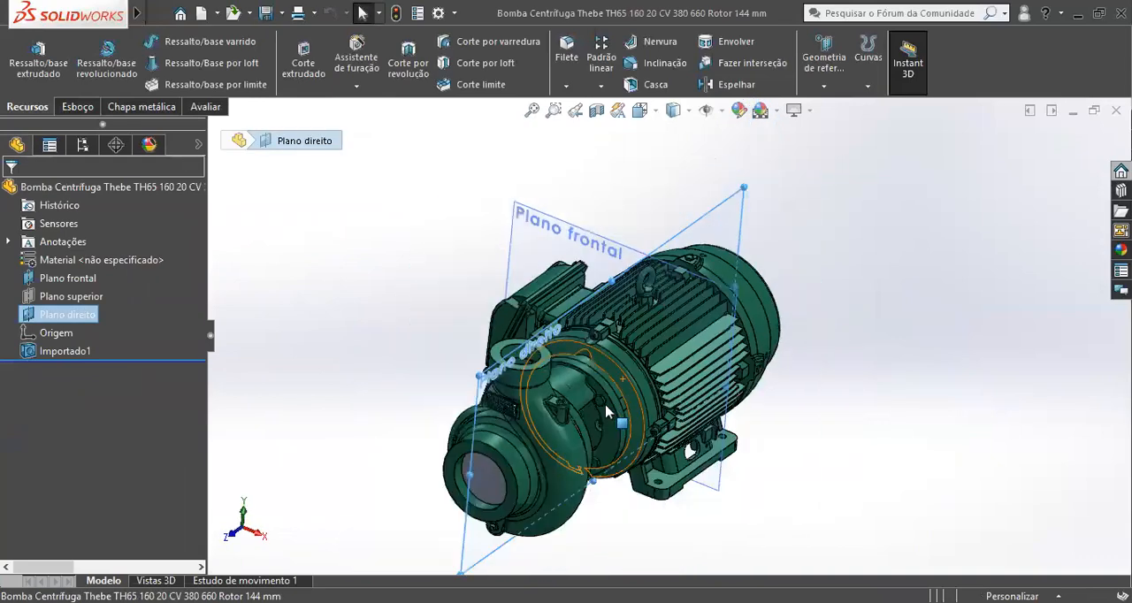
middle_click_drag(751, 275, 641, 286)
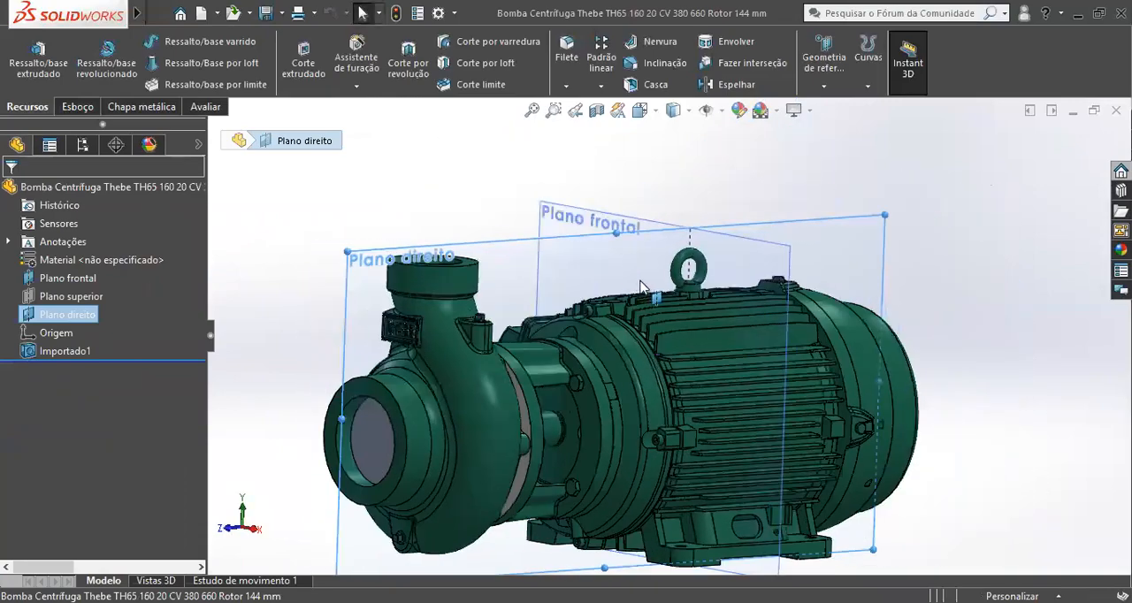
scroll(747, 226, "up", 3)
scroll(632, 334, "down", 2)
middle_click_drag(632, 335, 694, 365)
scroll(718, 331, "up", 2)
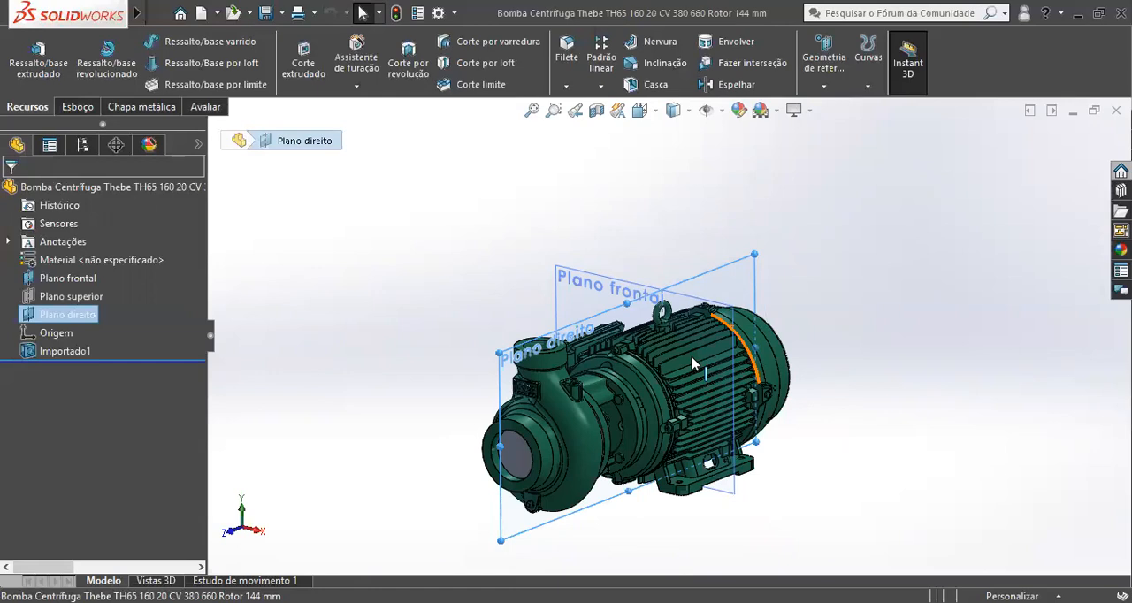
Examine how the pump is centred on Plano direito and Plano frontal in front, top and side views.
middle_click_drag(668, 436, 696, 381)
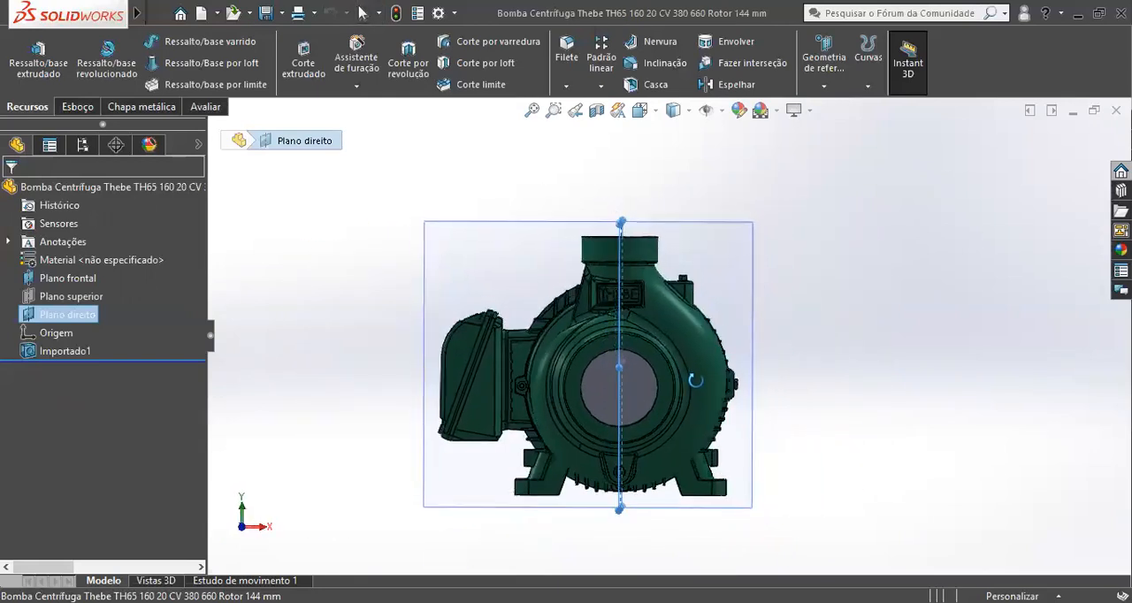
middle_click_drag(659, 291, 661, 520)
scroll(641, 434, "up", 3)
middle_click_drag(640, 435, 607, 222)
scroll(583, 278, "down", 3)
scroll(608, 375, "up", 1)
middle_click_drag(607, 372, 619, 265)
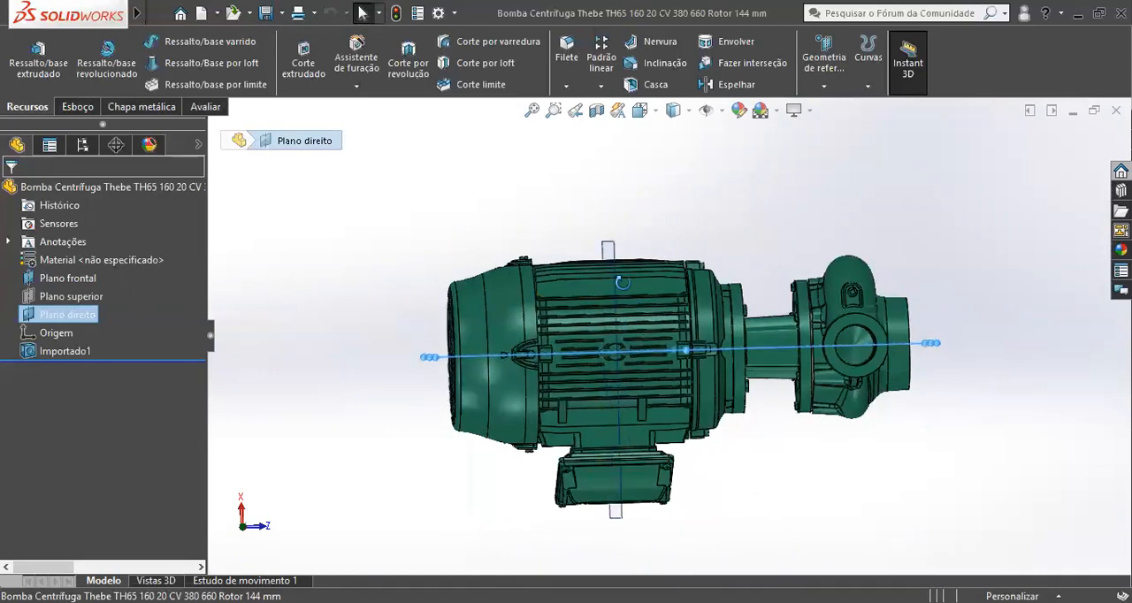
middle_click_drag(620, 432, 613, 429)
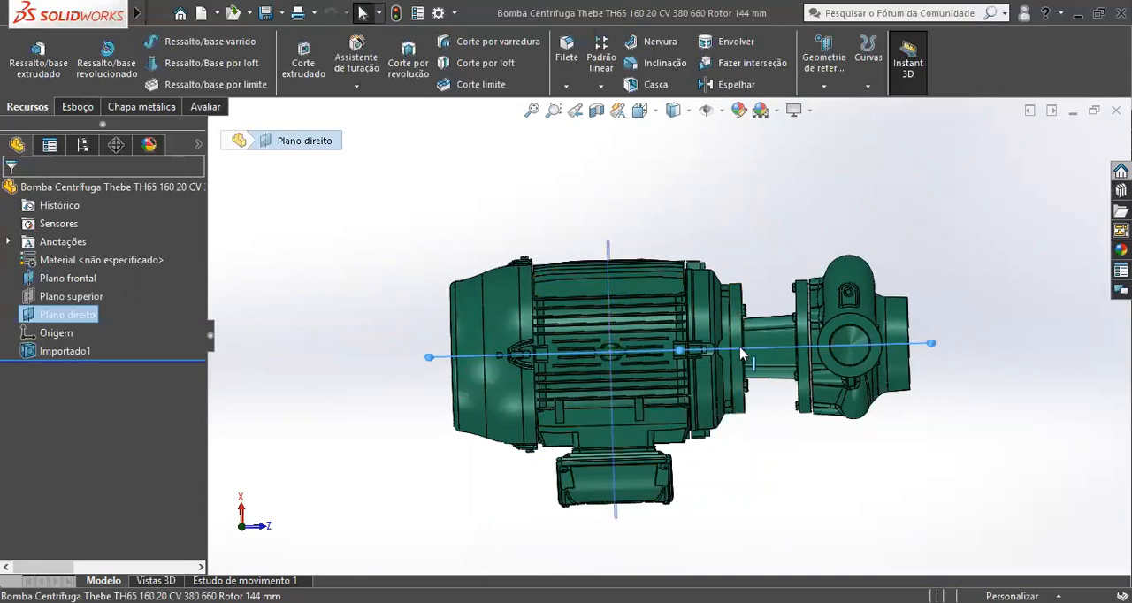
middle_click_drag(636, 439, 611, 193)
scroll(642, 284, "down", 3)
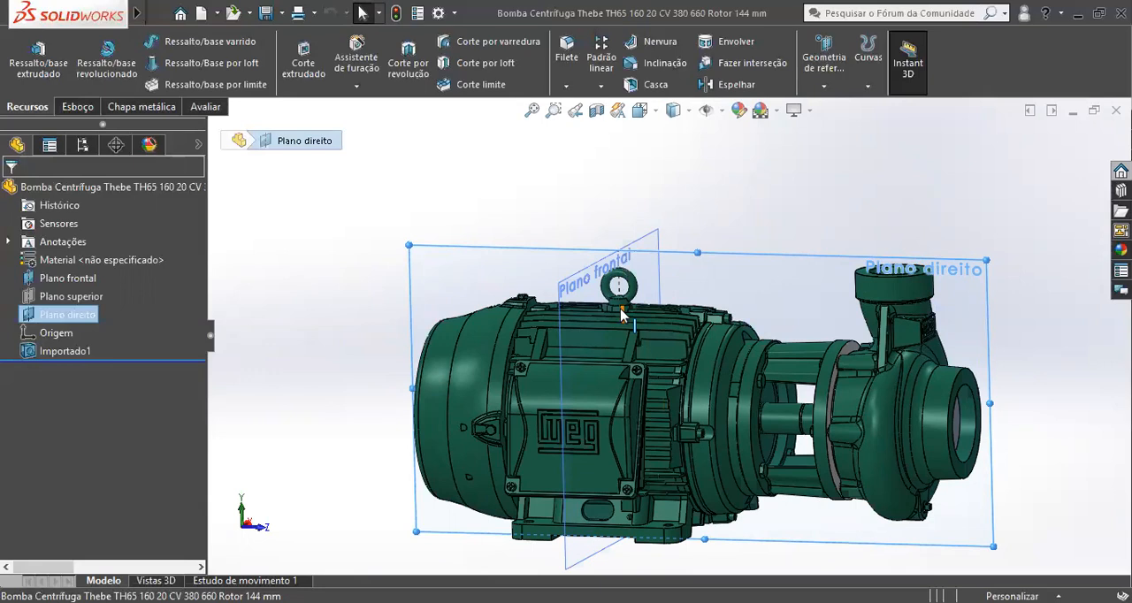
scroll(814, 322, "up", 1)
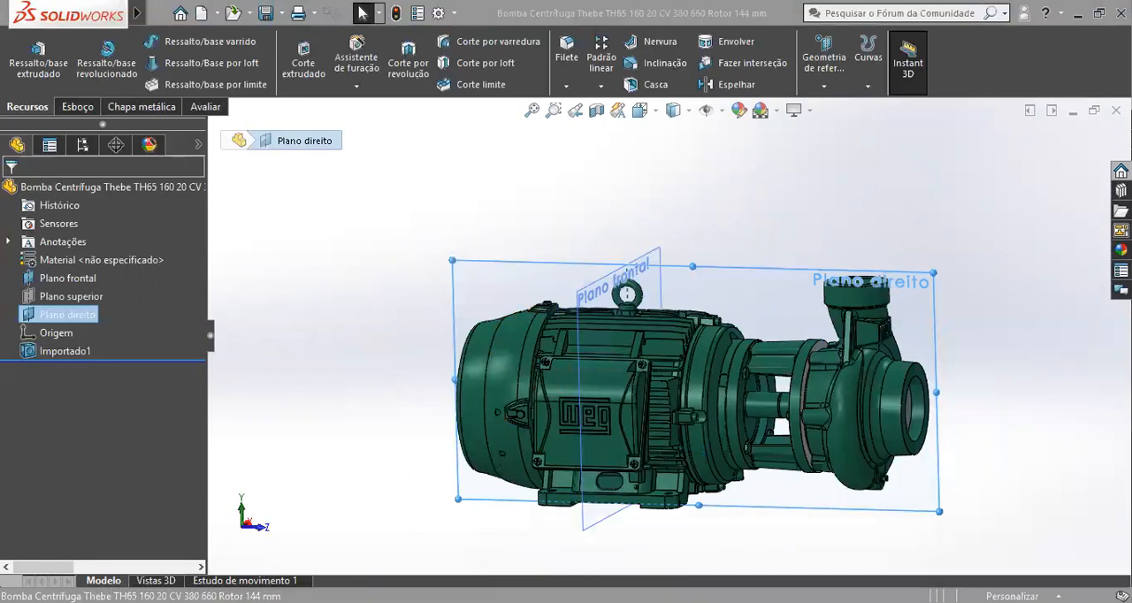
Return to the part Peça1 and select Plano frontal to examine where it passes through the block.
key("alt+Tab")
mouse_move(714, 371)
middle_mouse_down()
mouse_move(721, 403)
mouse_move(727, 382)
middle_mouse_up()
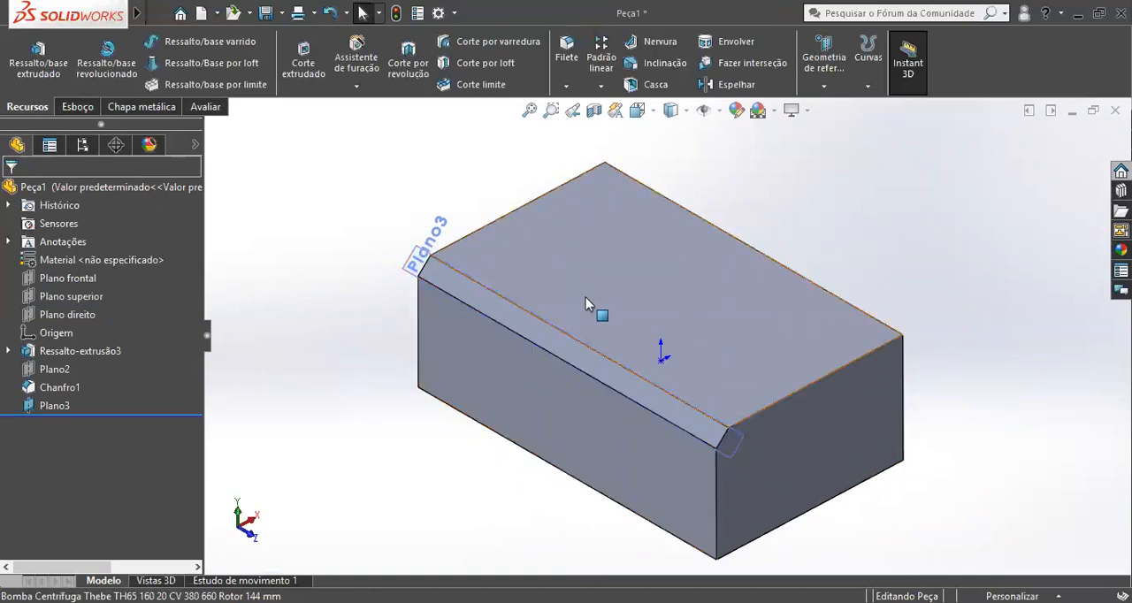
left_click(62, 278)
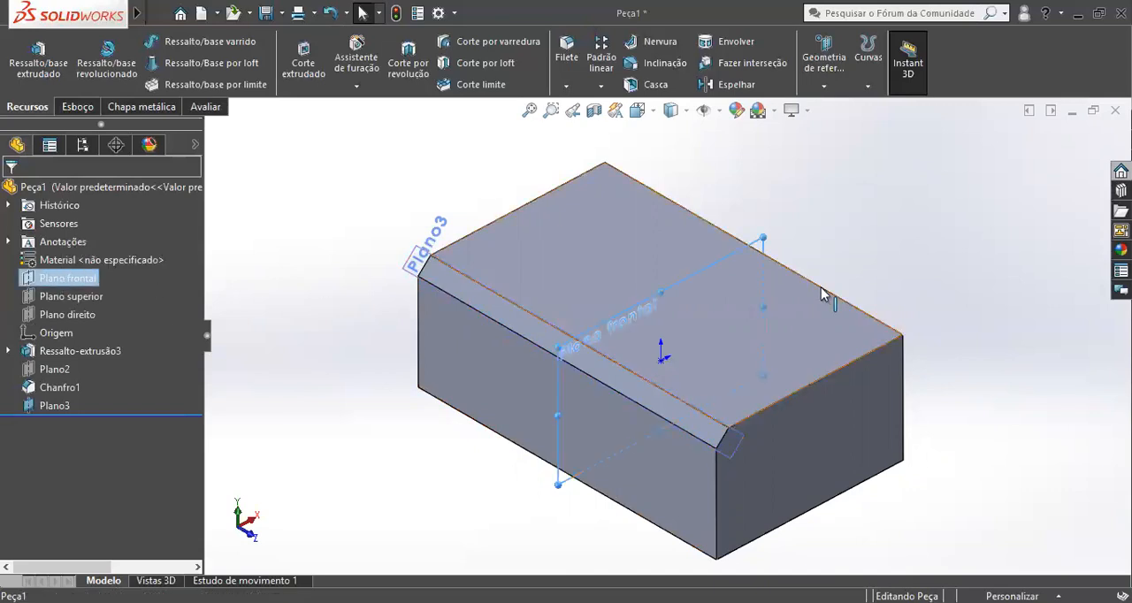
right_click(62, 271)
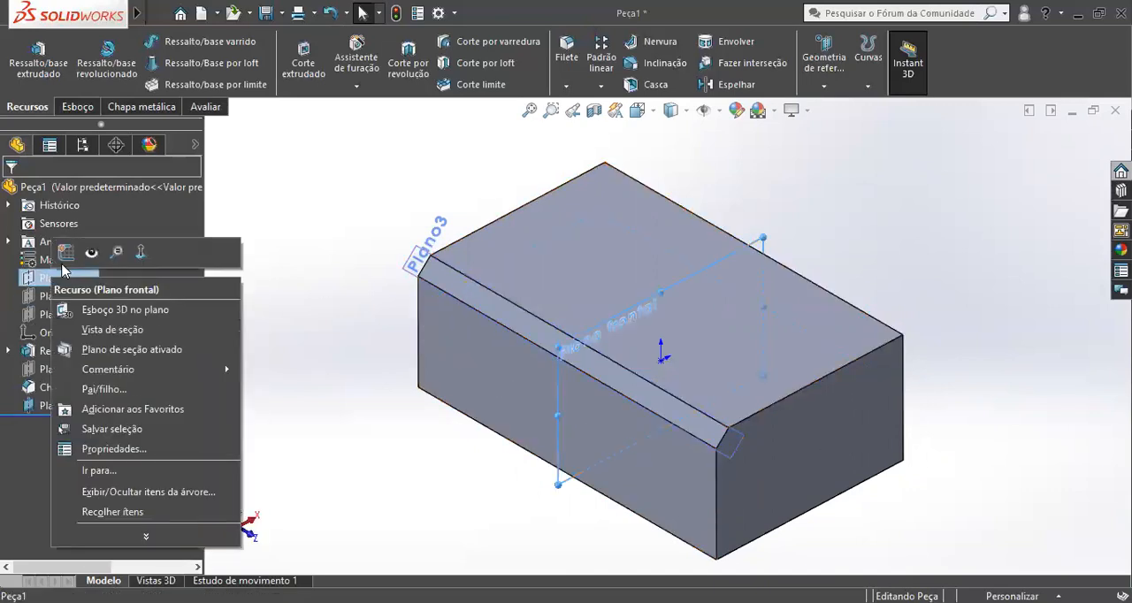
Edit Ressalto-extrusão3 so its Direction 1 end condition is Cego (Blind) instead of mid-plane.
left_click(80, 351)
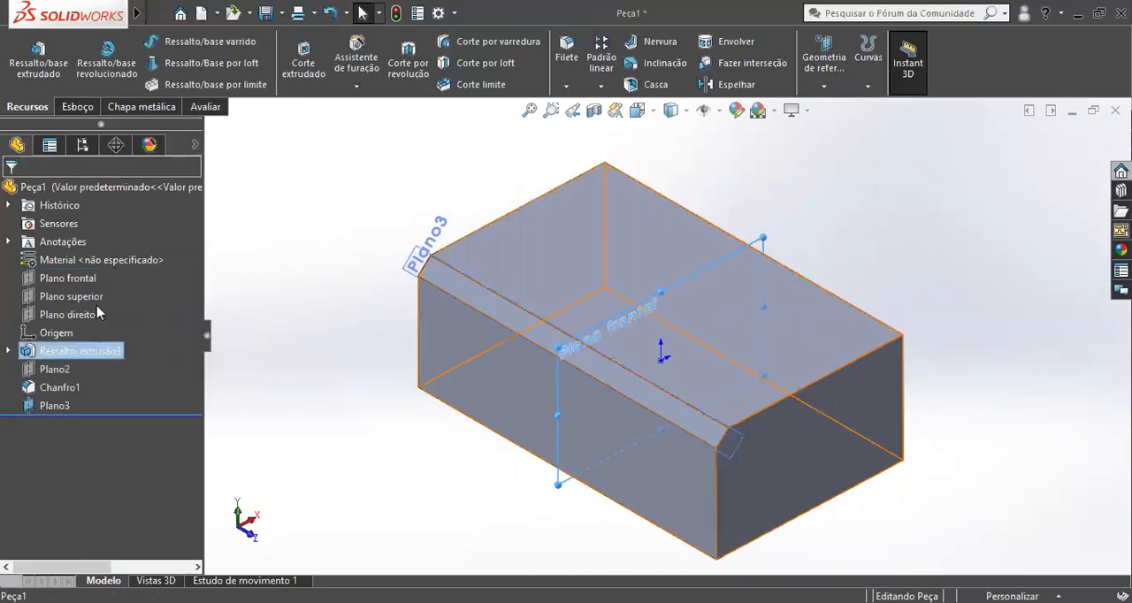
right_click(53, 351)
left_click(92, 261)
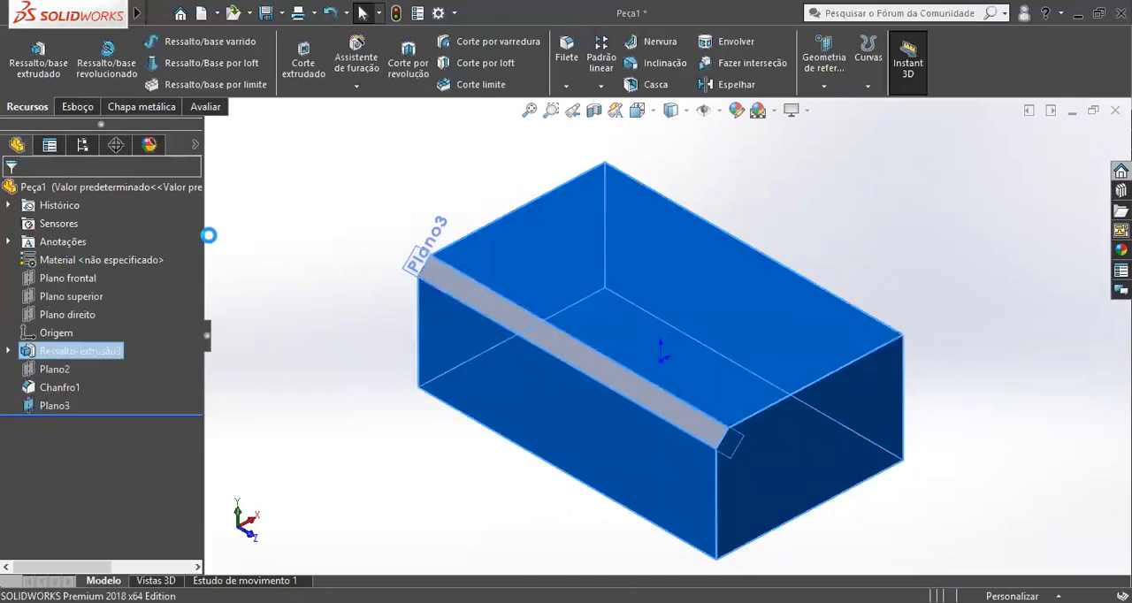
left_click(44, 290)
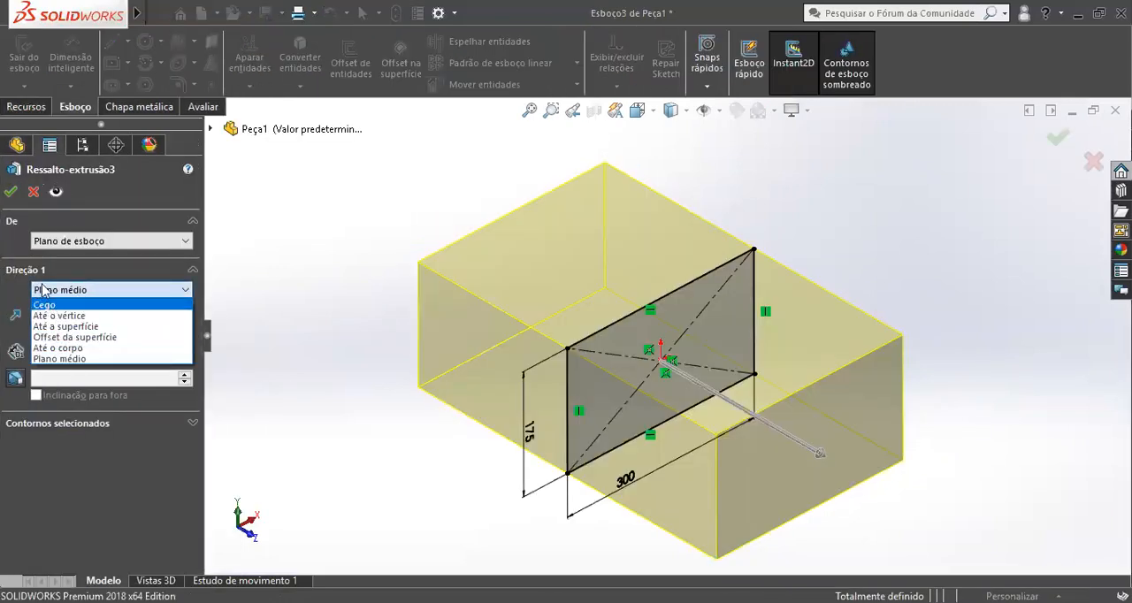
left_click(44, 304)
key("Return")
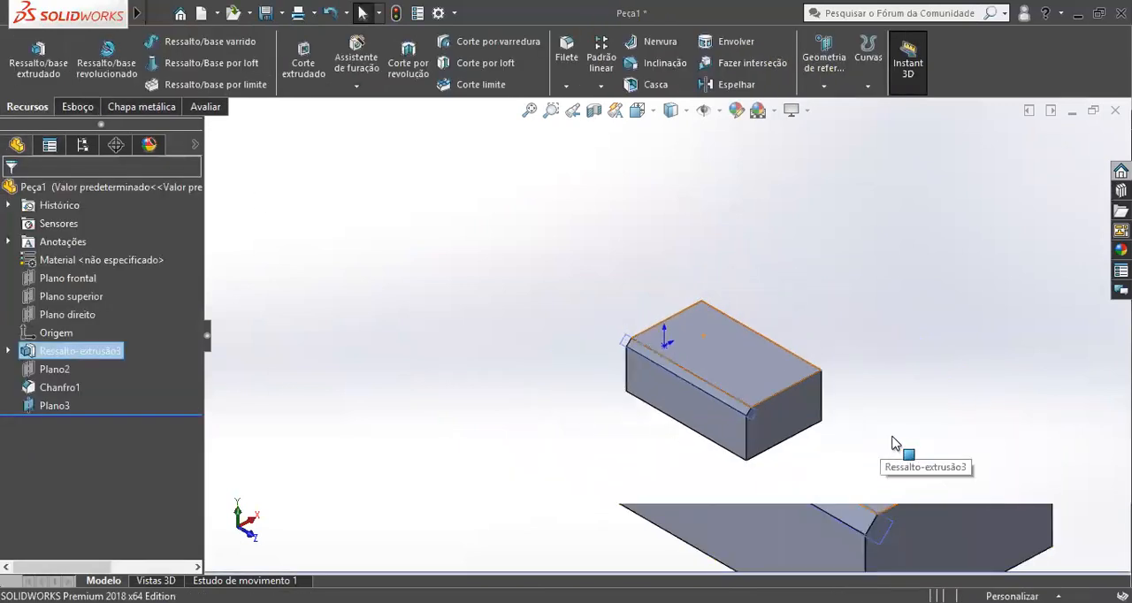
Examine the re-extruded block and the position of its origin from several angles.
scroll(894, 444, "down", 2)
scroll(571, 313, "down", 3)
middle_click_drag(616, 245, 654, 308)
middle_click_drag(508, 385, 897, 380)
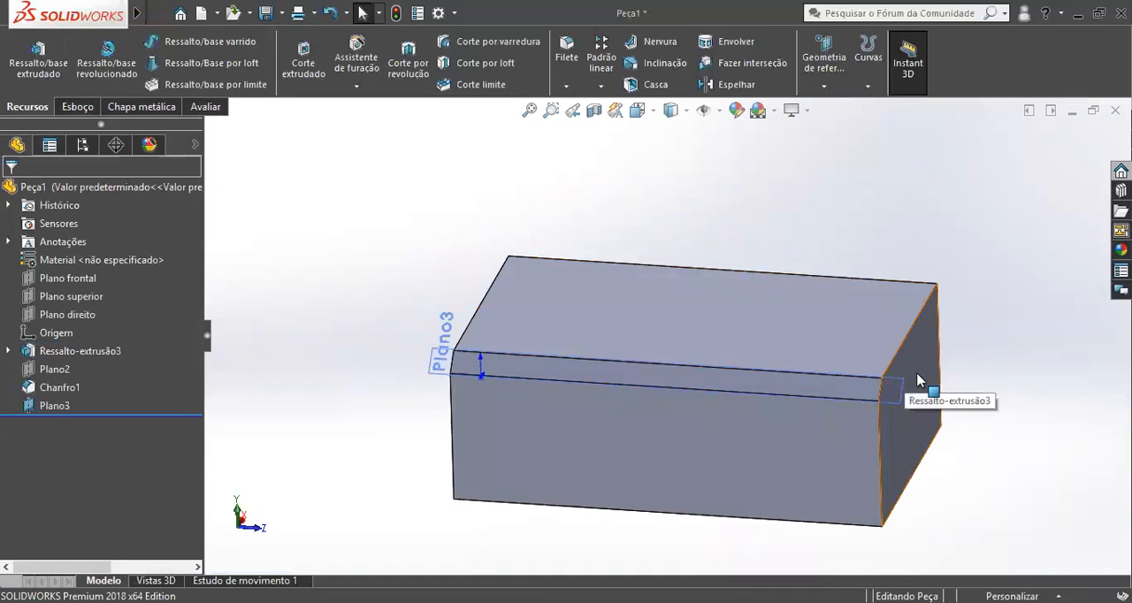
middle_click_drag(675, 405, 778, 275)
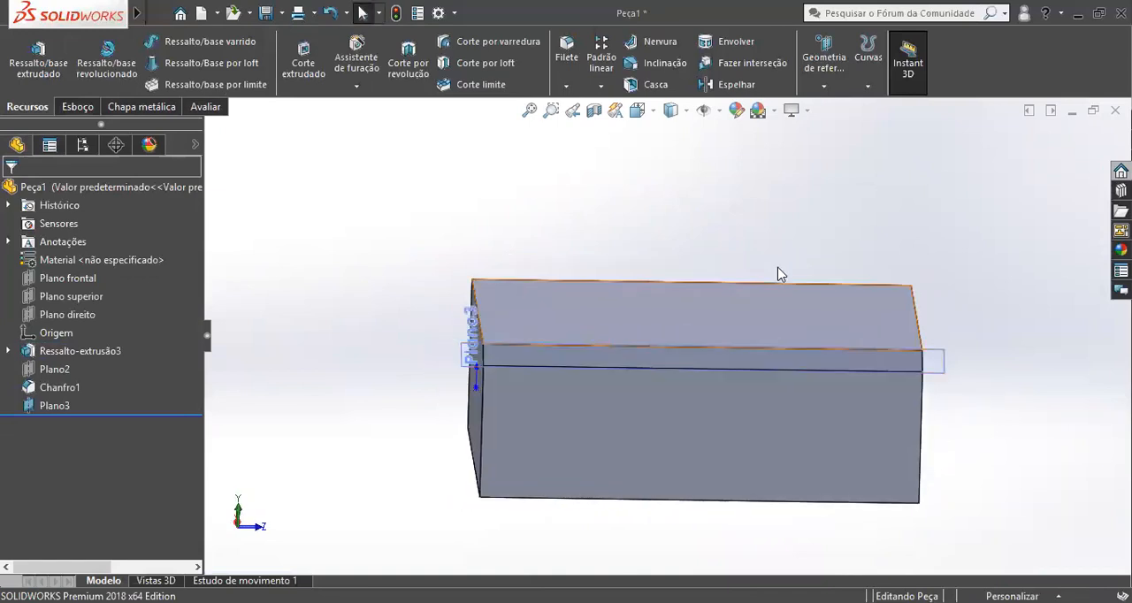
middle_click_drag(420, 358, 434, 367)
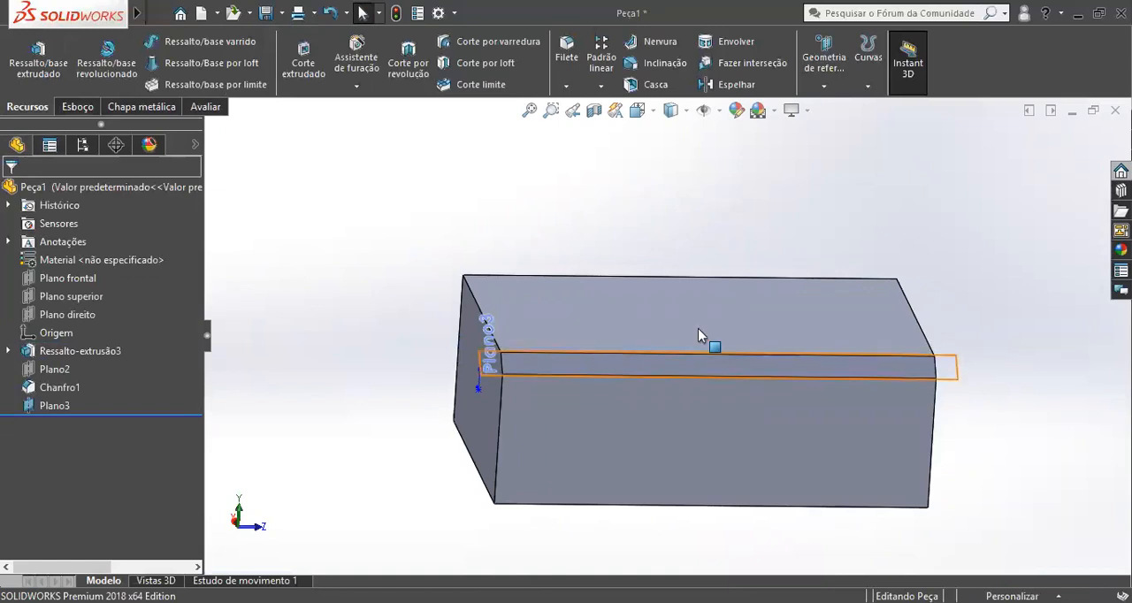
middle_click_drag(711, 241, 703, 245)
middle_click_drag(663, 343, 489, 334)
Create a reference plane midway between the block's two opposite 300 × 175 mm end faces.
left_click(485, 336)
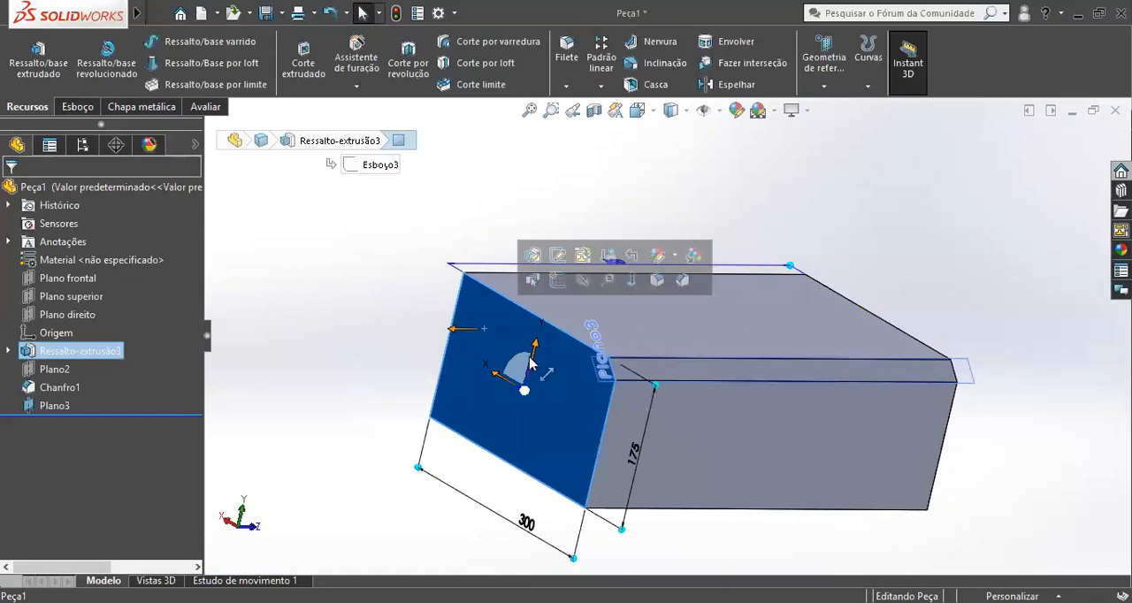
scroll(452, 310, "down", 3)
scroll(832, 345, "up", 3)
middle_click_drag(831, 345, 736, 353)
left_click(944, 372)
middle_click_drag(672, 297, 559, 349)
scroll(619, 345, "down", 3)
scroll(635, 389, "up", 3)
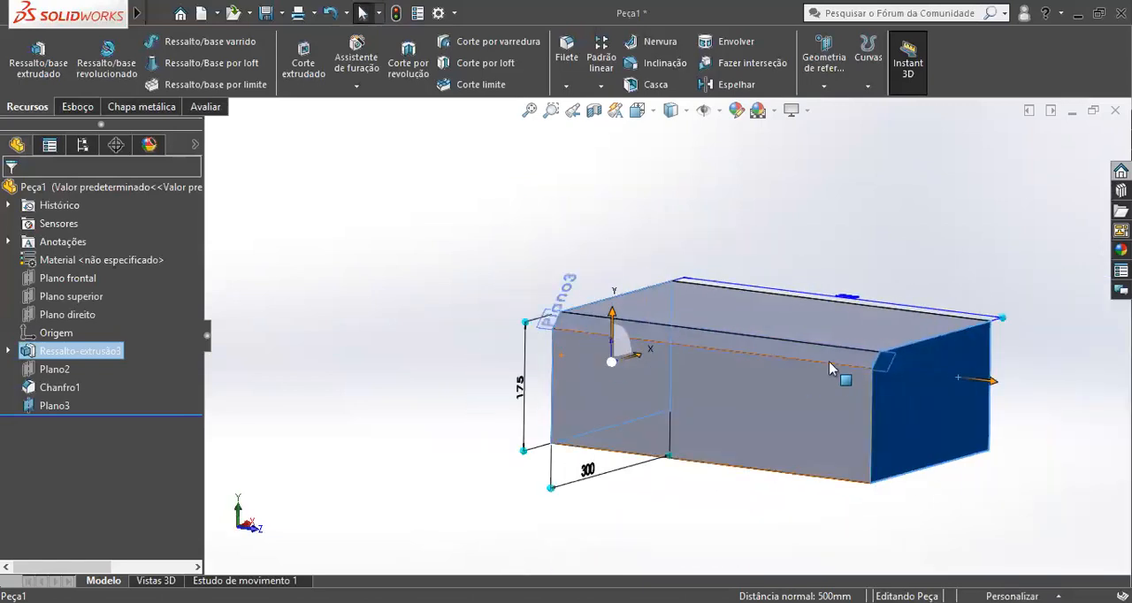
left_click(823, 86)
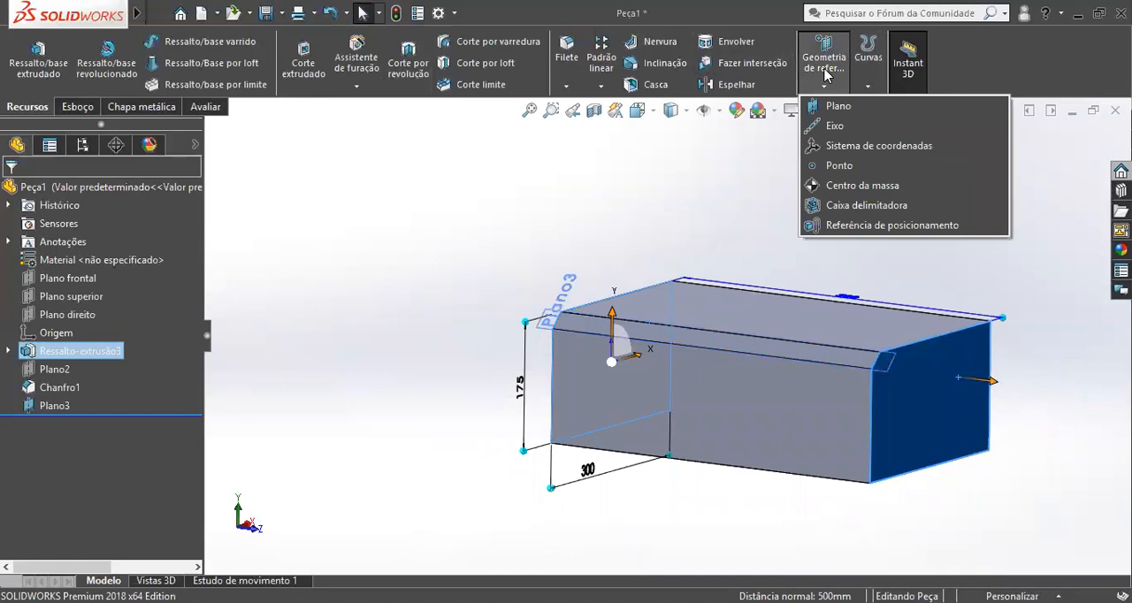
left_click(864, 108)
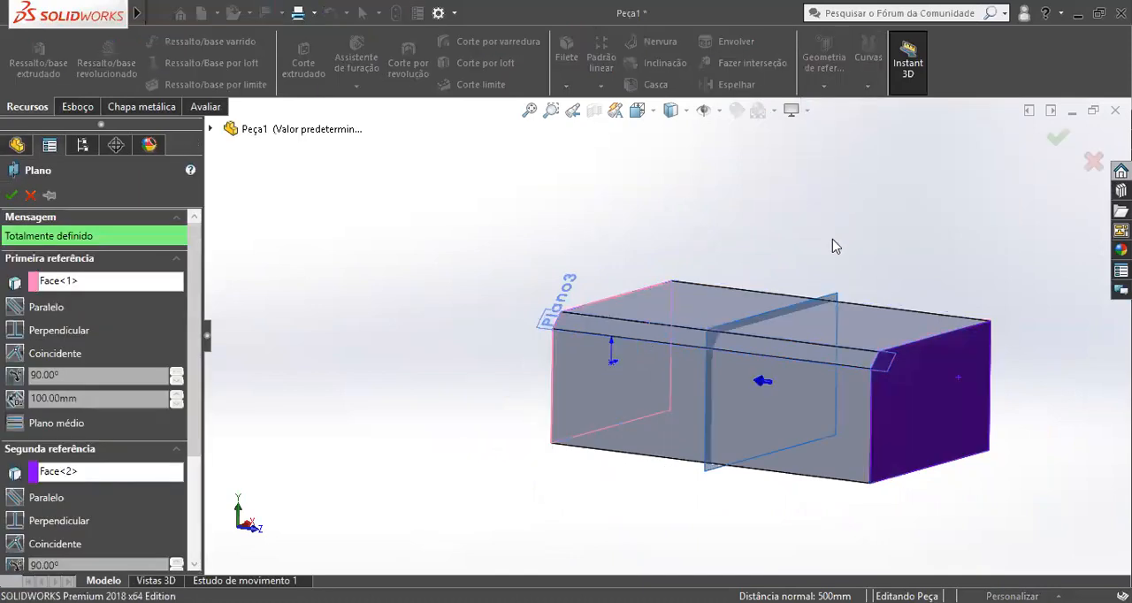
middle_click_drag(833, 239, 836, 271)
scroll(801, 389, "down", 3)
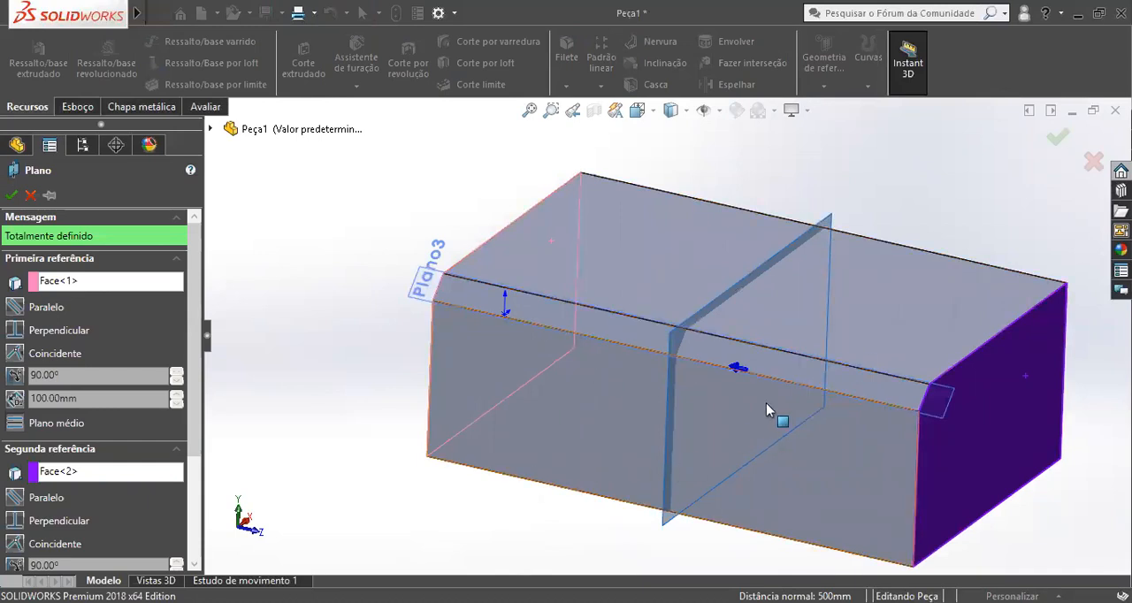
right_click(673, 336)
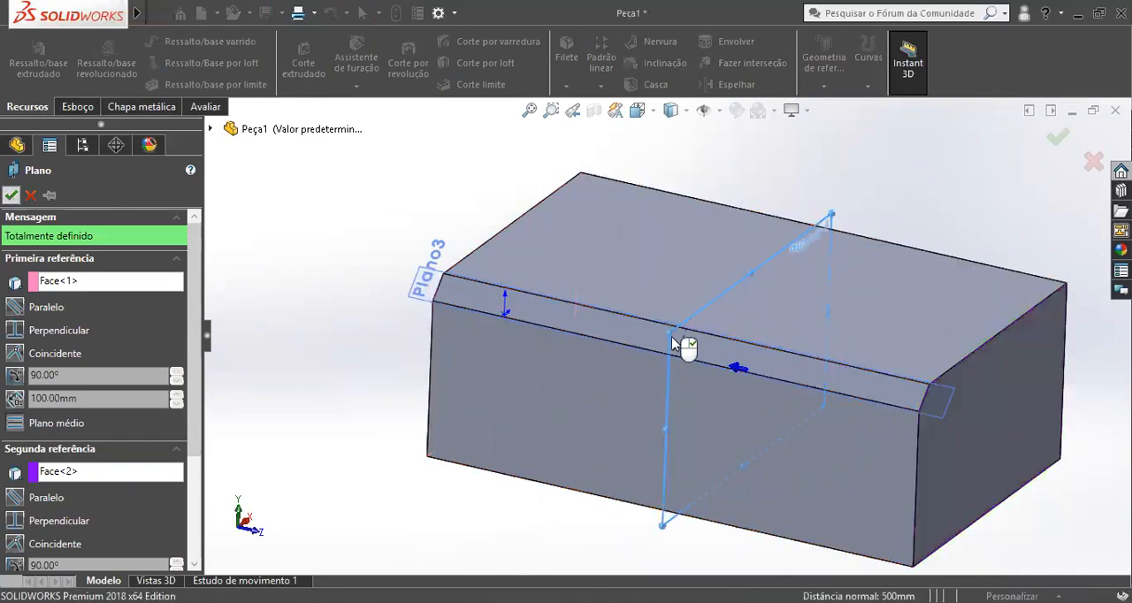
left_click(51, 423)
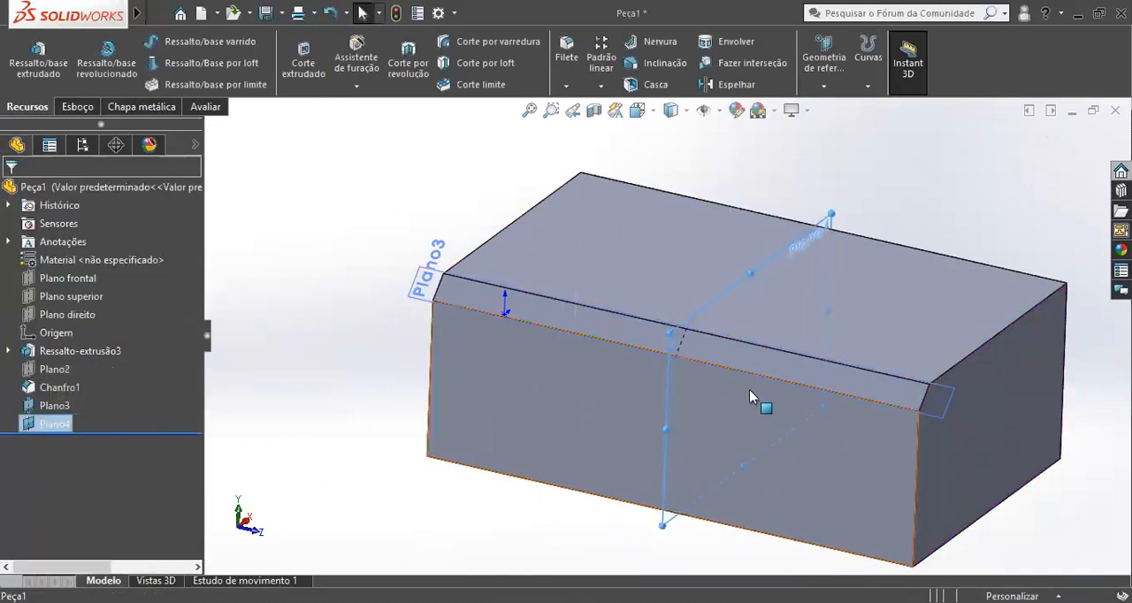
Rename the new mid-plane between the end faces as PLANO CENTRAL.
middle_click_drag(749, 389, 738, 338)
scroll(739, 338, "down", 2)
scroll(739, 338, "up", 3)
right_click(55, 426)
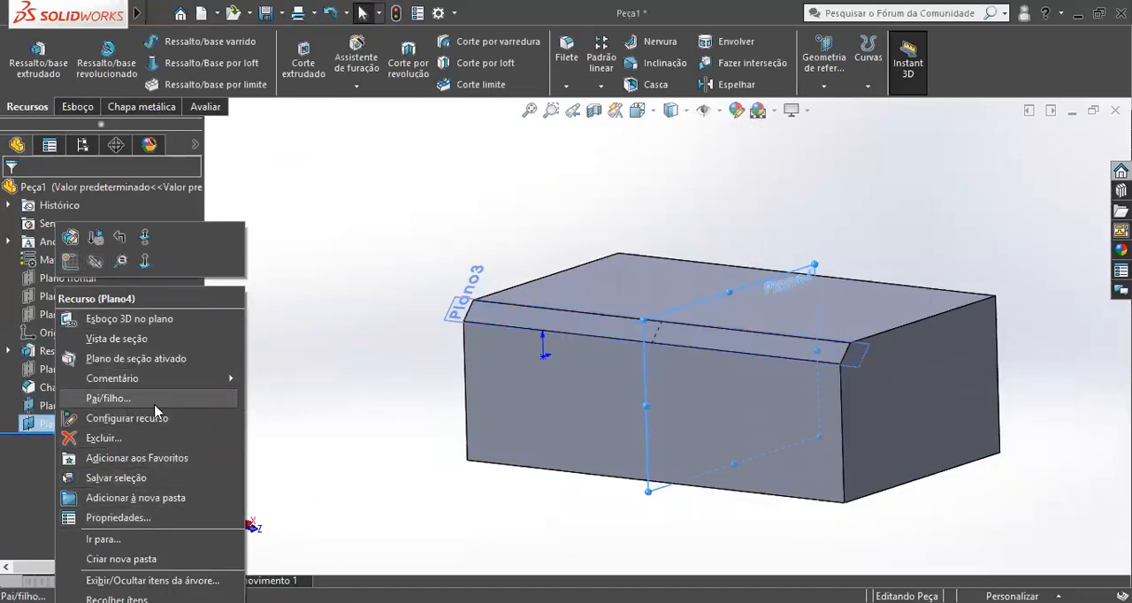
key("Escape")
key("F2")
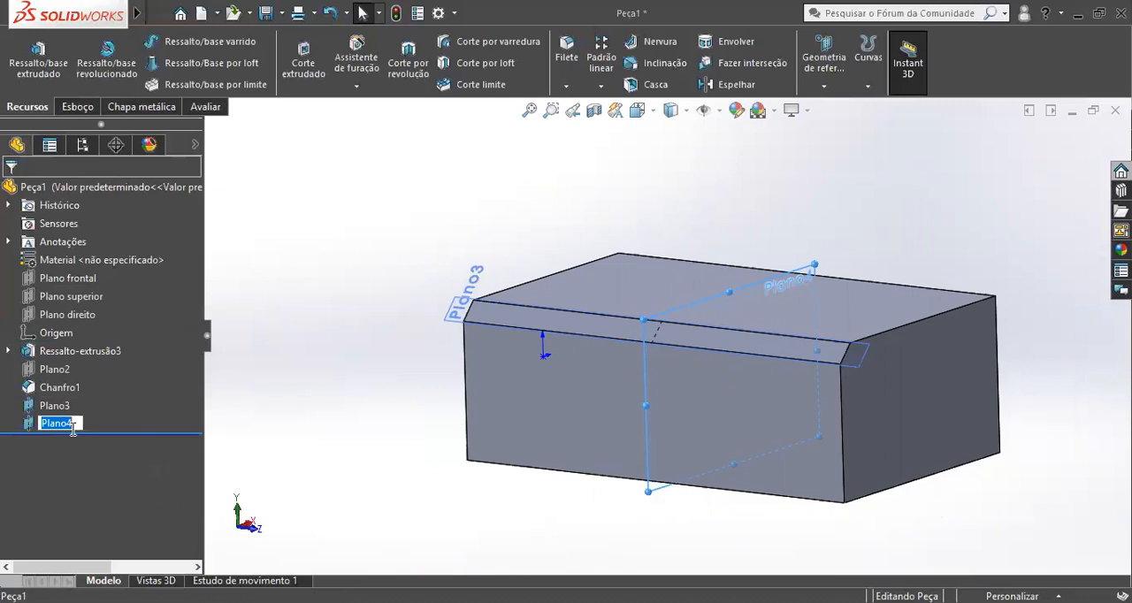
type("PLANO-CENTRAL")
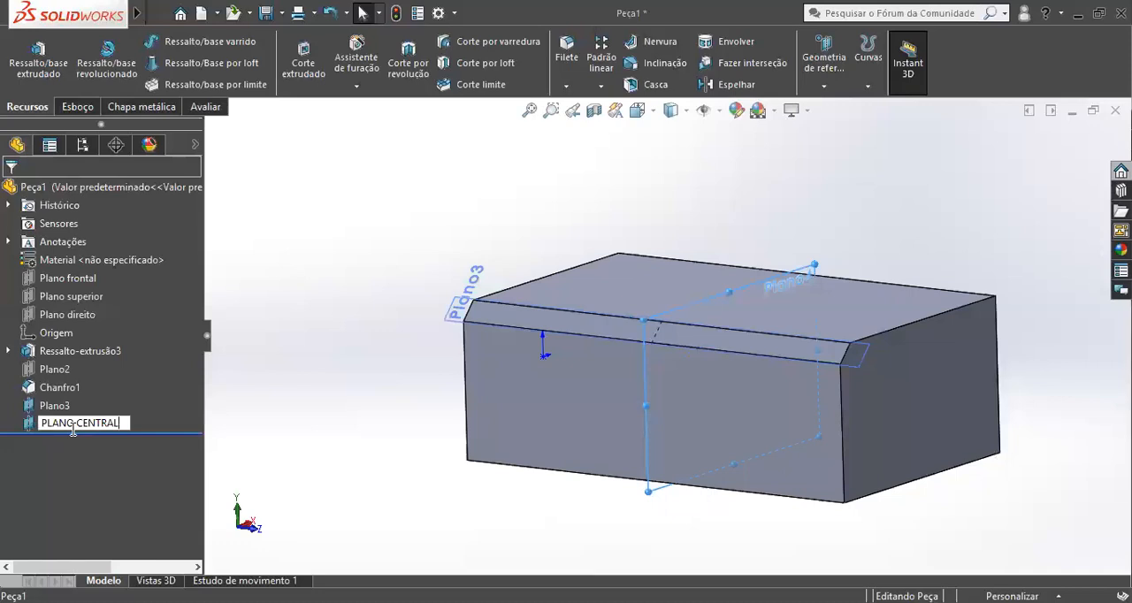
key("Return")
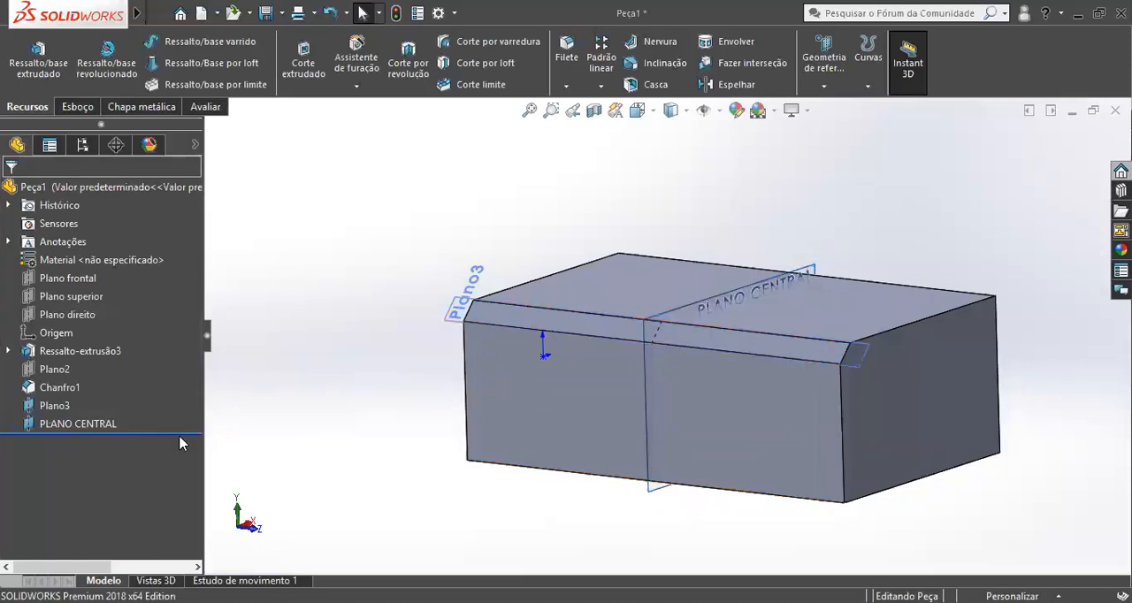
Select PLANO CENTRAL and compare its position in the block with Plano direito and Plano frontal in the pump part.
middle_click_drag(772, 352, 841, 336)
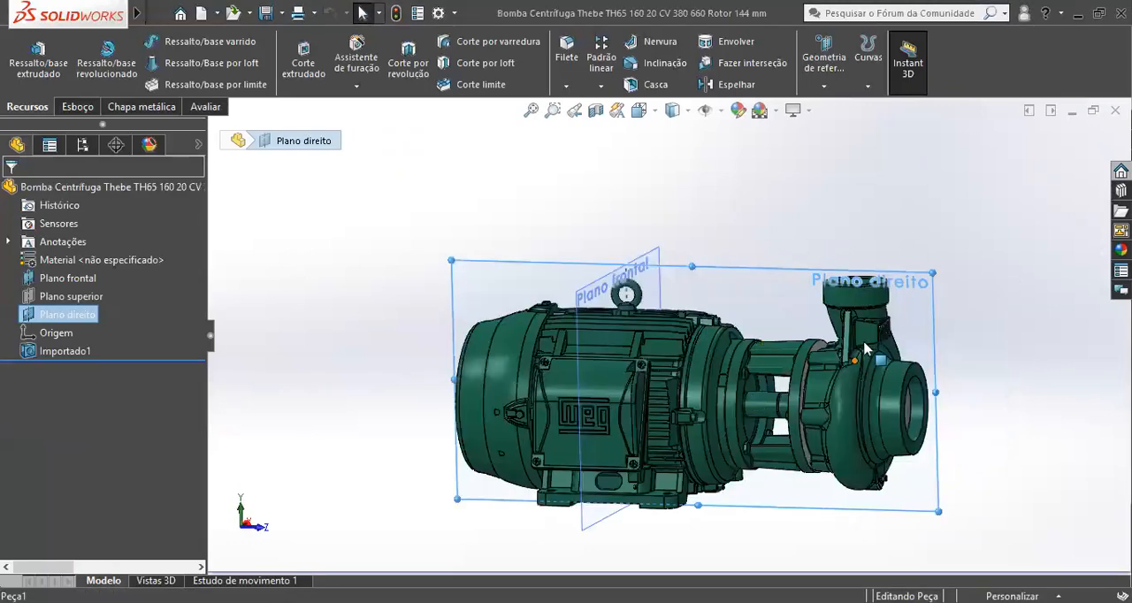
middle_click_drag(831, 372, 902, 451)
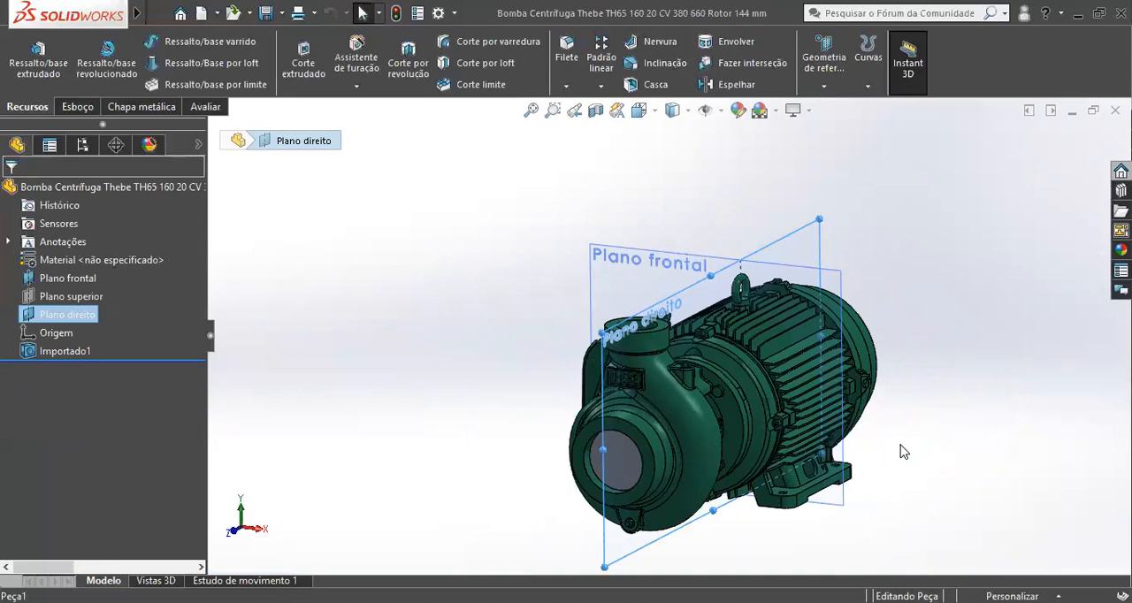
scroll(710, 365, "down", 2)
middle_click_drag(741, 365, 860, 372)
scroll(695, 479, "up", 3)
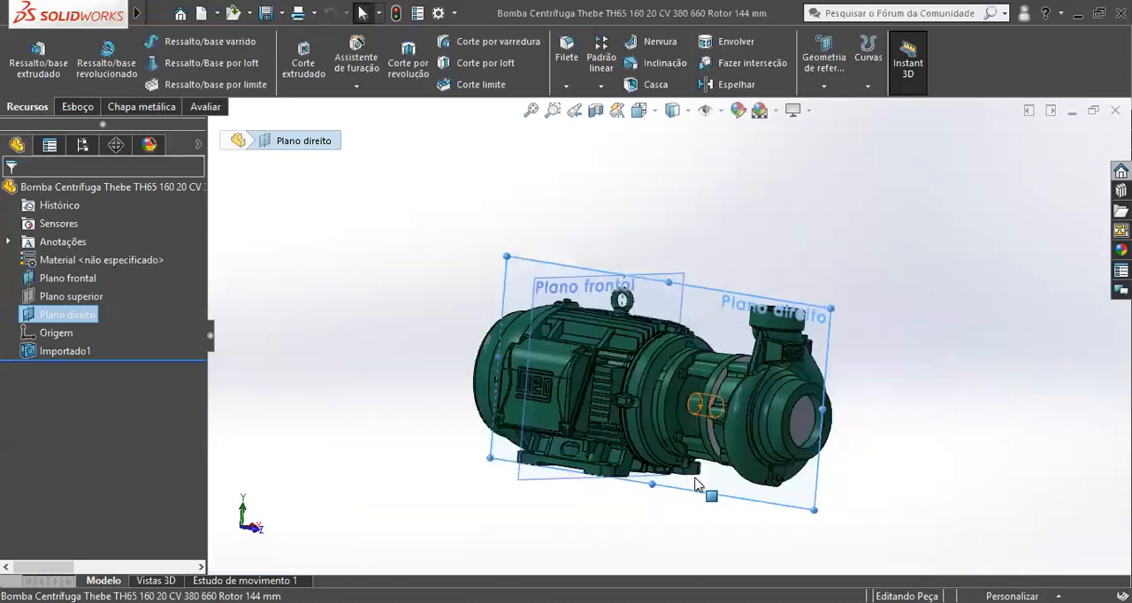
middle_click_drag(748, 372, 665, 422)
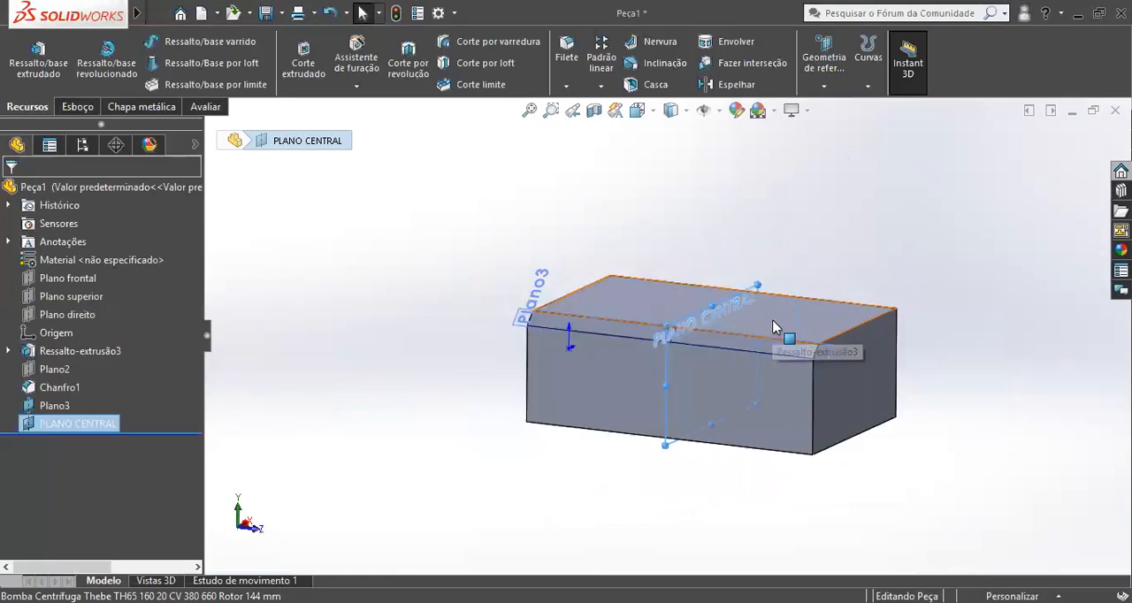
middle_click_drag(784, 328, 745, 324)
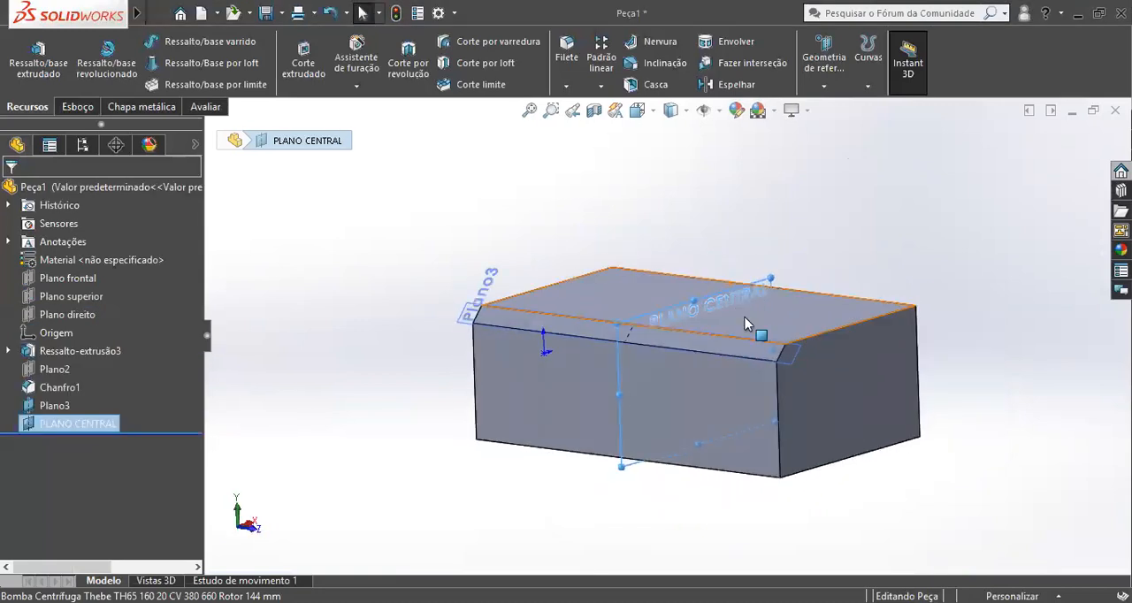